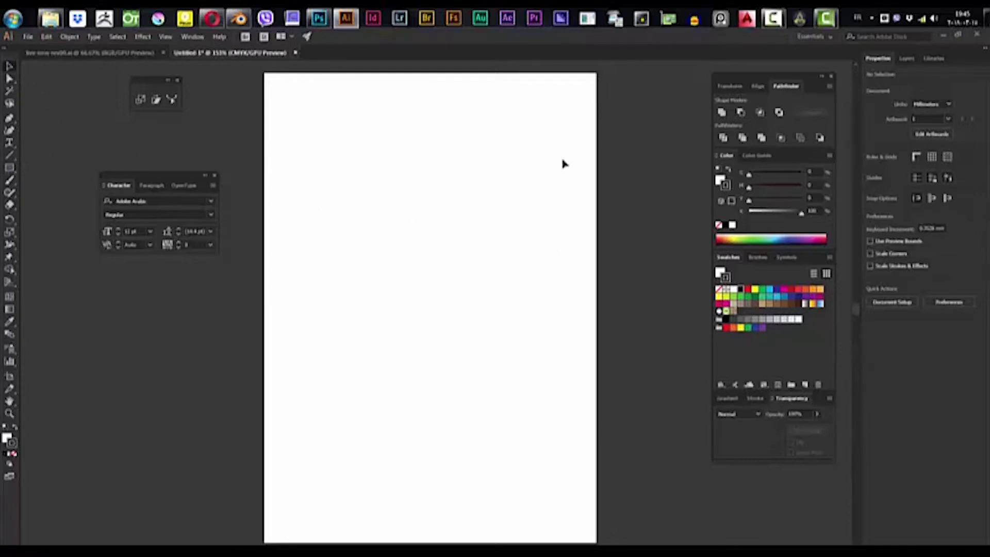
- Show the rulers and place a horizontal guide across the middle of the artboard
key("shift+o")
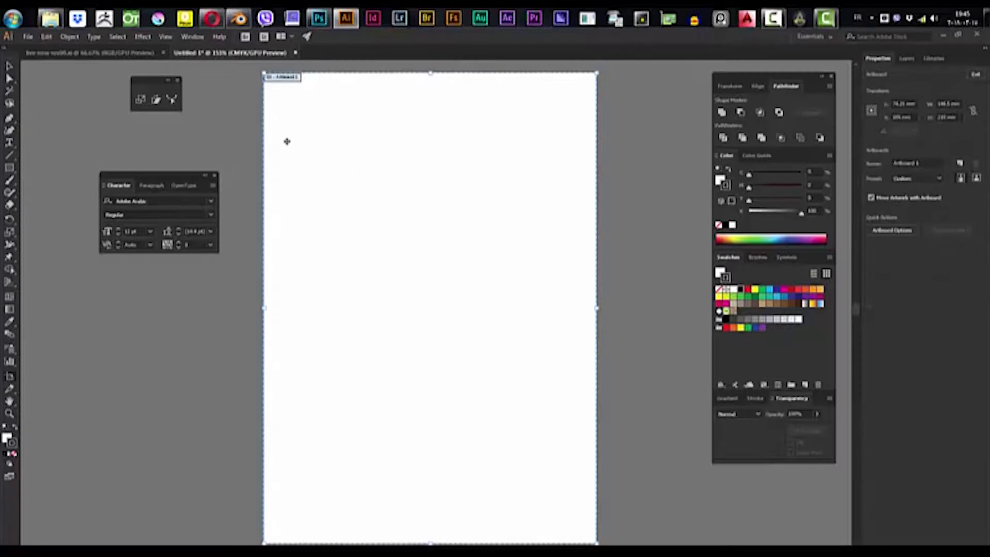
left_click(10, 67)
key("space")
left_click_drag(428, 320, 435, 349)
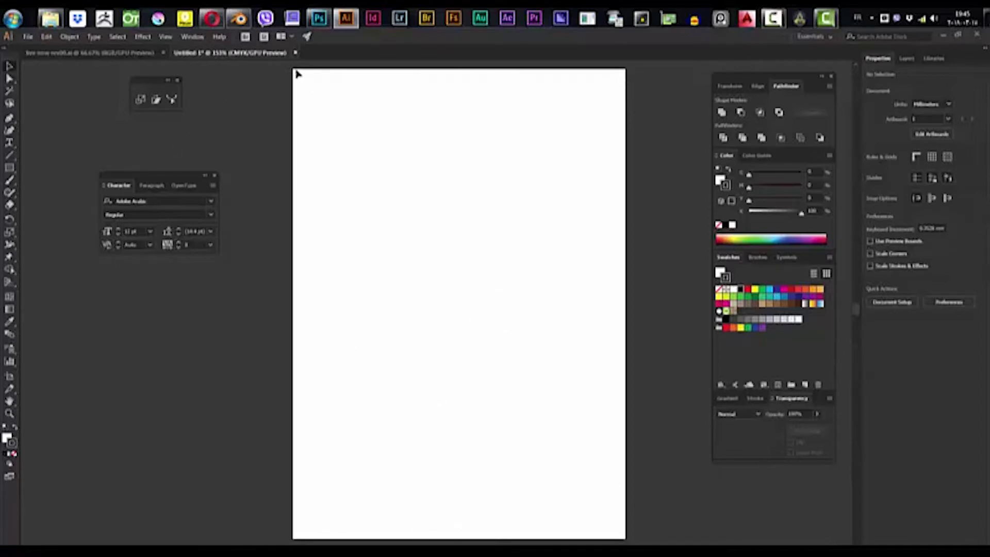
key("ctrl+r")
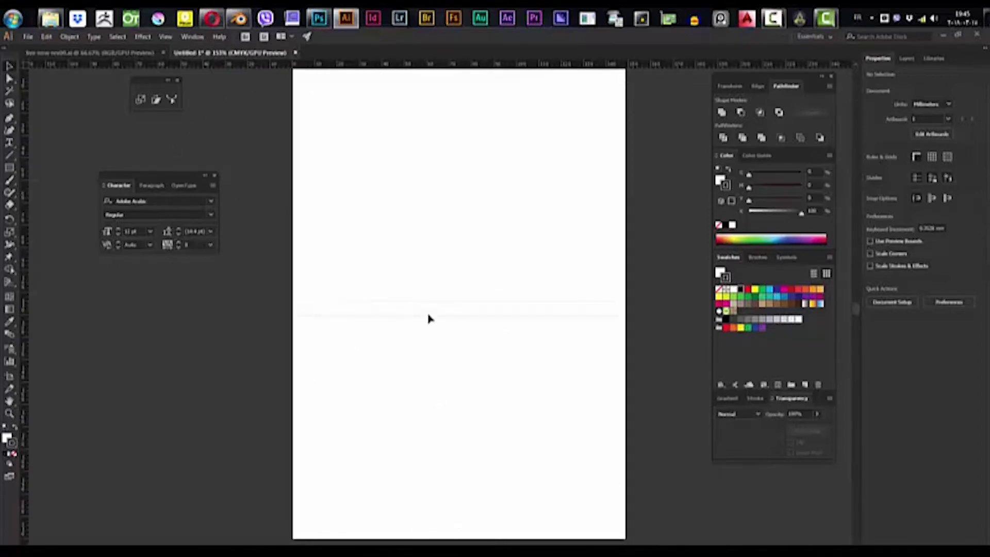
left_click_drag(441, 308, 441, 307)
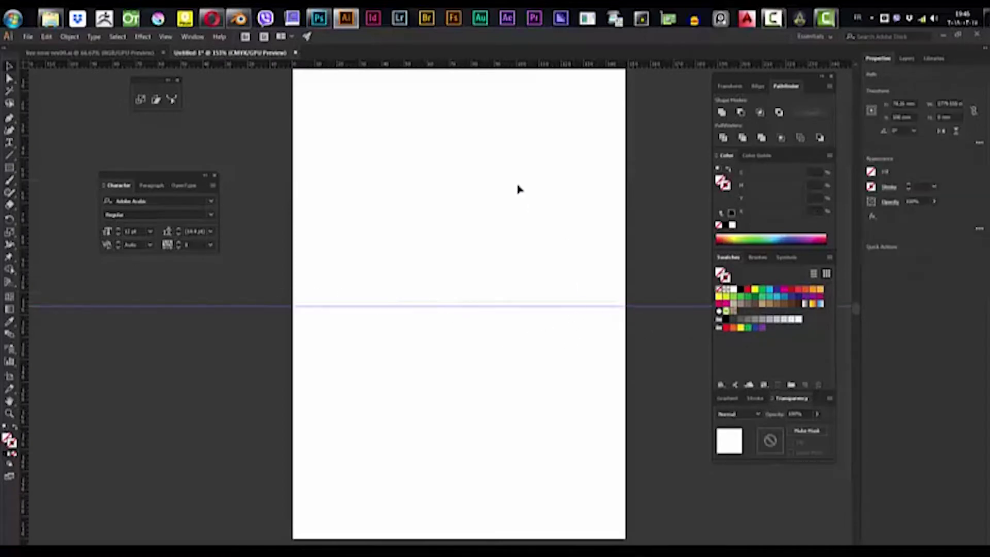
- Delete the horizontal guide at the middle of the artboard
left_click_drag(524, 164, 519, 175)
left_click_drag(523, 217, 530, 194)
left_click_drag(541, 382, 519, 318)
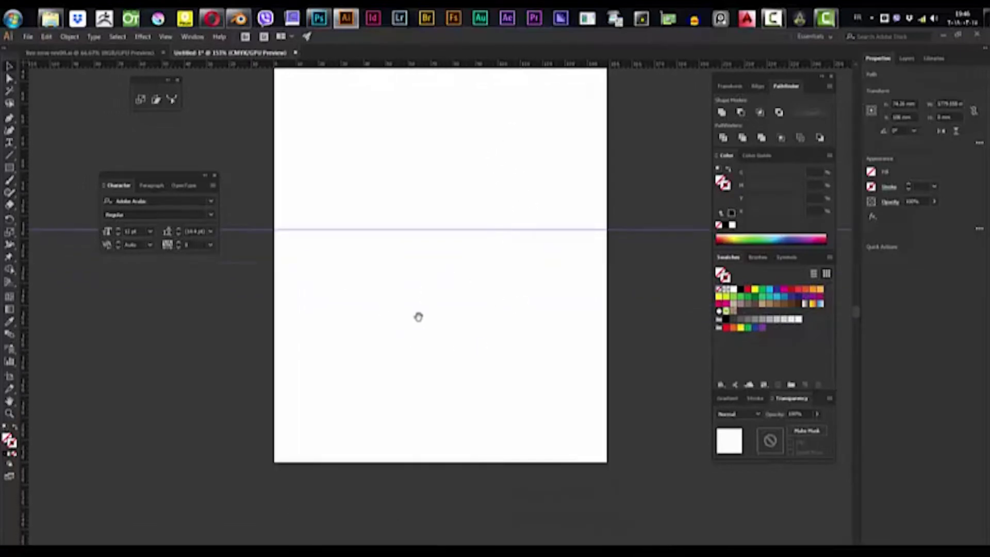
left_click_drag(428, 314, 490, 346)
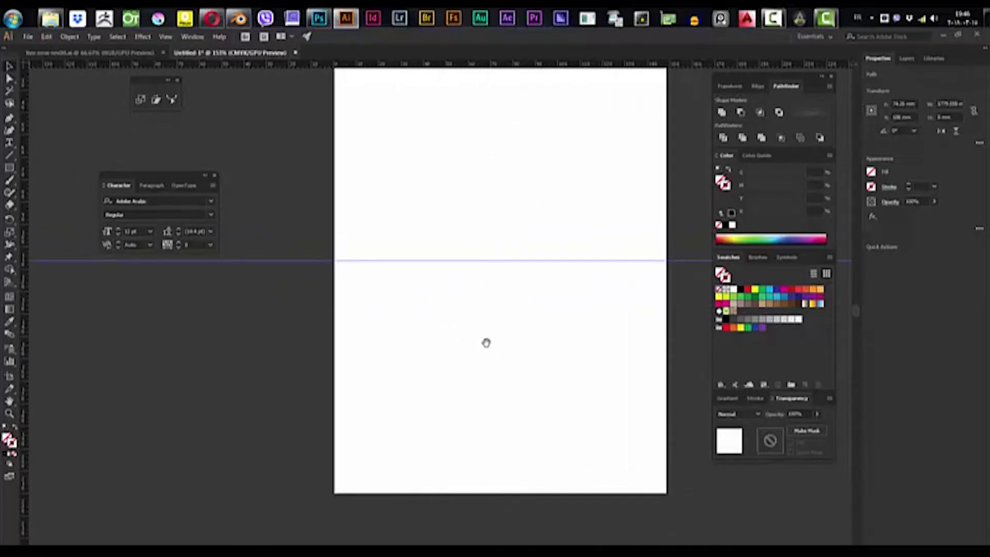
key("Delete")
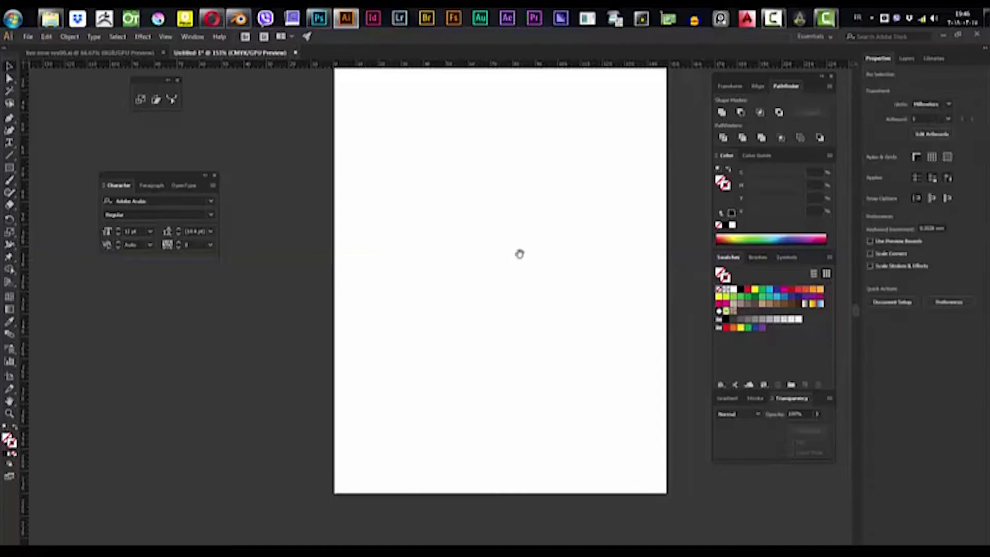
- Draw a rectangle about 148.5 by 105 mm over the artboard's upper half and fill it with red, without a stroke
left_click_drag(519, 254, 498, 300)
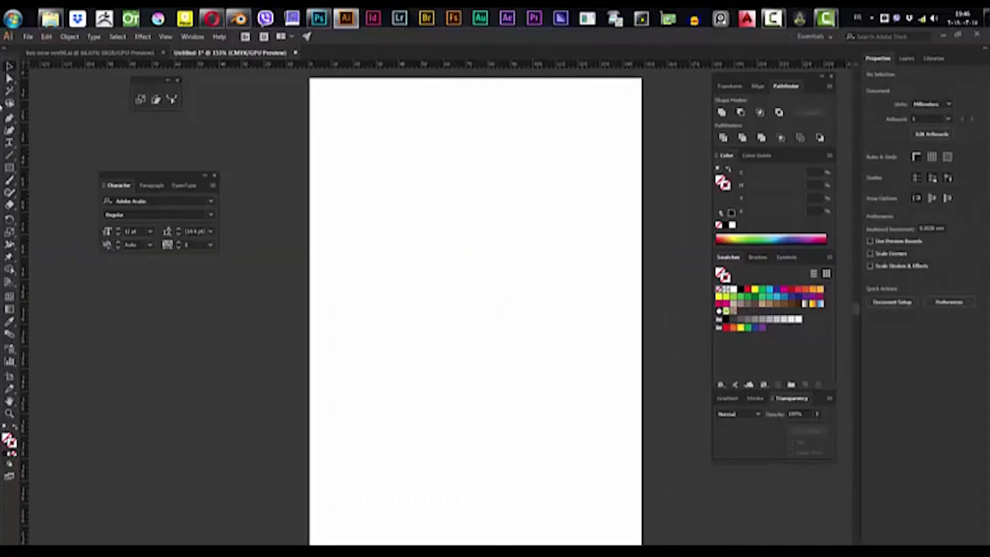
left_click(9, 170)
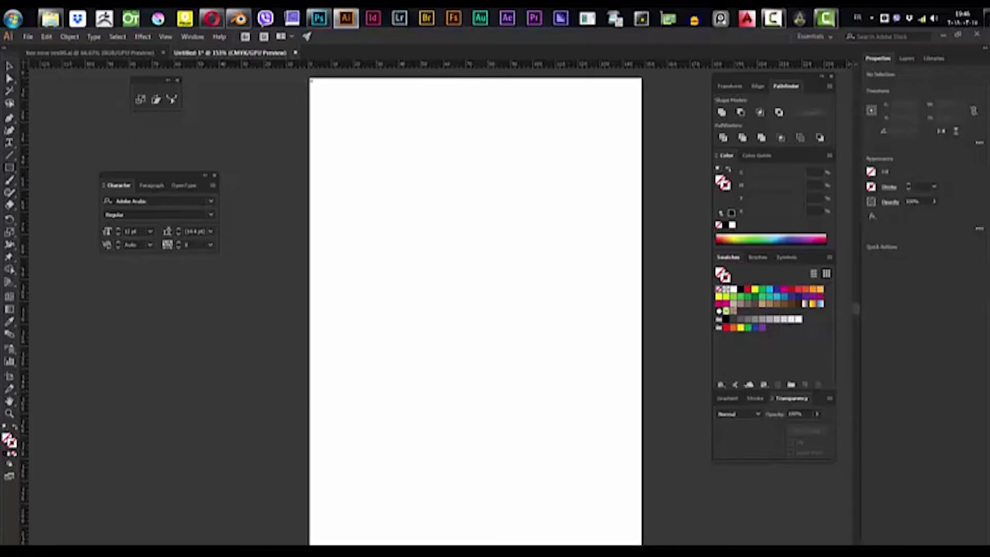
left_click_drag(311, 81, 642, 312)
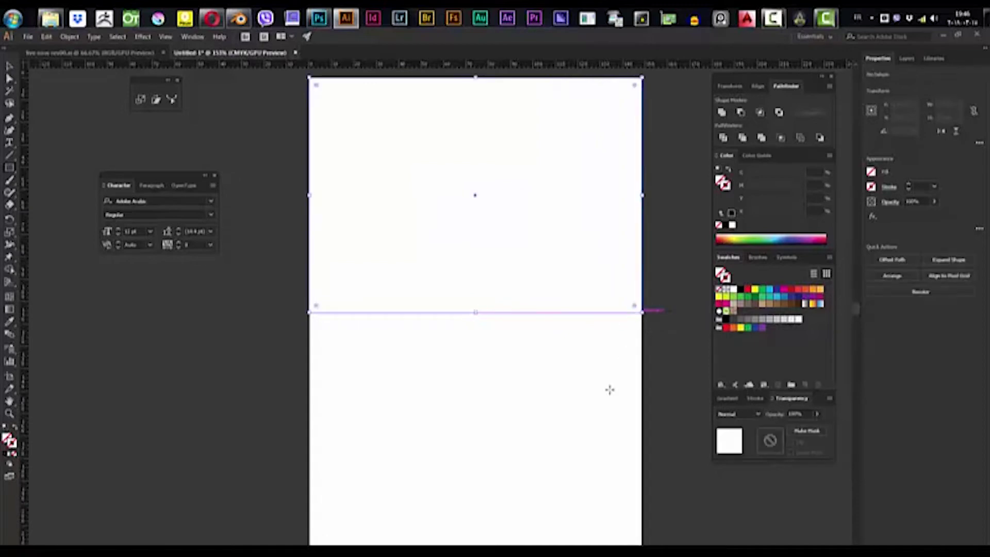
left_click(748, 289)
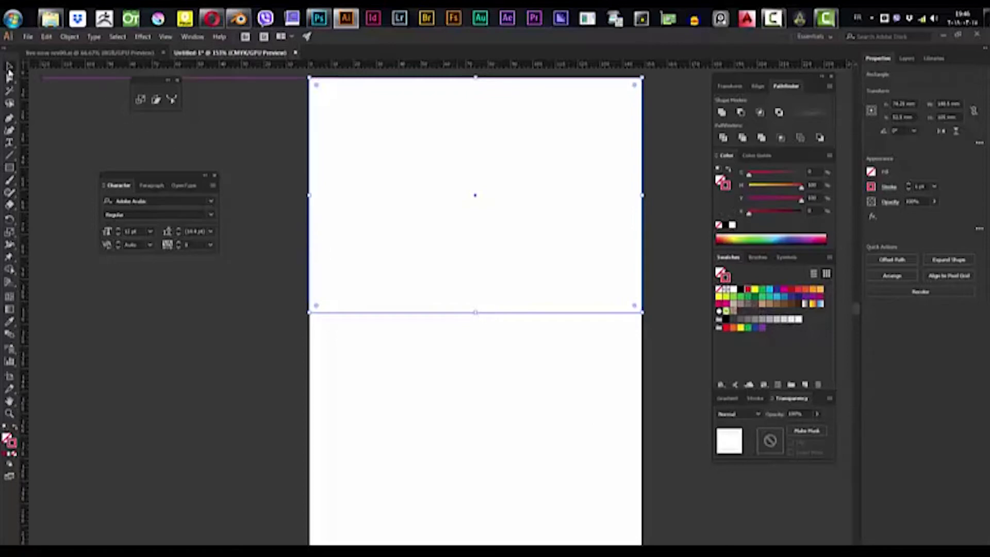
key("shift+x")
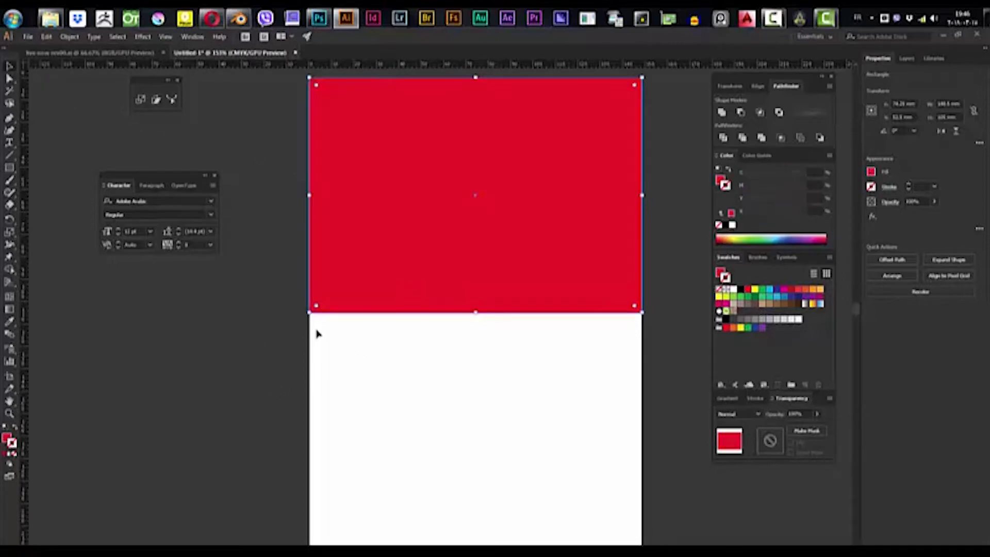
left_click(276, 342)
left_click_drag(459, 339, 449, 340)
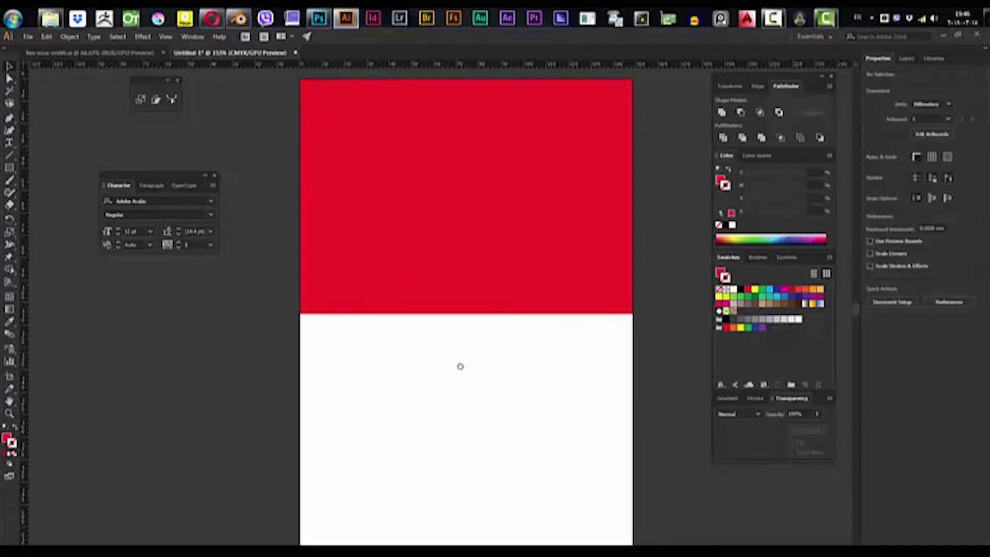
left_click(460, 288)
left_click(475, 369)
left_click(476, 307)
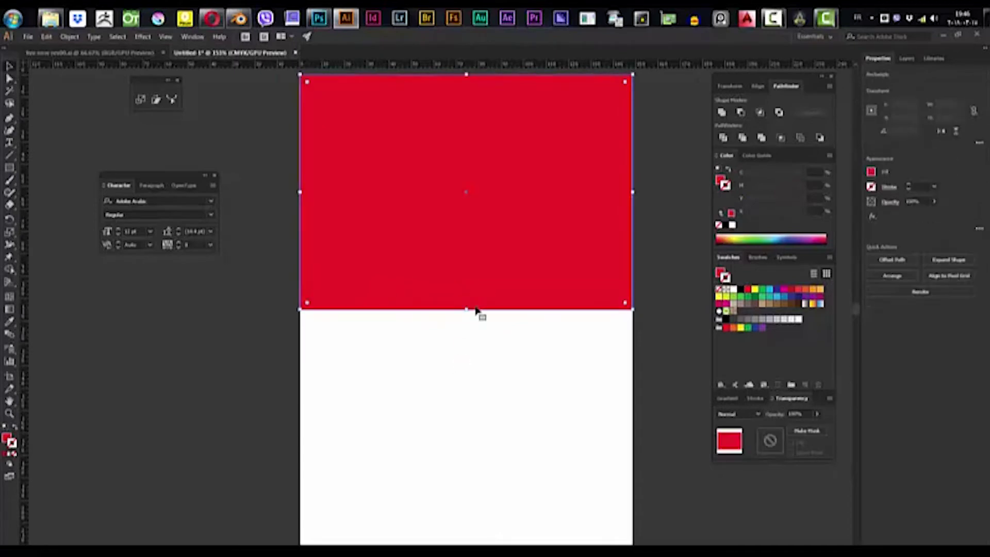
left_click(490, 351)
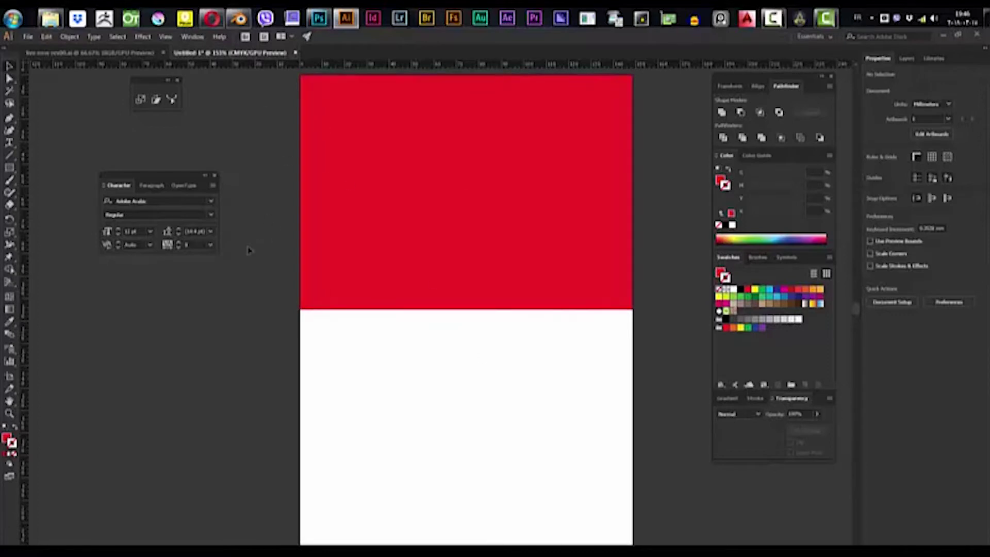
left_click_drag(565, 387, 566, 392)
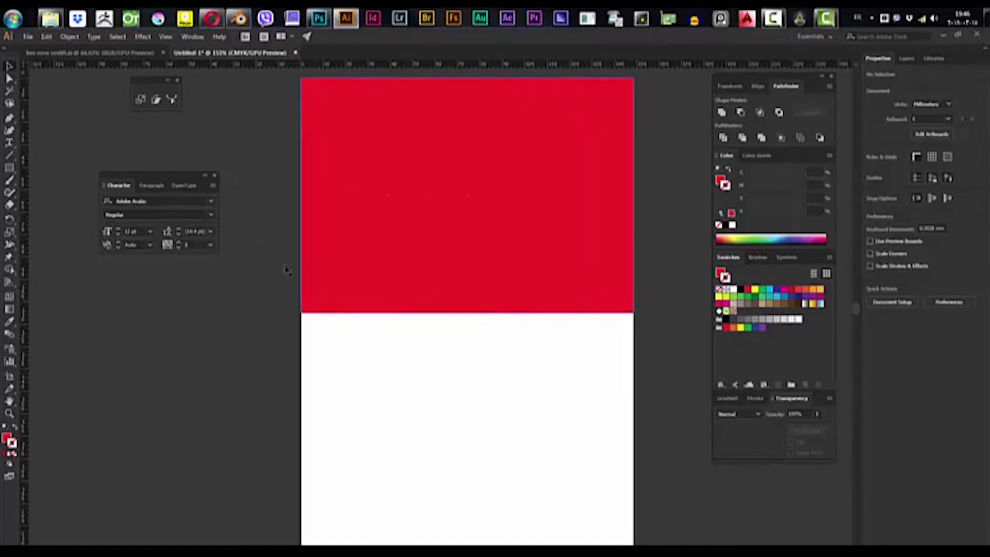
- Switch to the file explorer and browse the DFTBA (D:) drive for a suitable image
left_click(50, 19)
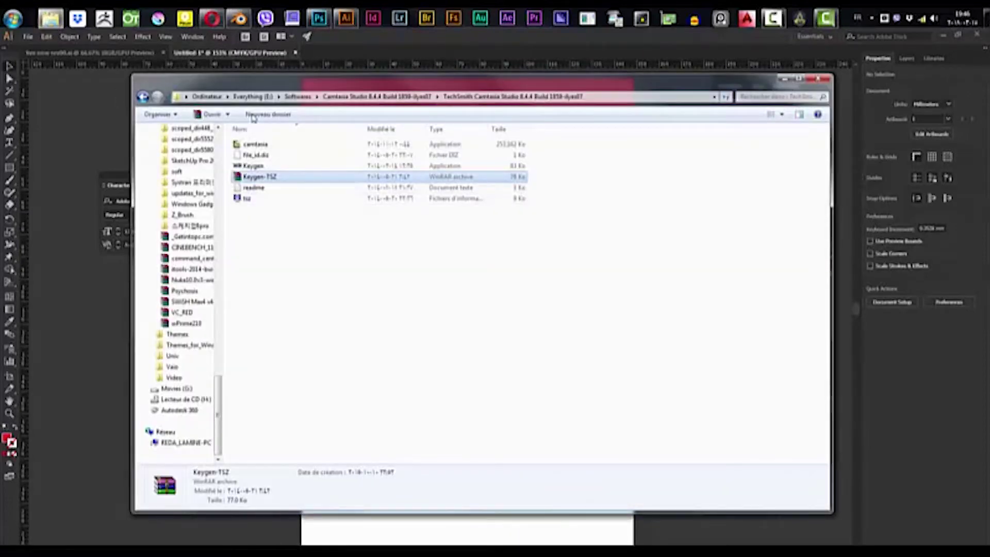
left_click(207, 96)
double_click(477, 154)
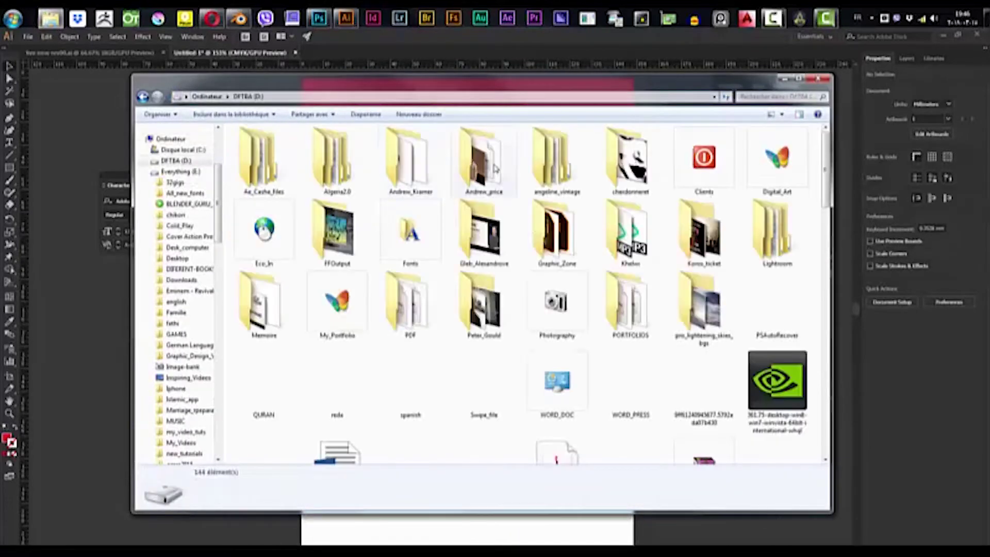
left_click(476, 384)
left_click(472, 315)
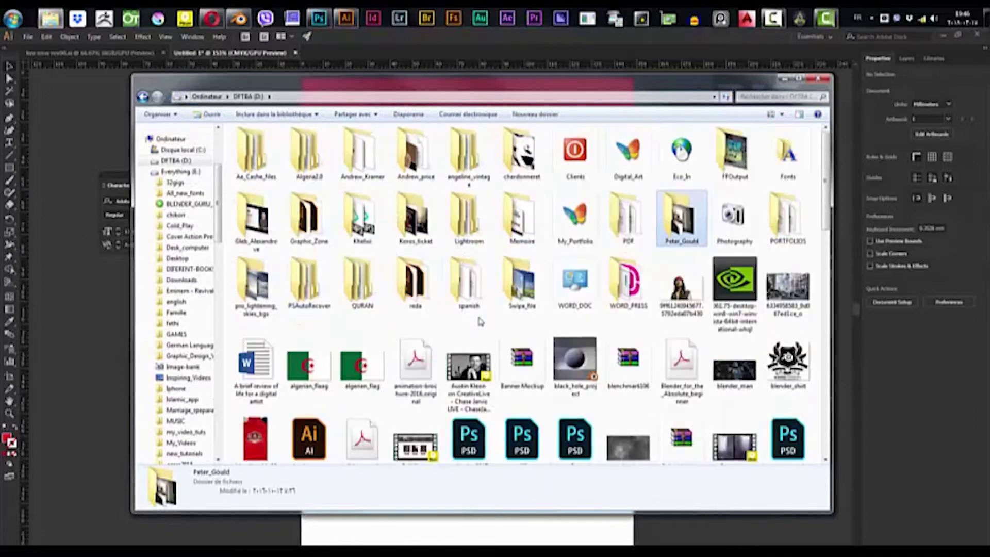
scroll(480, 320, "down", 3)
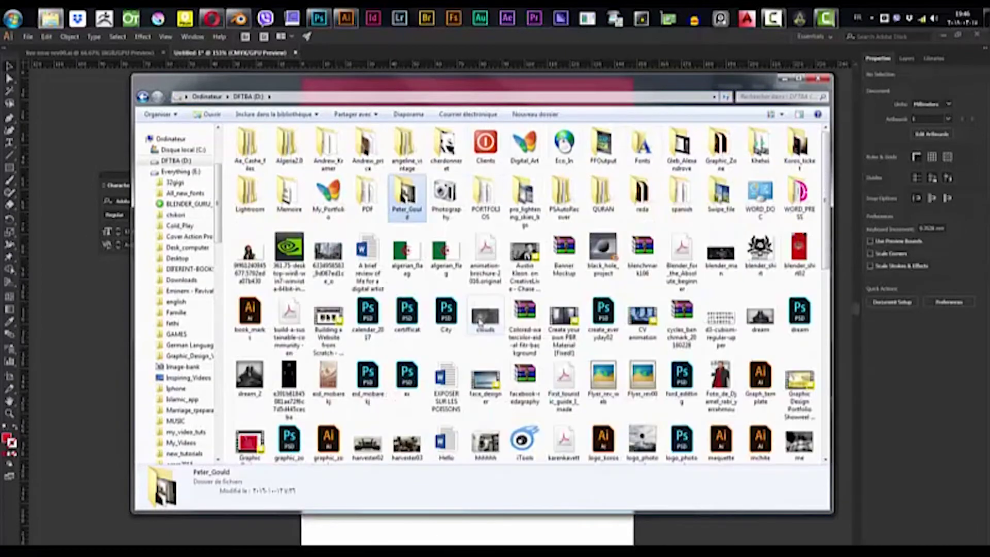
left_click(729, 198)
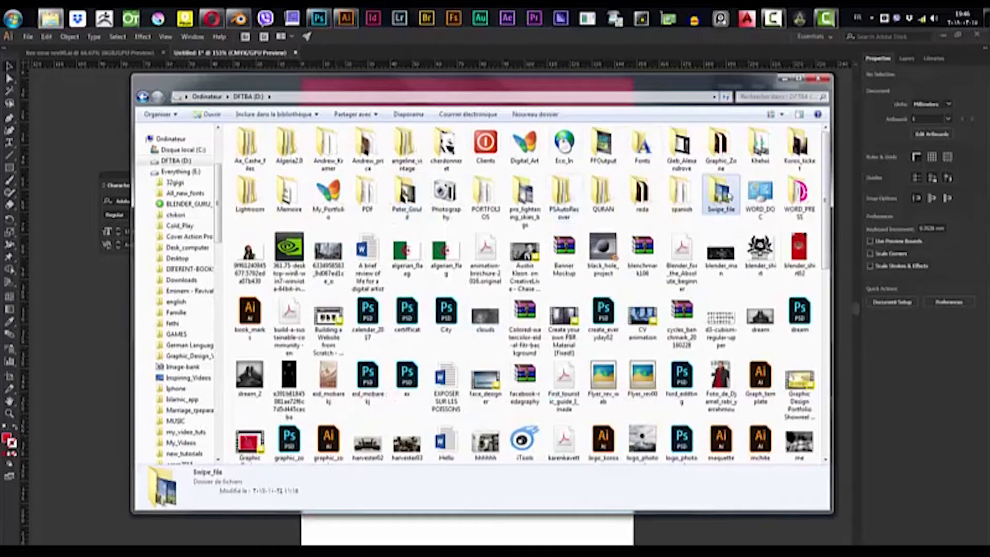
left_click(750, 162)
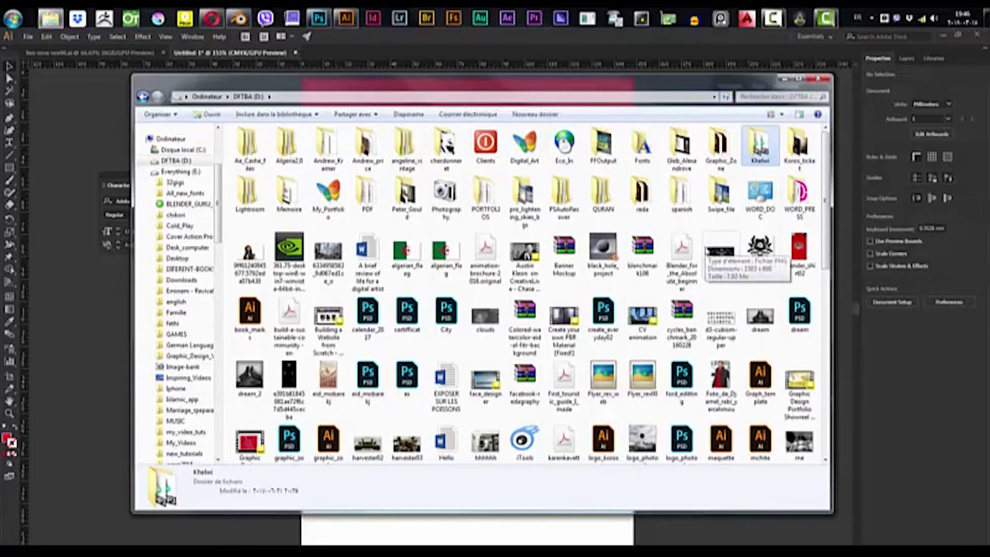
- Open the Image-bank folder on the Everything (E:) drive
key("BackSpace")
double_click(559, 150)
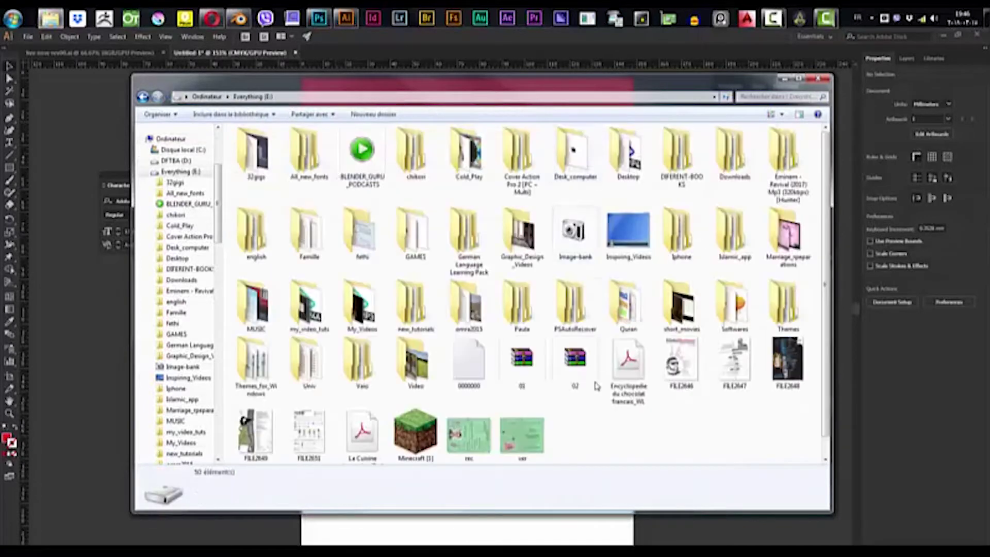
left_click(384, 317)
left_click(479, 316)
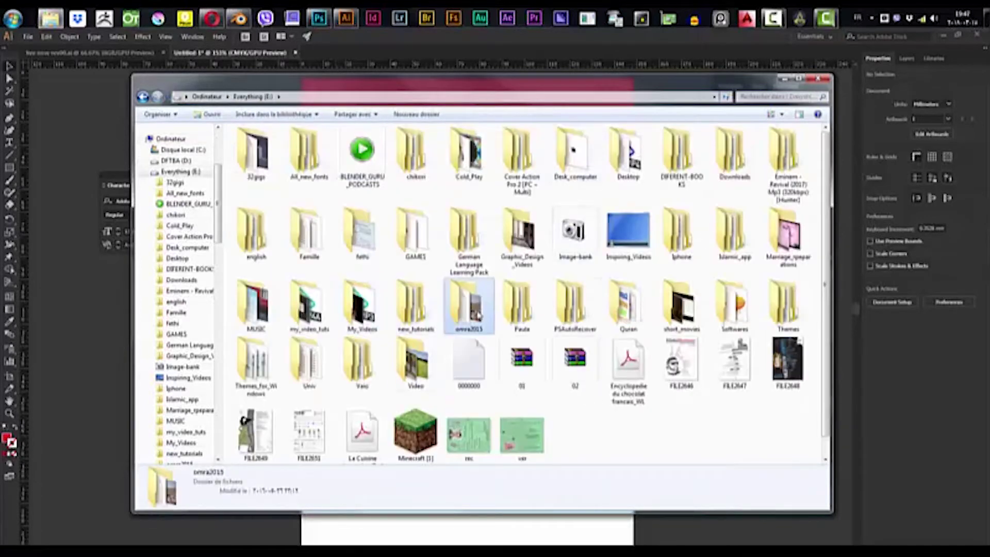
left_click(554, 310)
left_click(542, 236)
left_click(466, 237)
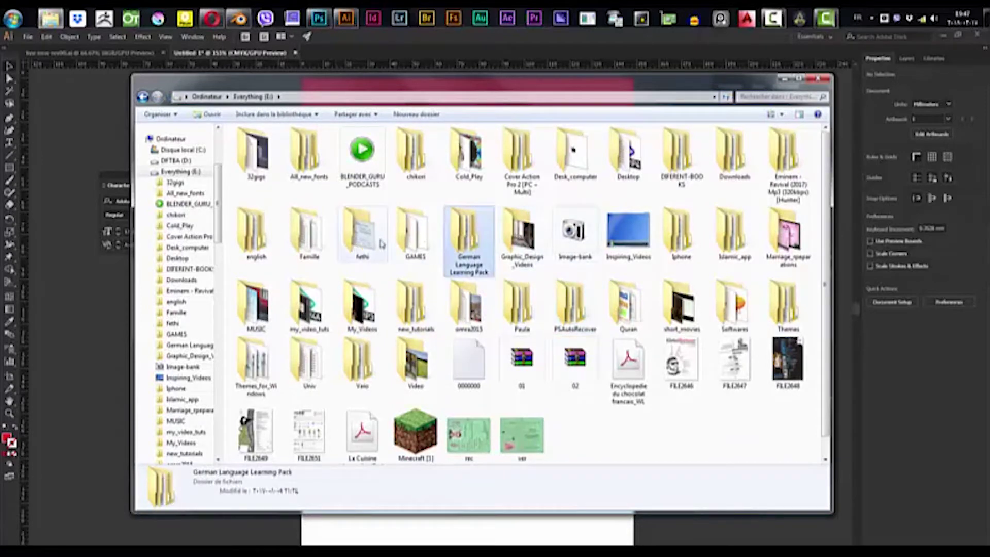
left_click(412, 241)
left_click(426, 330)
left_click(472, 317)
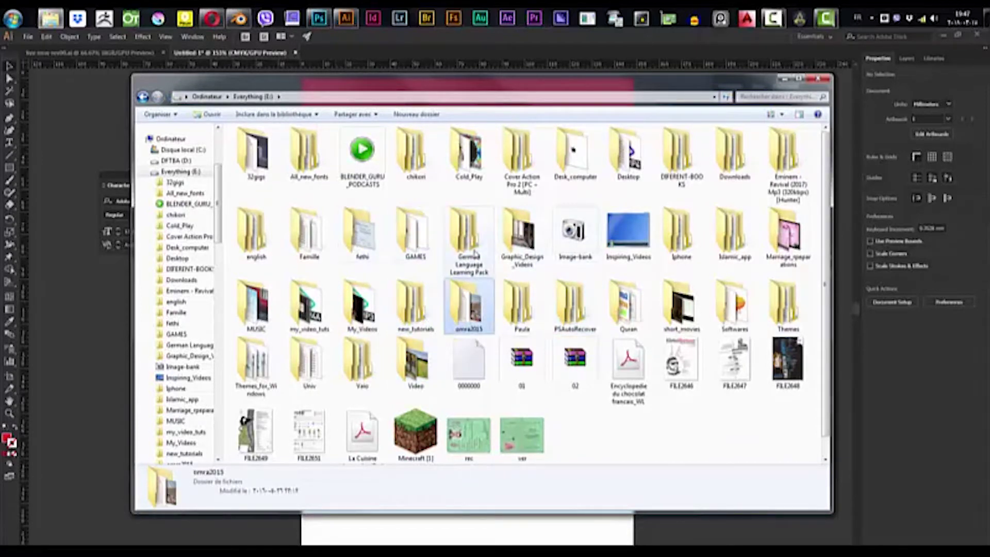
left_click(506, 248)
double_click(574, 231)
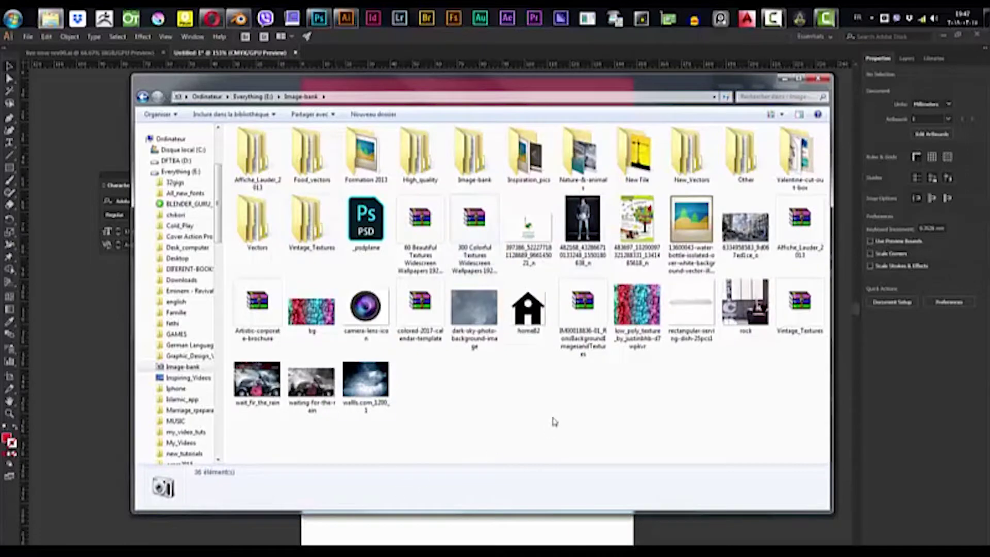
- Place the image walls.com_1200_1 into the Illustrator document and scale it proportionally down to about 365 by 274 mm
left_click_drag(379, 409, 111, 382)
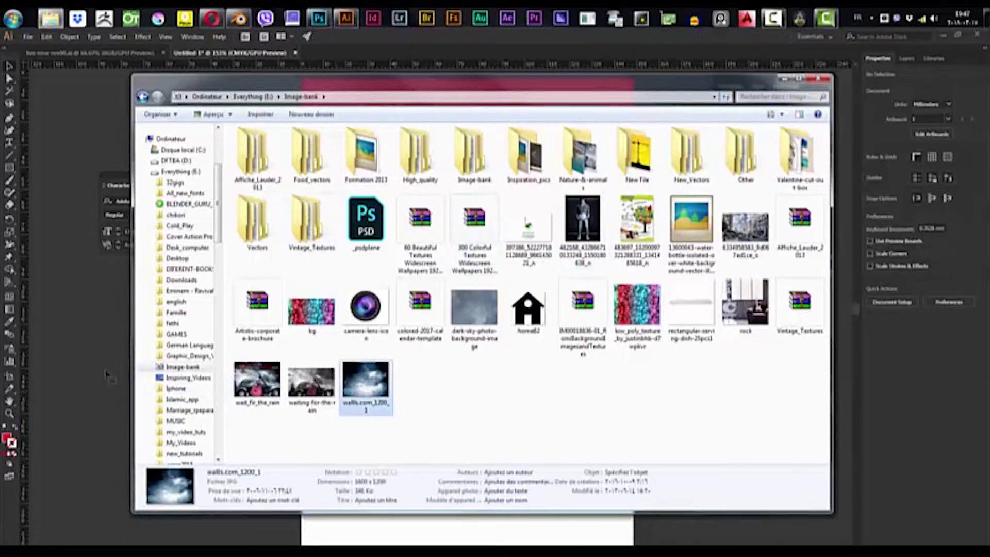
left_click(784, 78)
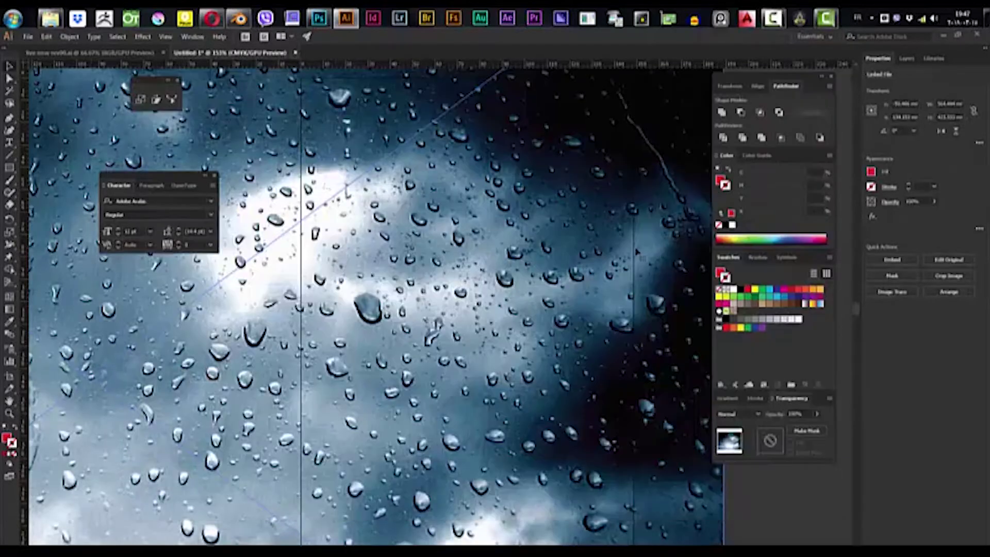
scroll(549, 305, "down", 4)
left_click_drag(547, 296, 620, 253)
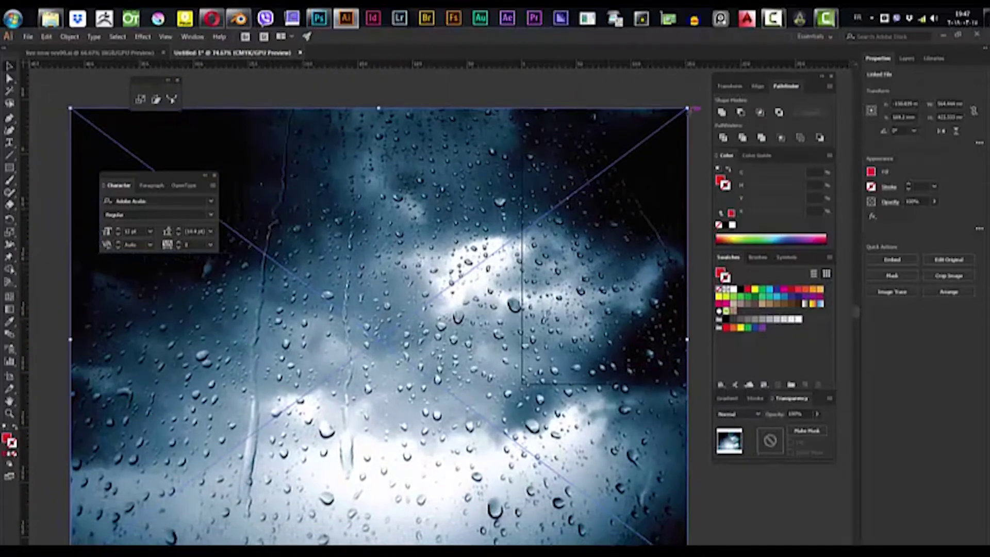
left_click_drag(688, 109, 622, 190)
left_click_drag(480, 359, 595, 238)
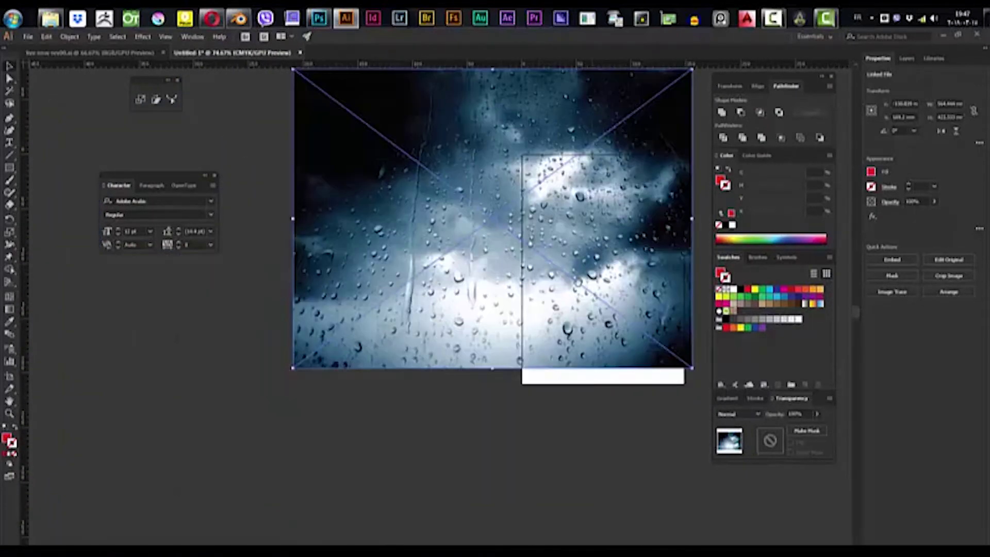
- Align the photo's lower edge with the artboard's middle and scale it down to about 159 by 120 mm, covering the upper half
left_click_drag(577, 283, 490, 436)
left_click_drag(507, 494, 508, 383)
left_click_drag(552, 449, 569, 497)
left_click_drag(554, 397, 555, 409)
left_click_drag(583, 443, 644, 510)
left_click_drag(287, 243, 527, 350)
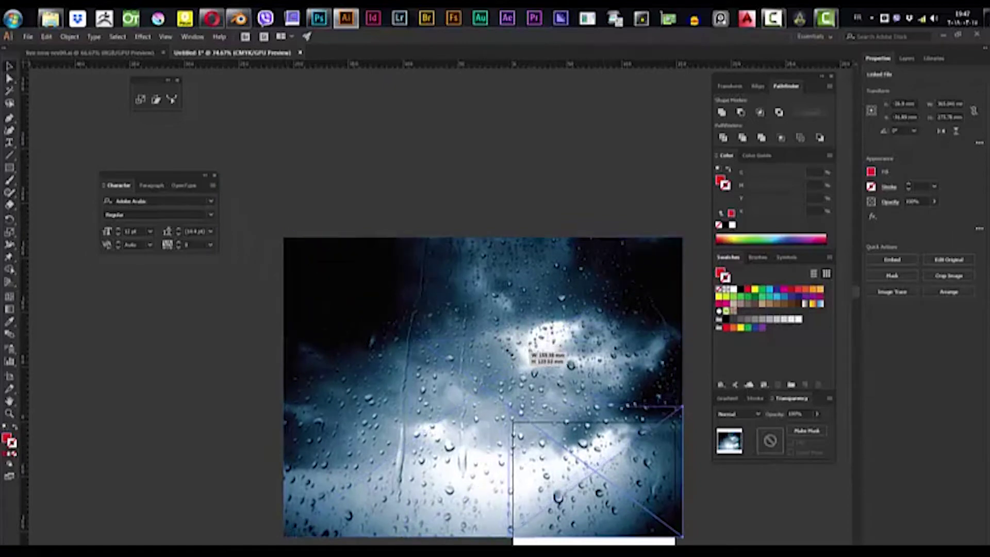
left_click_drag(513, 422, 513, 421)
scroll(464, 335, "down", 5)
scroll(464, 335, "right", 3)
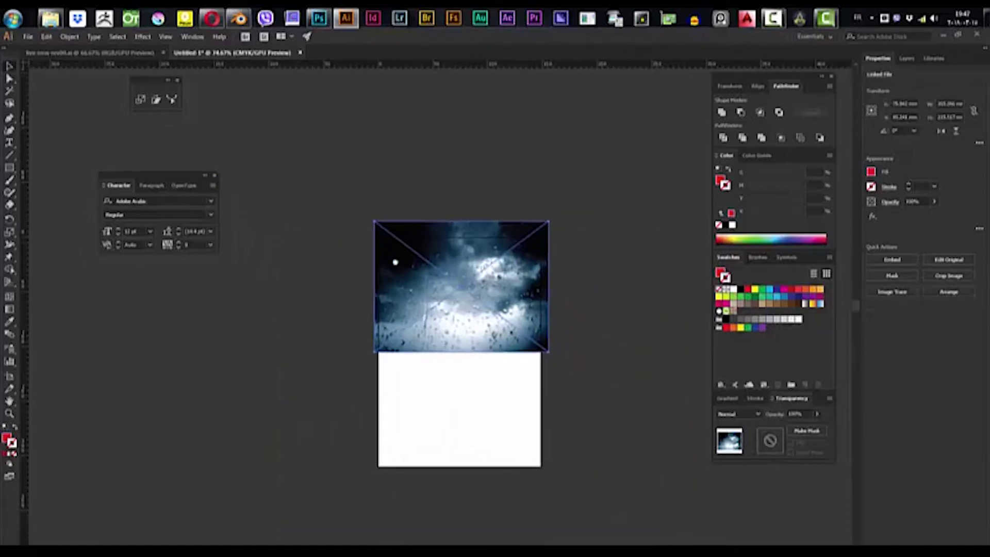
- Select the placed rain photo over the upper half of the artboard
left_click(428, 368)
left_click_drag(427, 273, 542, 339)
left_click_drag(542, 339, 521, 411)
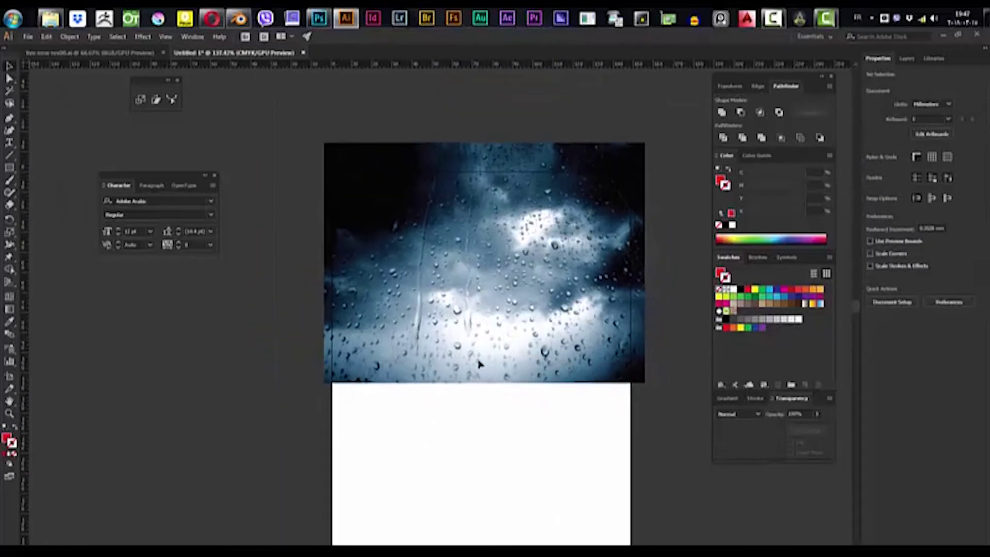
left_click(478, 364)
left_click(292, 310)
left_click(387, 336)
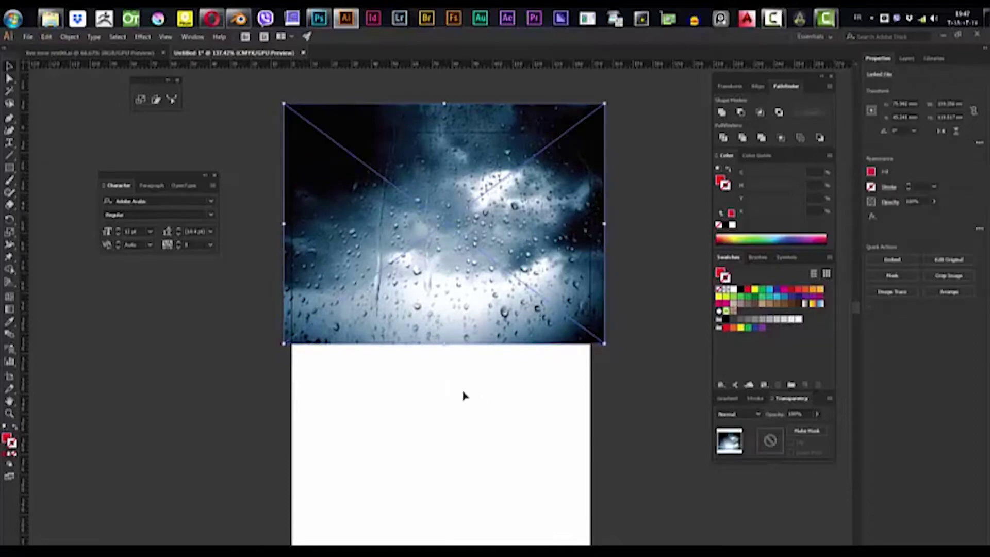
- Send the rain photo to the back, behind the red rectangle, and deselect it
right_click(518, 246)
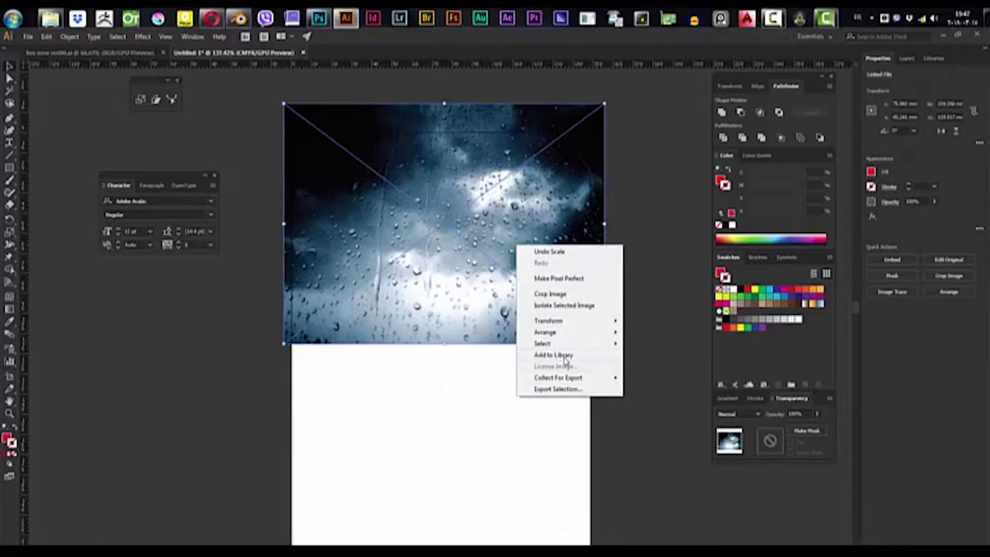
mouse_move(567, 335)
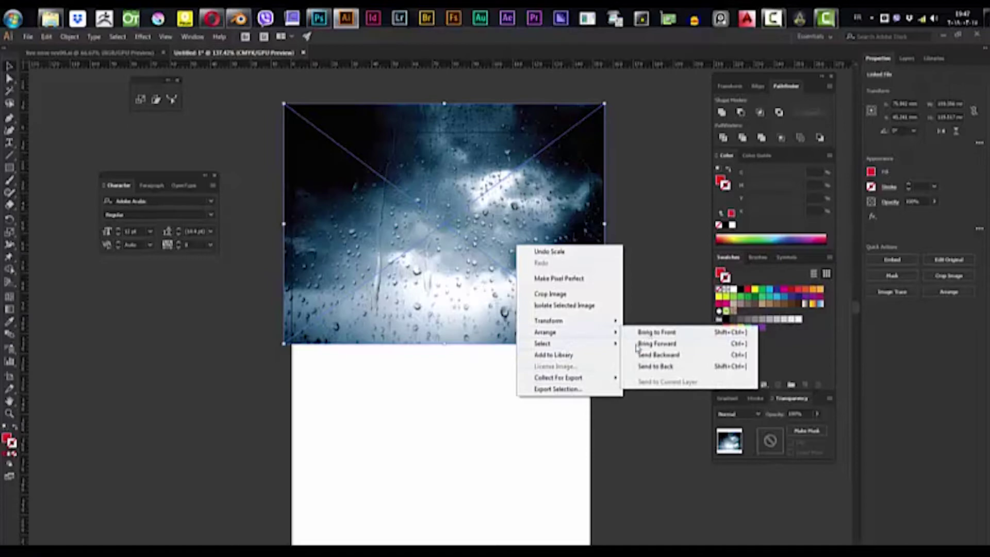
left_click(673, 367)
left_click(538, 415)
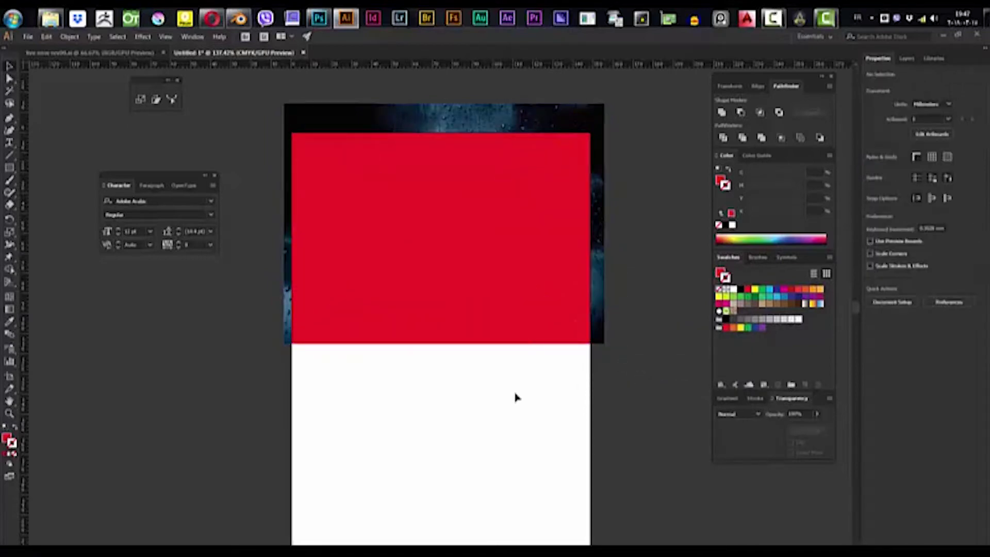
- Set the document bleed to 5 mm on all four sides
mouse_move(508, 418)
left_mouse_down()
mouse_move(509, 391)
mouse_move(505, 401)
left_mouse_up()
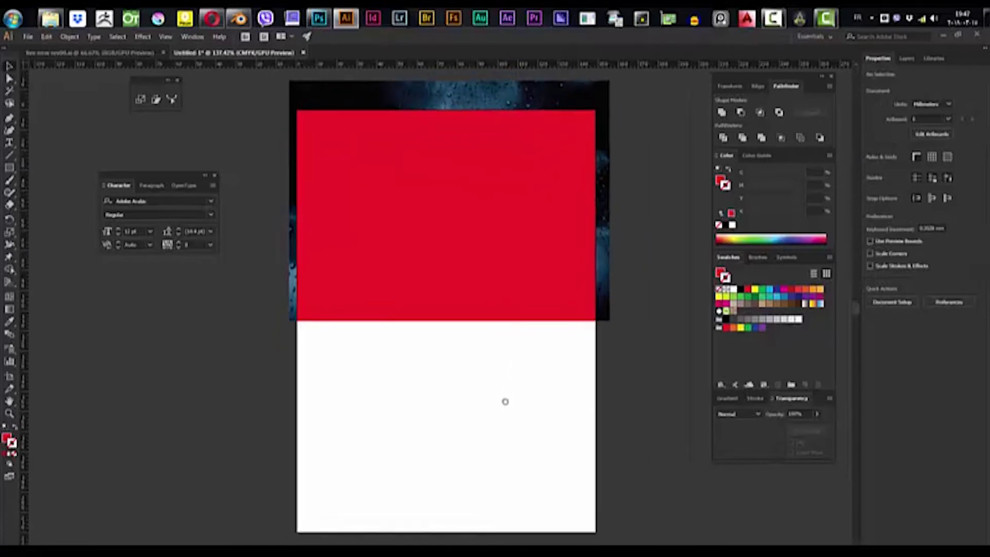
left_click(29, 37)
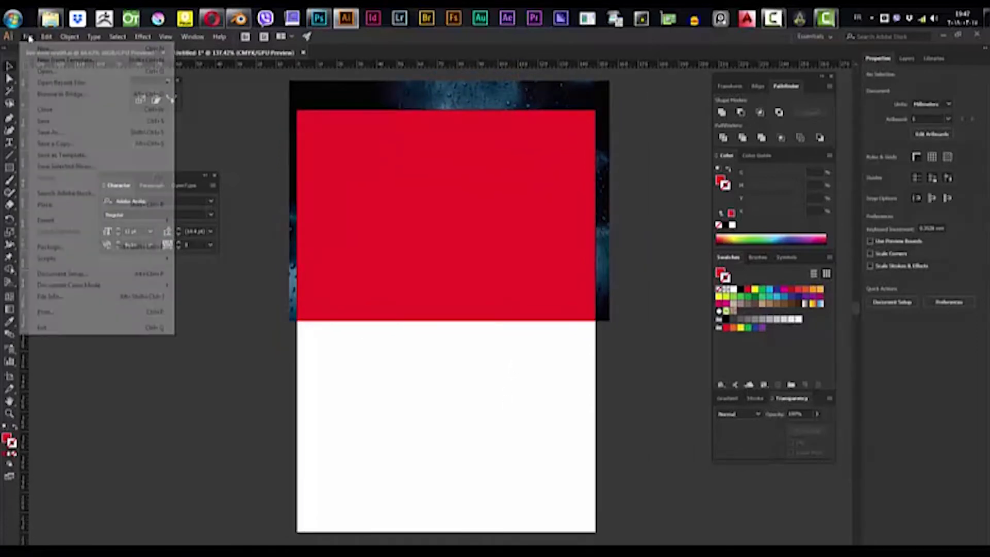
left_click(78, 274)
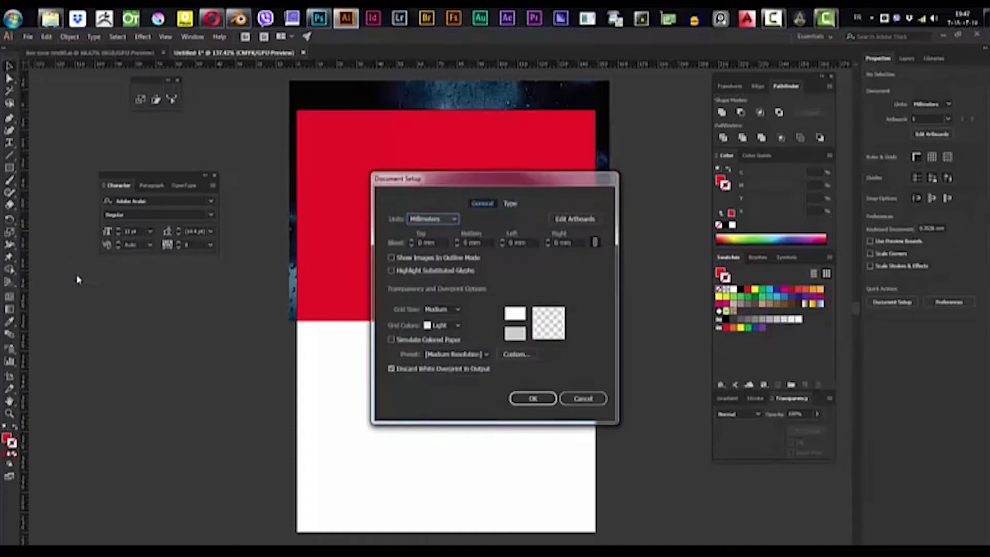
left_click(412, 240)
left_click(412, 240)
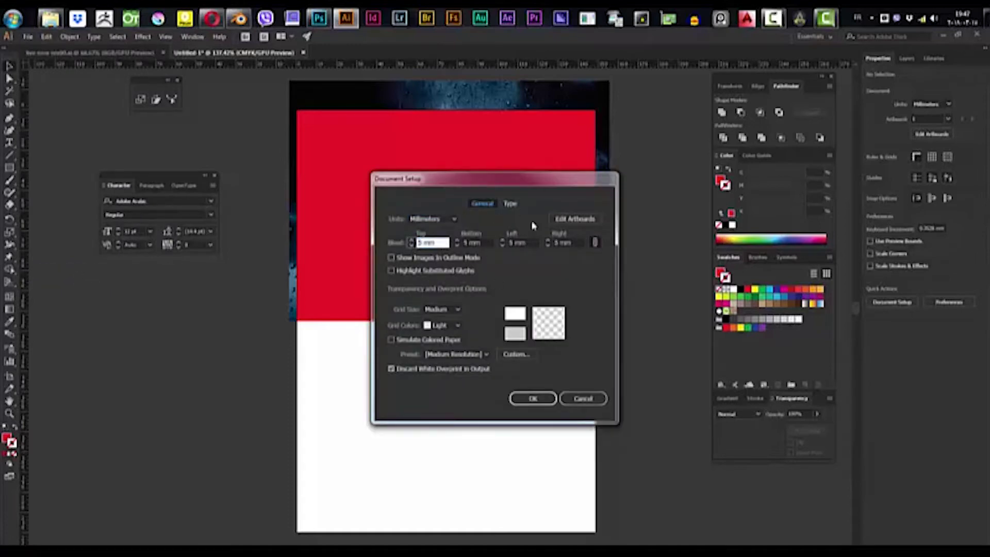
left_click(538, 403)
left_click(533, 398)
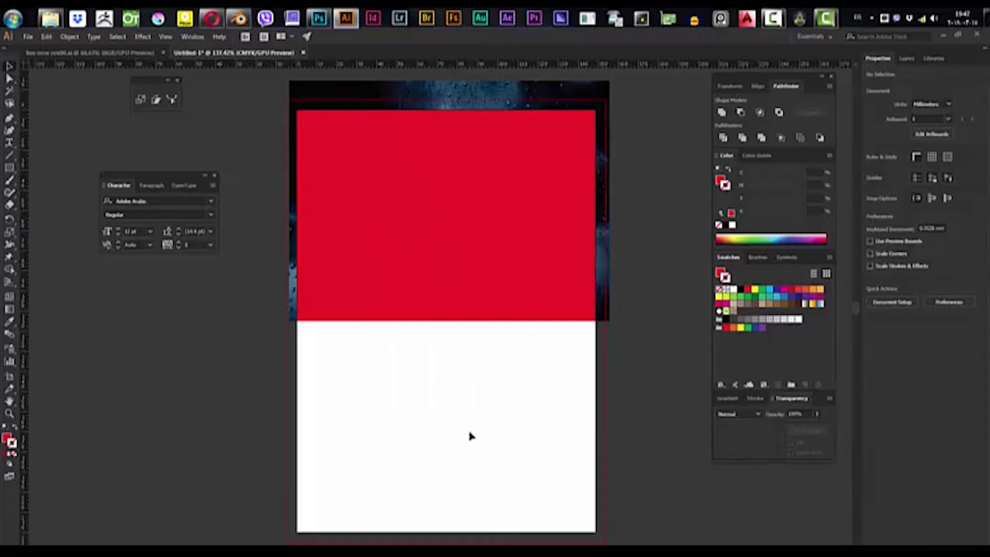
- Extend the red rectangle's upper, right and left edges to the bleed guides, leaving its lower edge at the artboard's middle
left_click(431, 324)
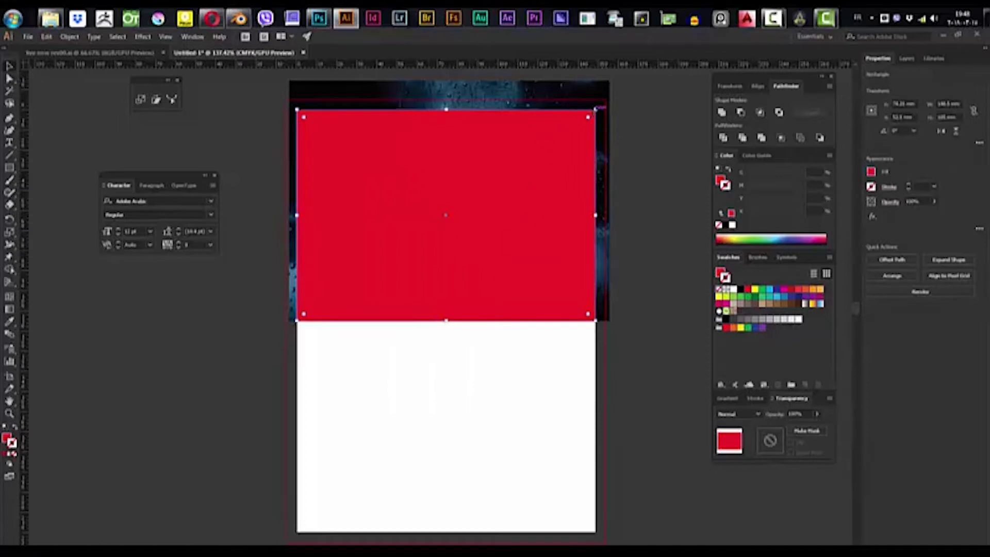
mouse_move(595, 109)
left_mouse_down()
mouse_move(607, 83)
mouse_move(606, 99)
left_mouse_up()
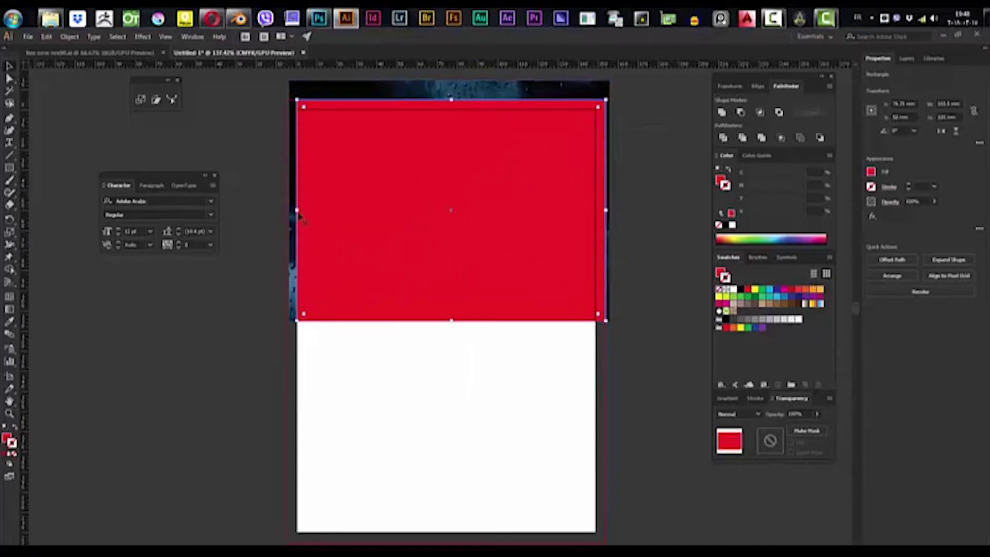
left_click_drag(298, 213, 287, 212)
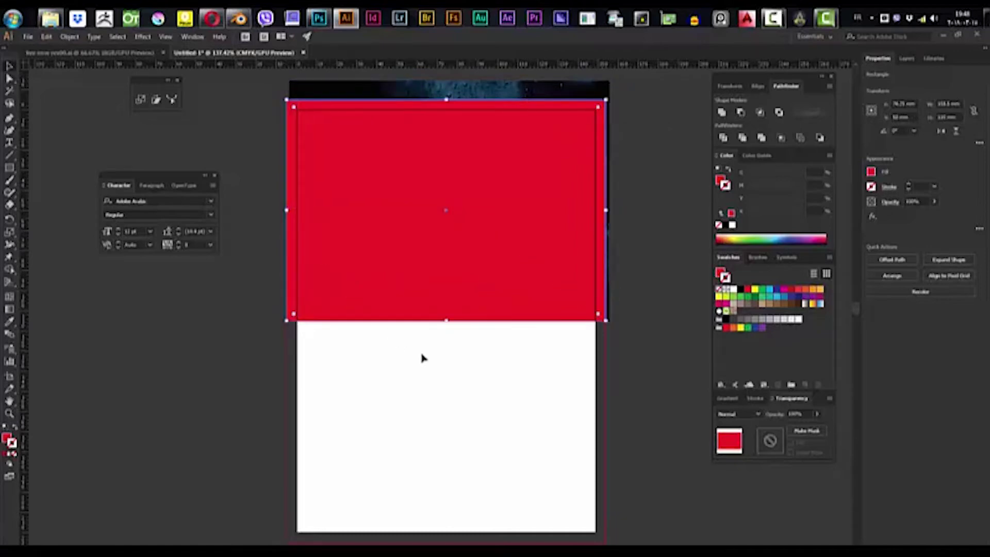
left_click(422, 358)
- Make a clipping mask from the red rectangle and the rain photo behind it
left_click_drag(260, 107, 566, 327)
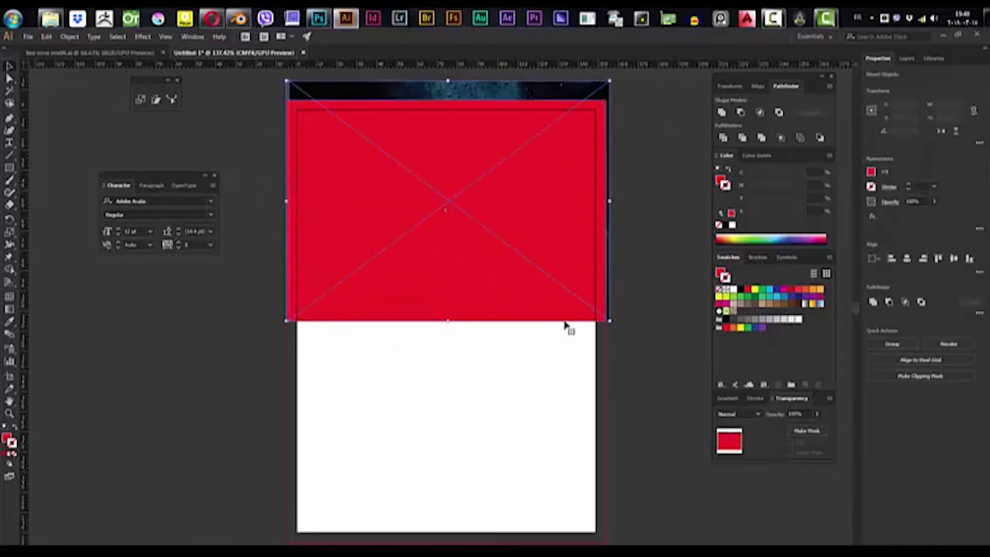
right_click(526, 251)
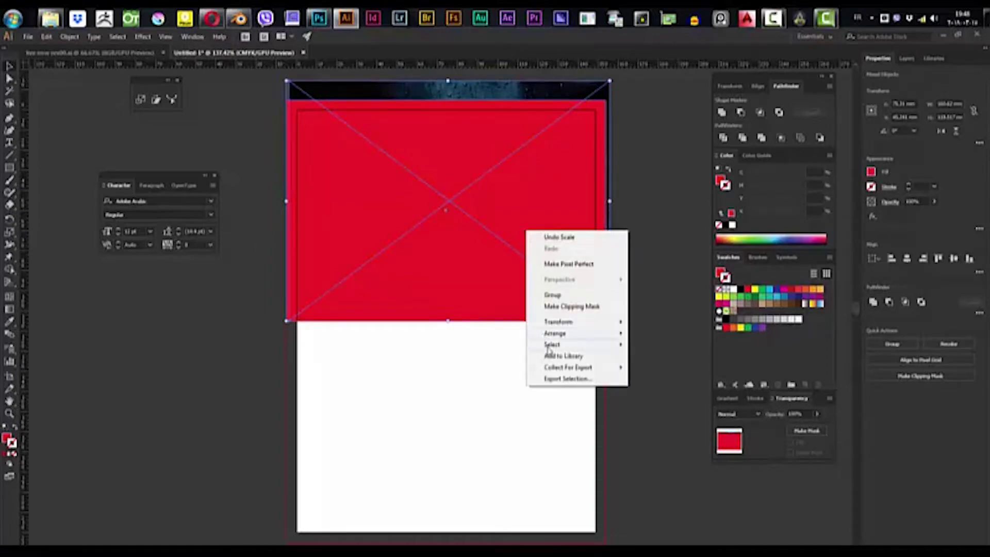
left_click(582, 307)
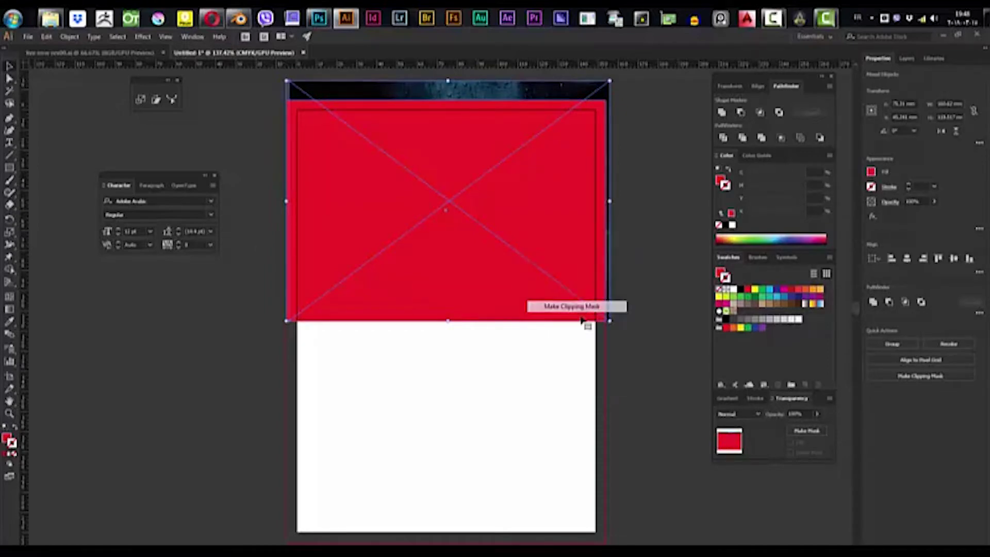
left_click(531, 369)
- Isolate the clip group, stretch the photo's left edge out to the left bleed guide and exit isolation
left_click_drag(498, 375, 597, 399)
left_click_drag(395, 217, 538, 271)
left_click(537, 271)
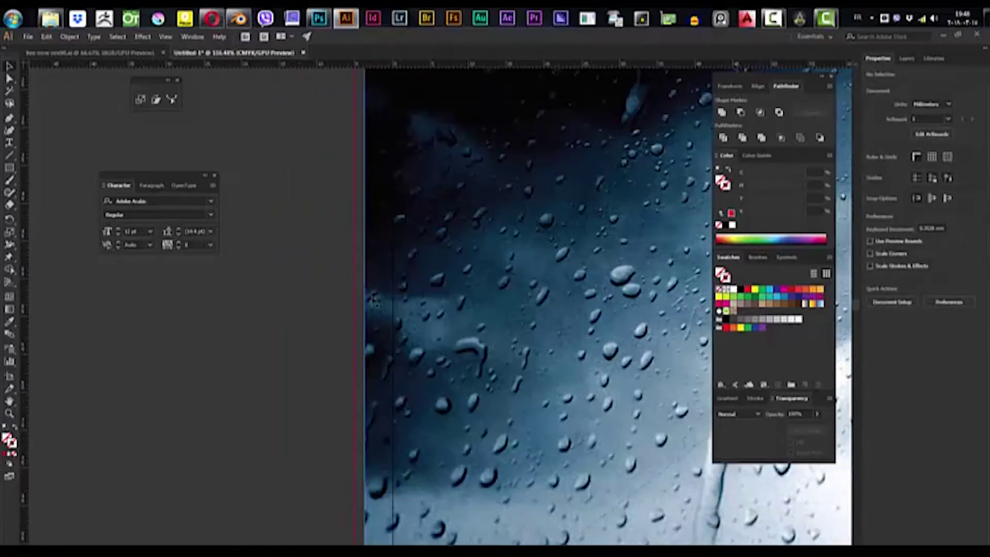
double_click(370, 292)
left_click(370, 291)
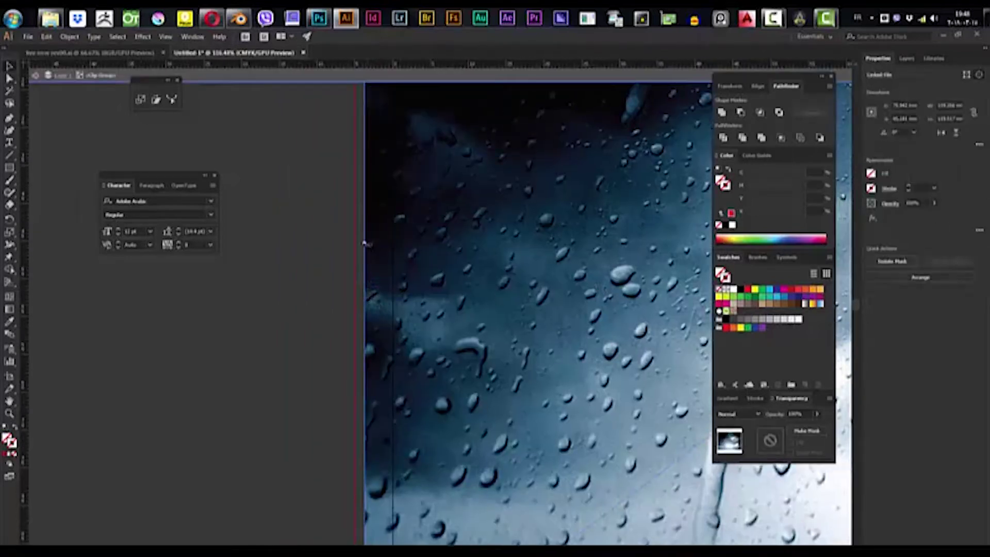
left_click_drag(366, 243, 354, 242)
left_click_drag(532, 307, 330, 318)
left_click_drag(570, 325, 474, 325)
double_click(527, 455)
- Create an area text frame about 140 by 98 mm over the artboard's white lower half and clear its placeholder text
left_click_drag(597, 356, 431, 353)
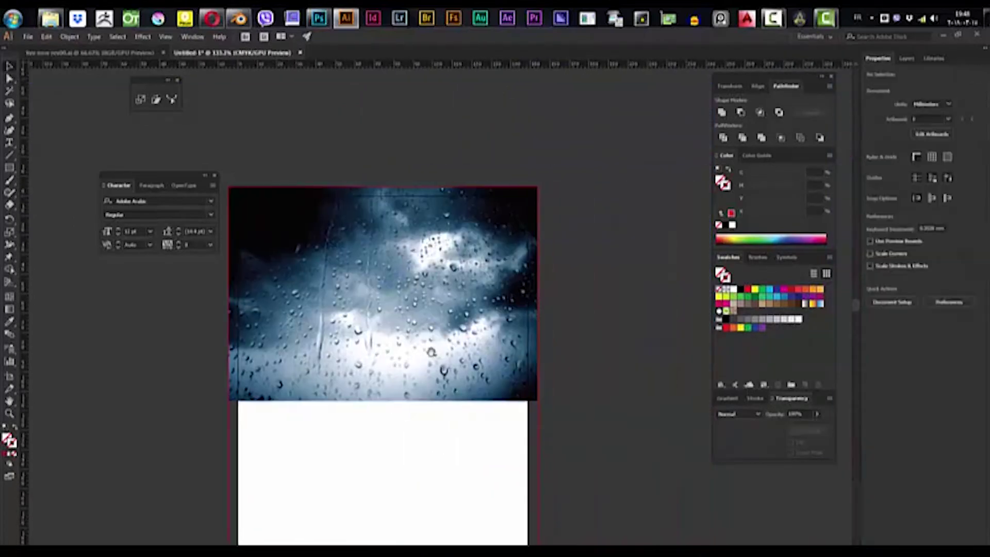
left_click_drag(506, 147, 642, 284)
scroll(641, 285, "down", 5)
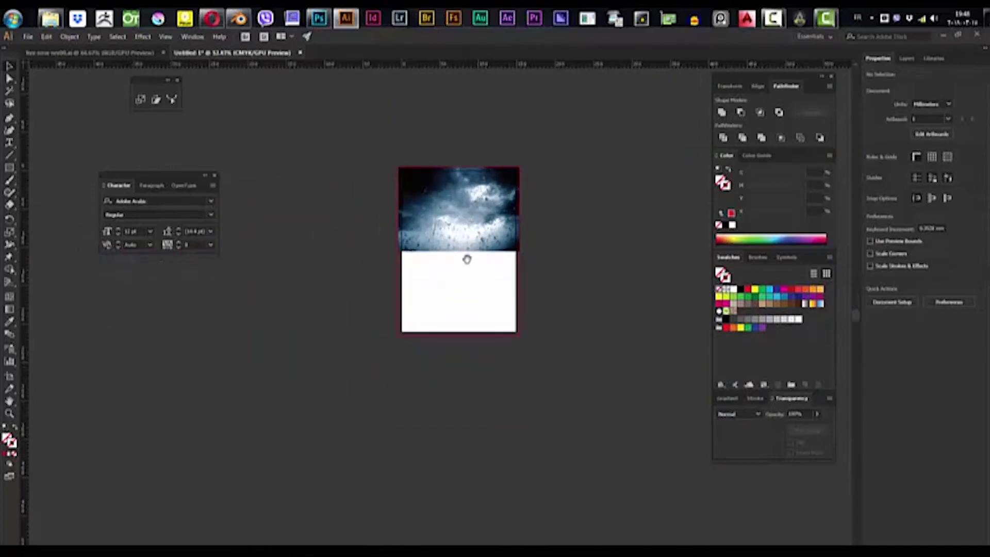
scroll(491, 288, "up", 3)
scroll(490, 288, "up", 2)
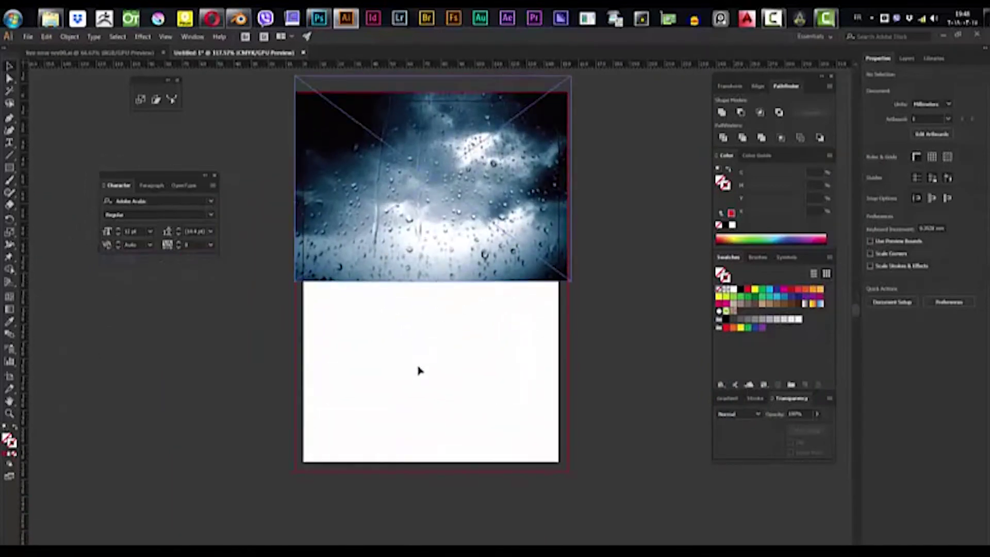
left_click(10, 143)
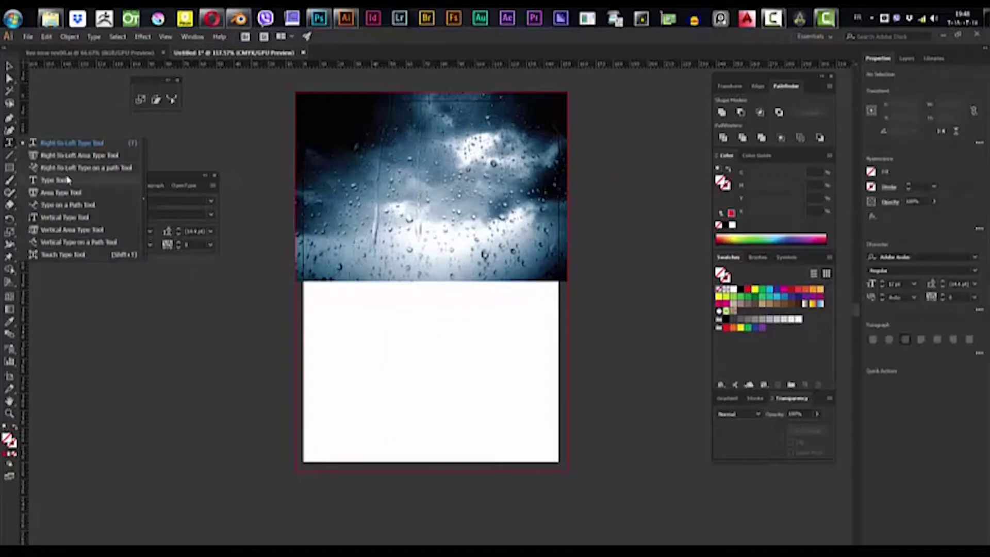
left_click(61, 181)
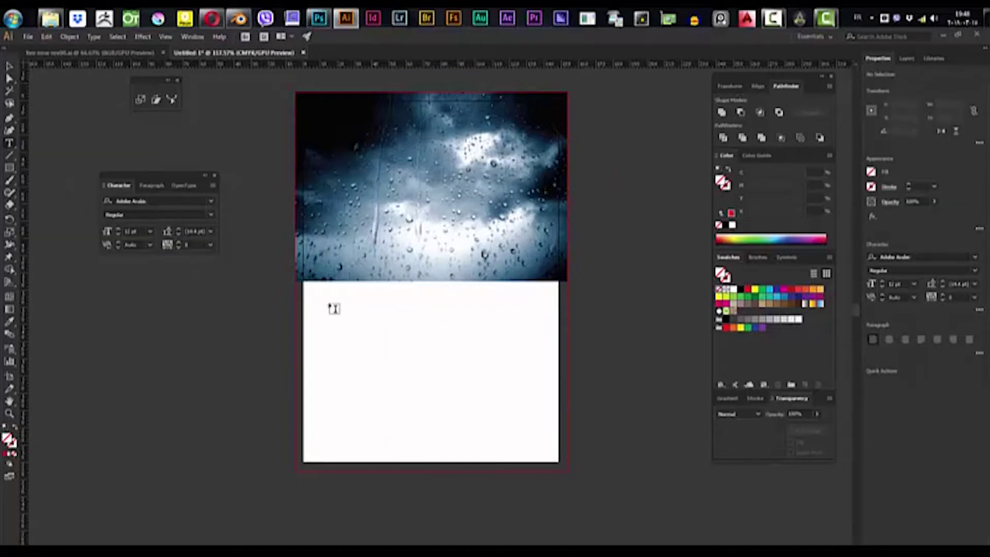
left_click_drag(311, 286, 552, 456)
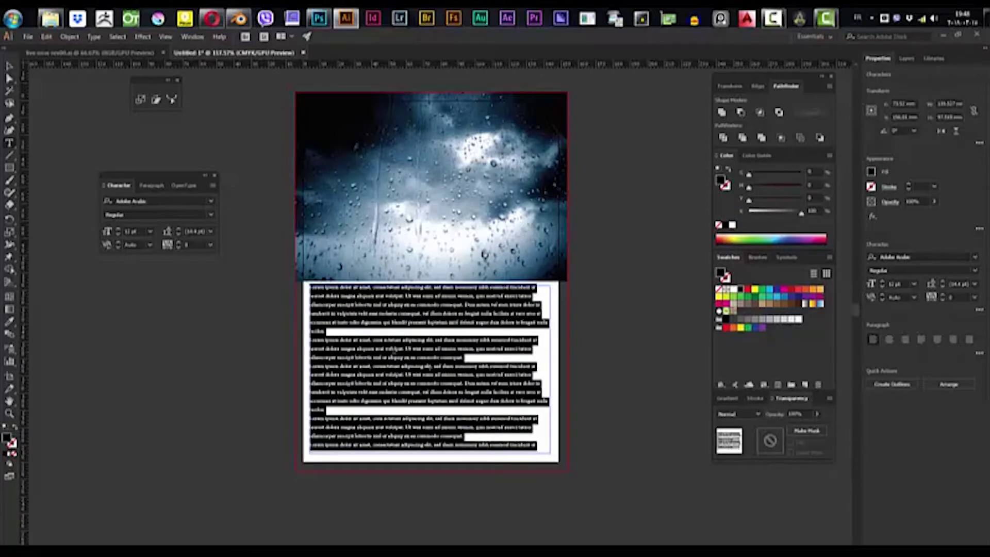
key("BackSpace")
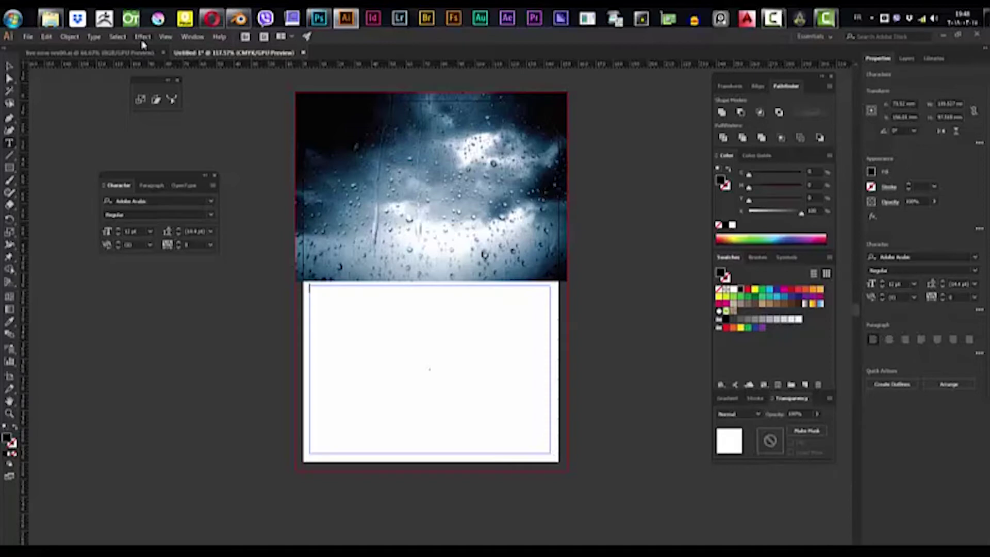
- Divide the empty text frame into 6 rows and 7 columns through Area Type Options, with the preview on
left_click(94, 37)
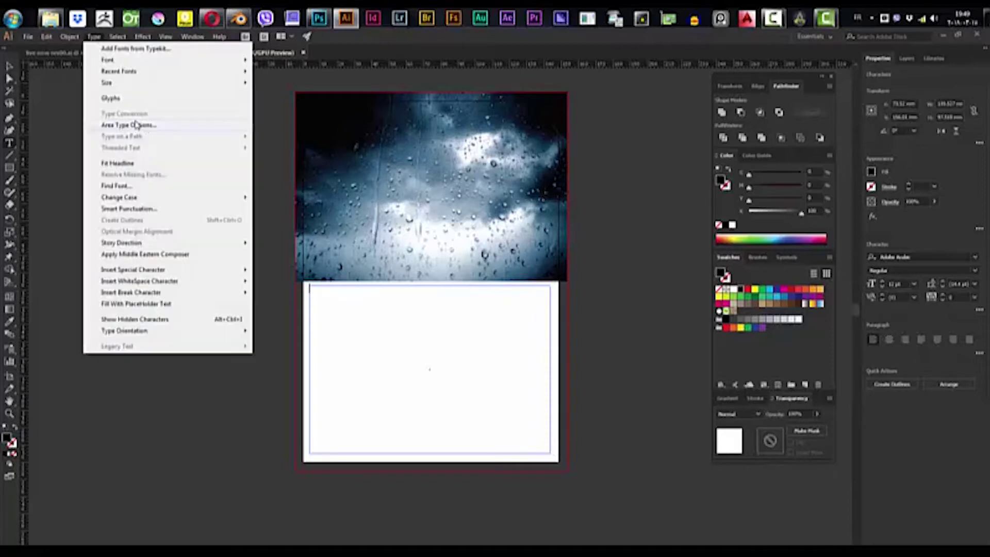
left_click(170, 127)
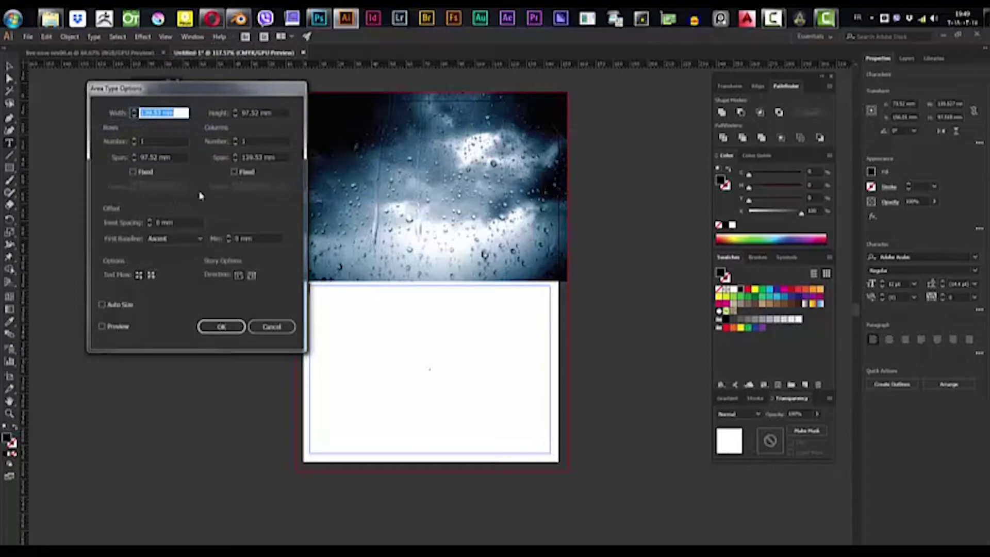
left_click(111, 328)
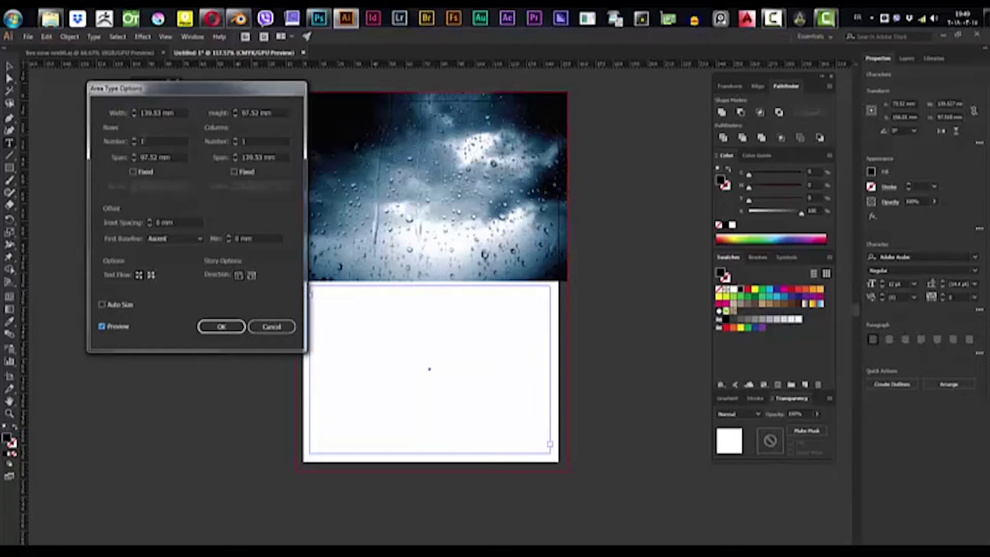
double_click(144, 141)
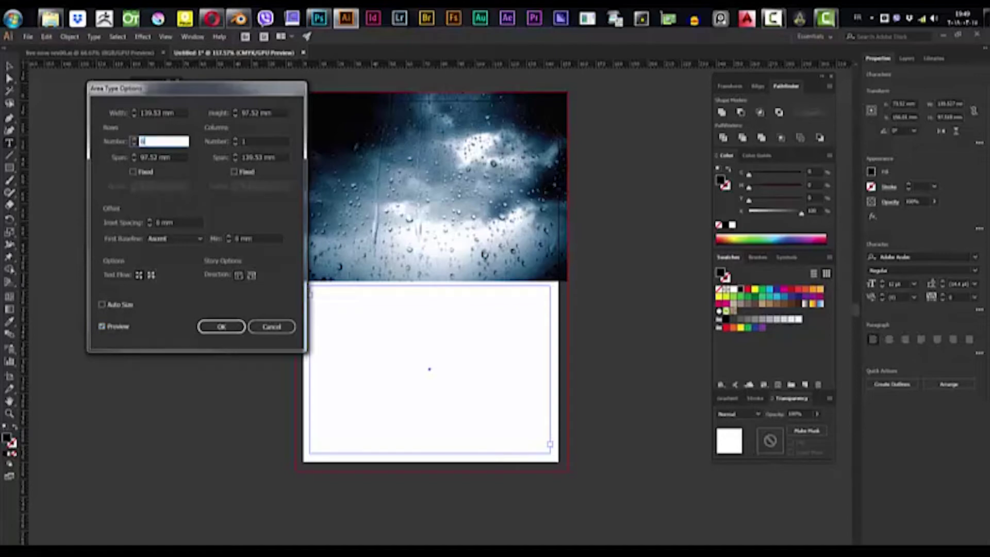
key("Tab")
key("Tab")
key("Tab")
key("Tab")
key("Tab")
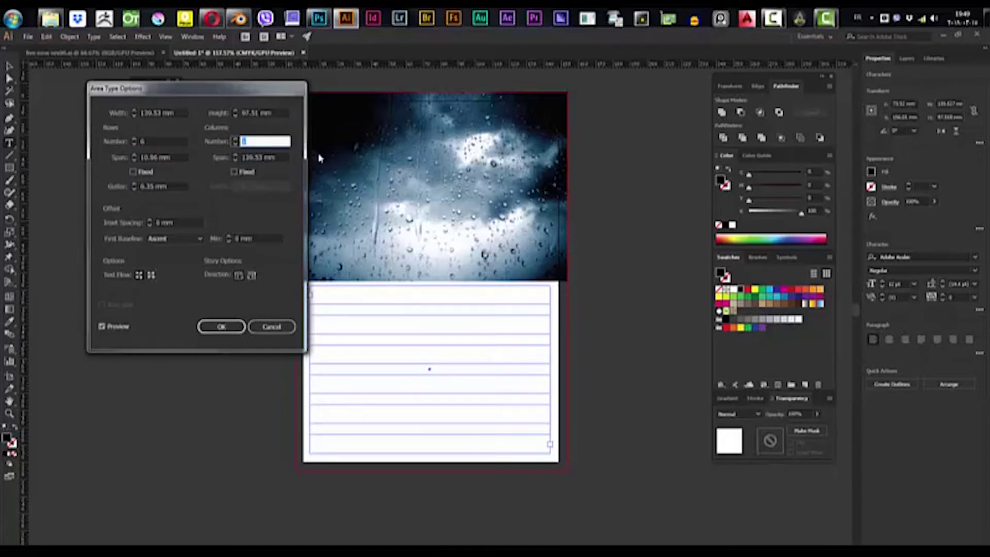
type("7")
key("Tab")
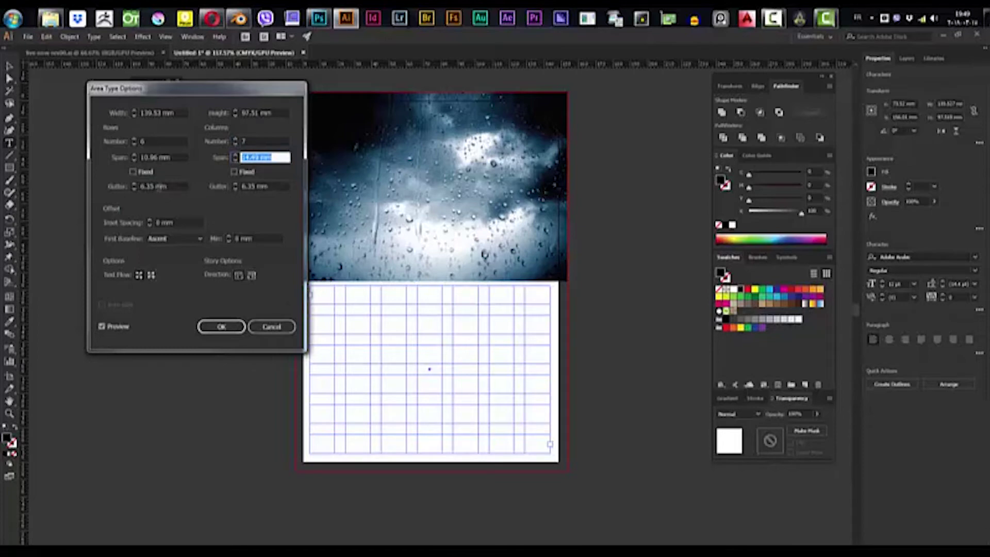
- Set the row and column gutters to 0 mm and apply the area type options
left_click_drag(166, 186, 113, 186)
type("0")
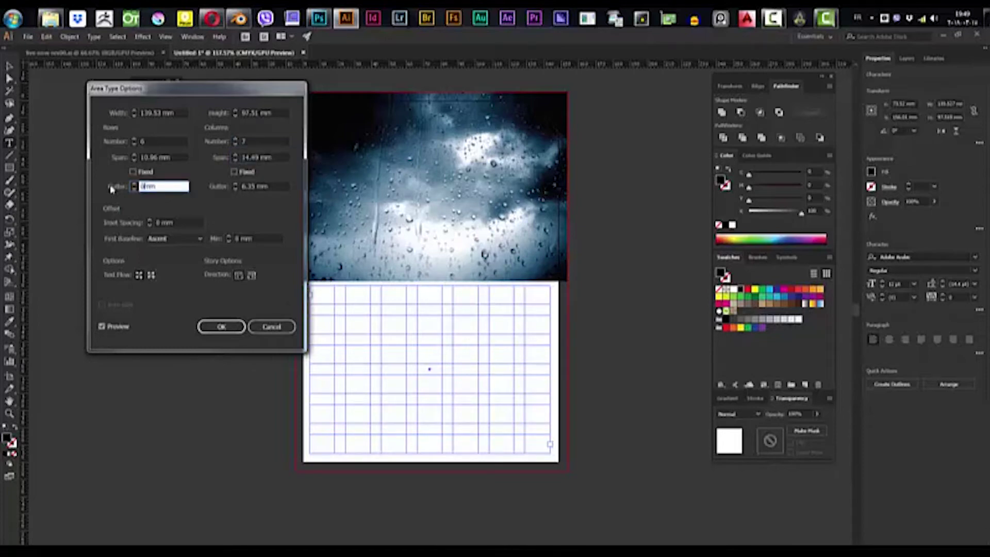
key("Tab")
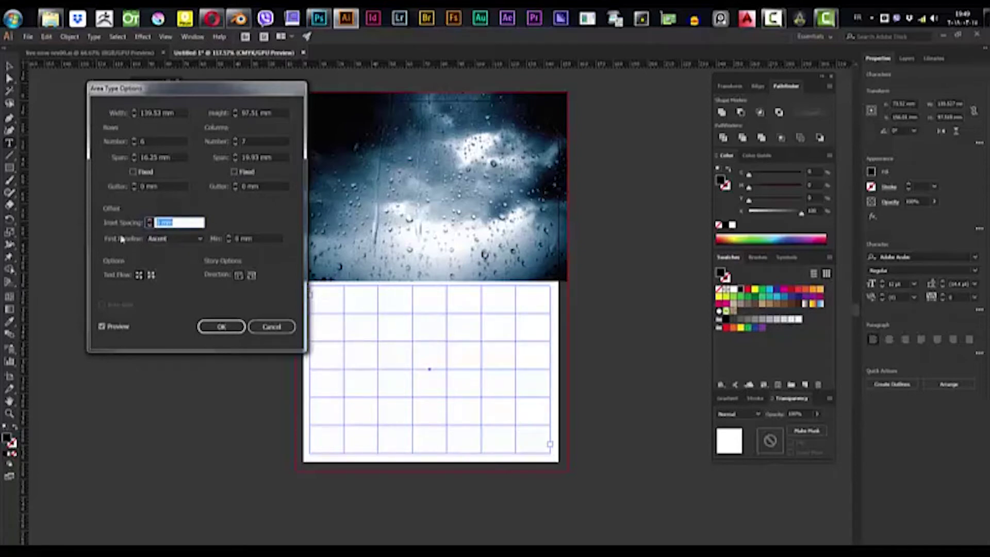
left_click(220, 327)
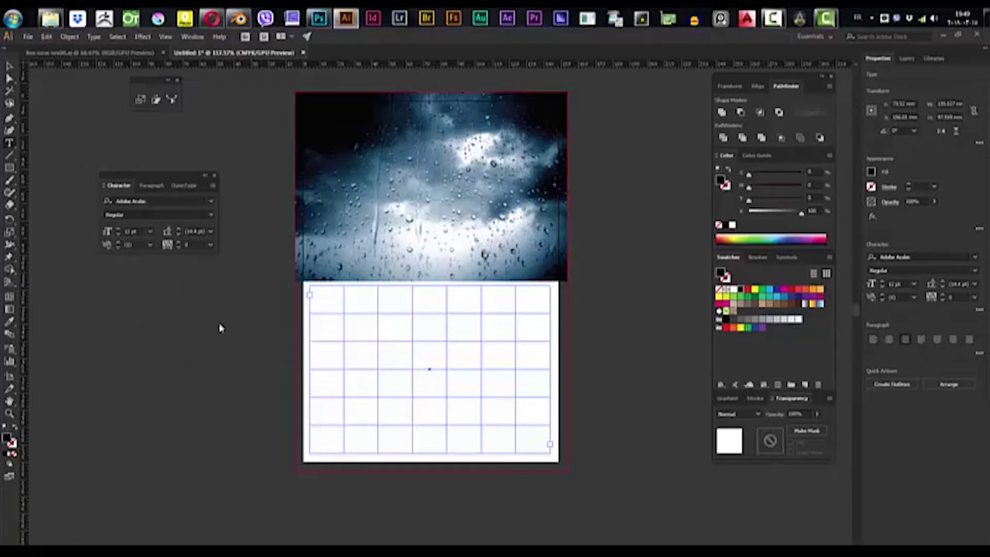
- Enter the weekday abbreviations sun, mon, tue, wed, thr, fri and sat on separate lines in the gridded text frame
left_click(313, 294)
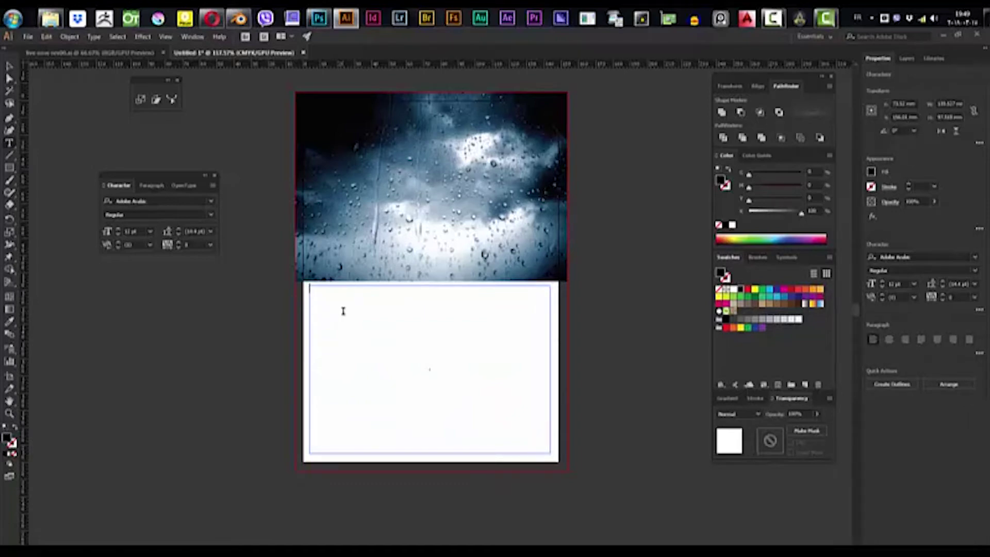
type("sss")
key("Return")
type("m")
left_click(342, 310)
type("wed")
key("Return")
type("ri")
key("Return")
type("a")
key("Escape")
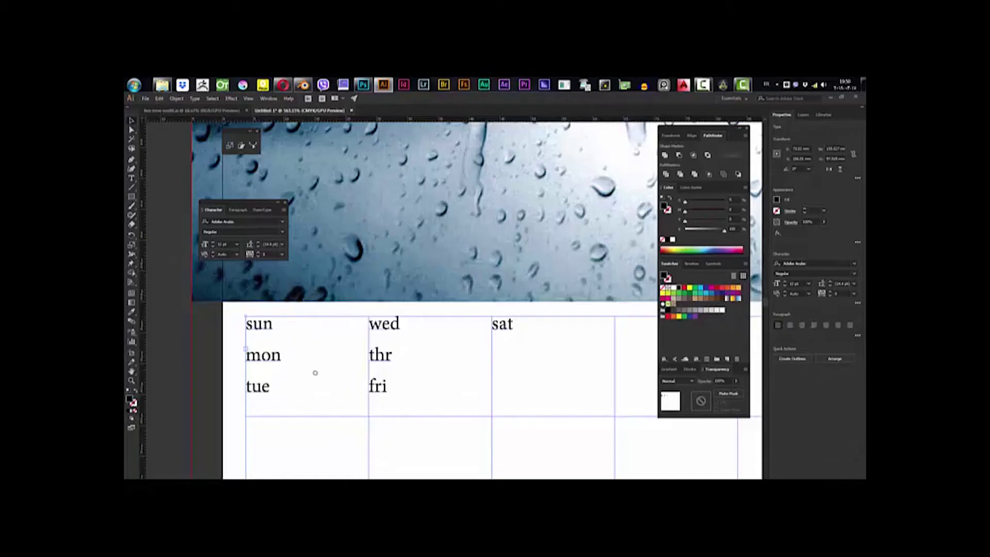
left_click_drag(314, 372, 308, 369)
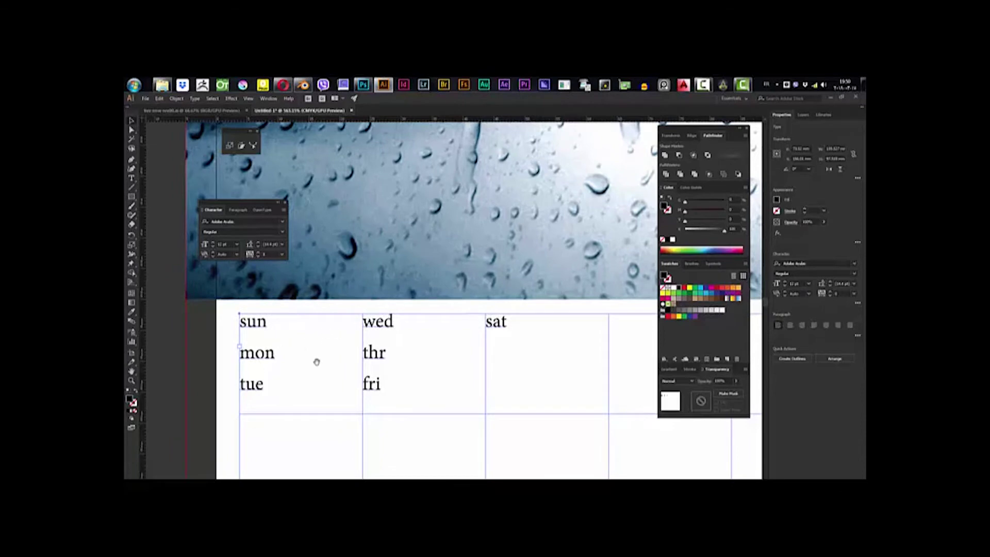
- Select all the weekday names in the gridded text frame and show the full set of Character options
scroll(325, 373, "down", 3)
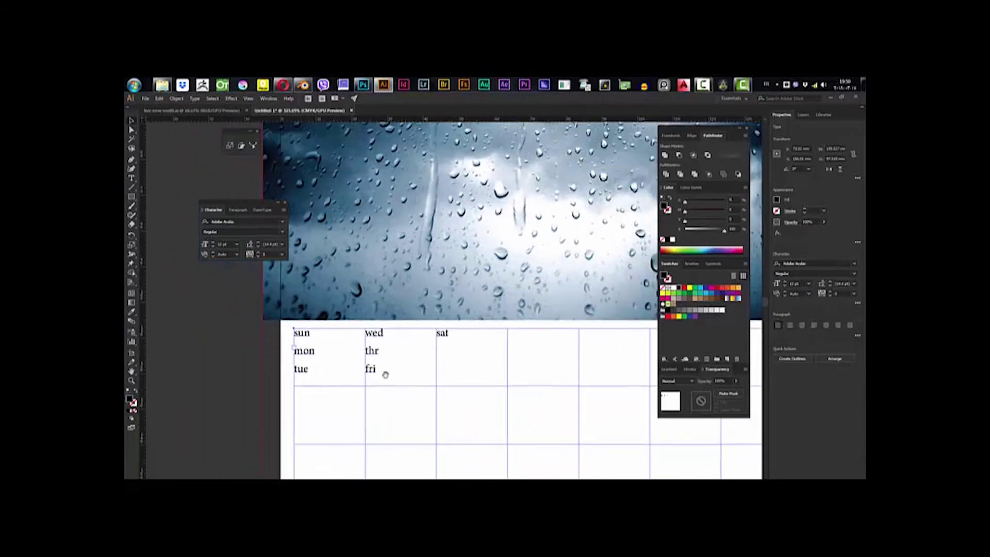
left_click_drag(385, 375, 338, 350)
left_click(253, 312)
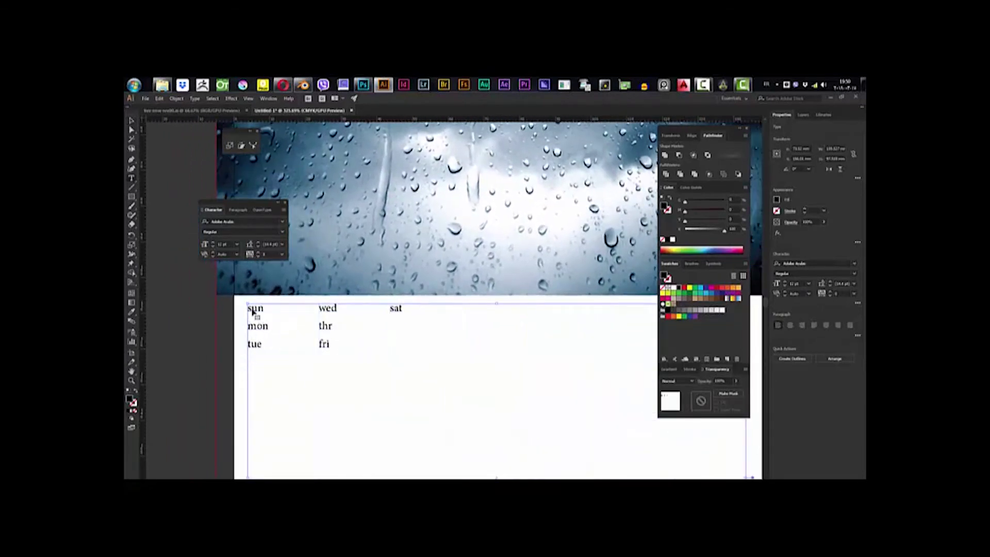
left_click_drag(249, 305, 419, 341)
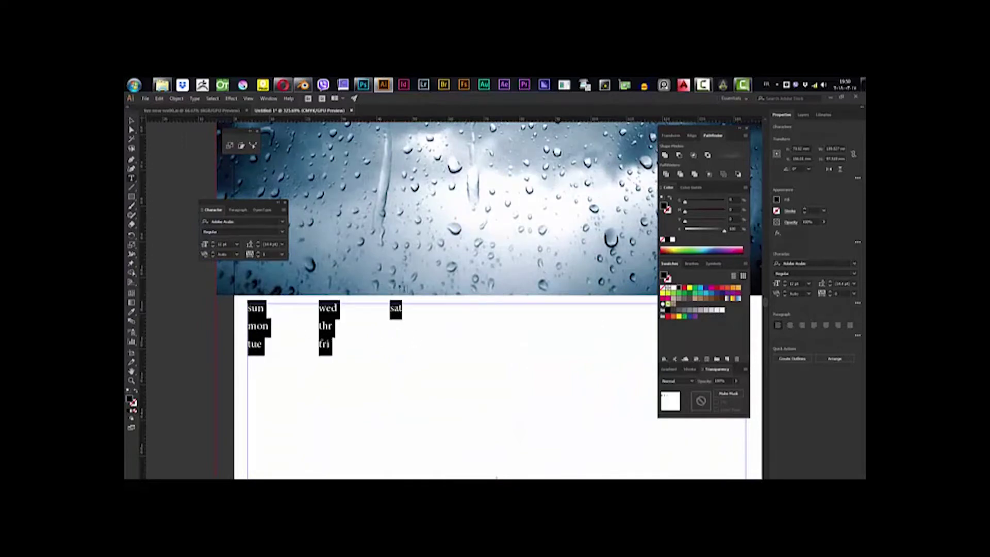
left_click(283, 213)
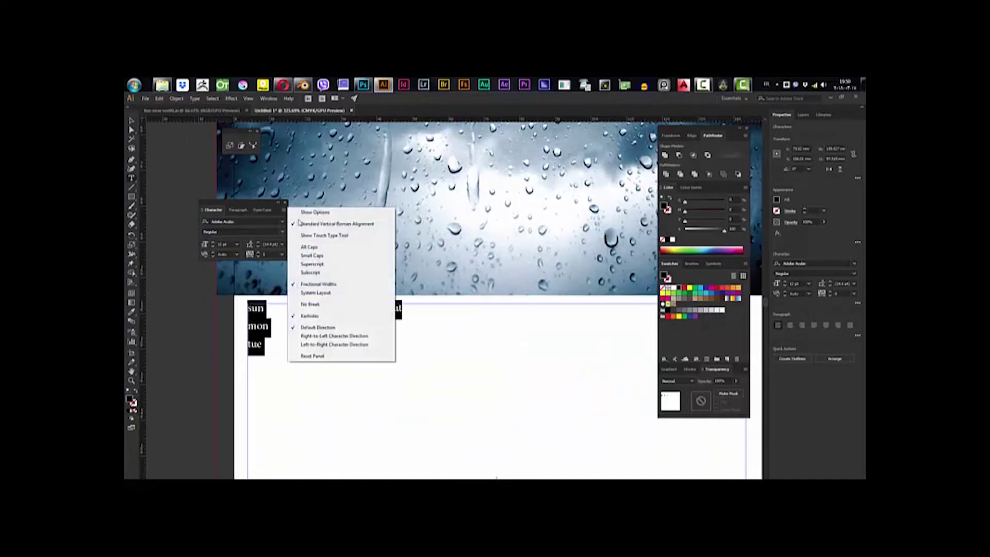
left_click(305, 214)
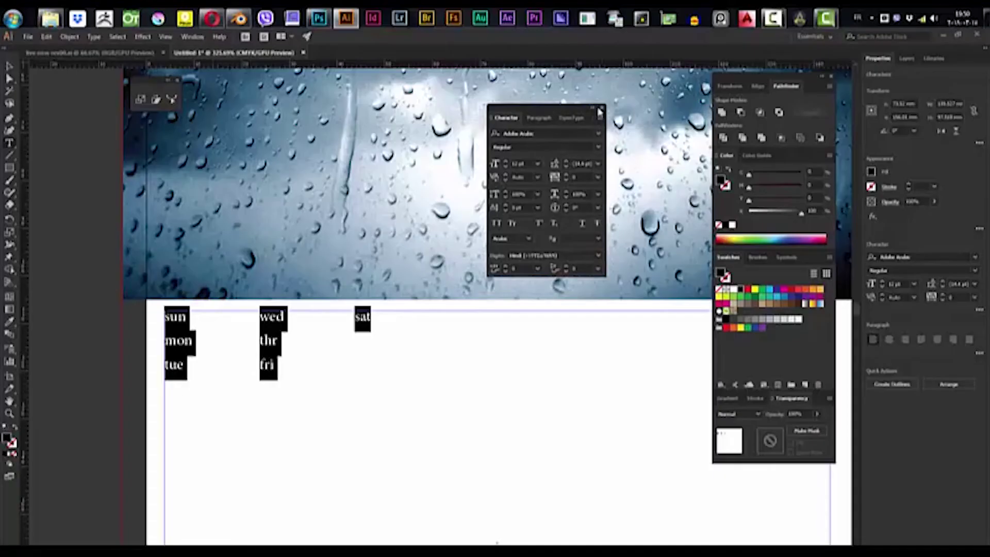
- Close and reopen the Character panel
left_click(600, 107)
left_click(192, 37)
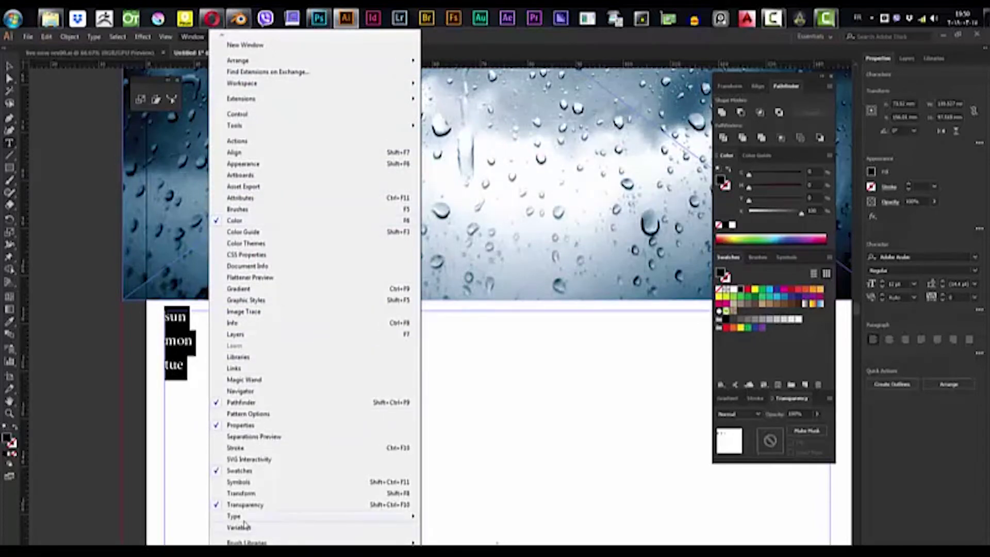
mouse_move(241, 516)
left_click(445, 448)
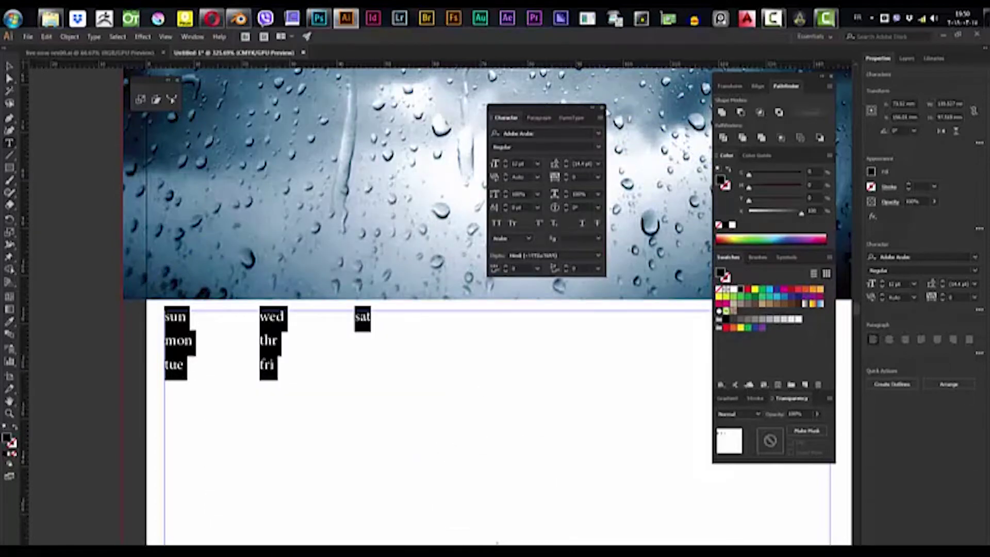
left_click(602, 108)
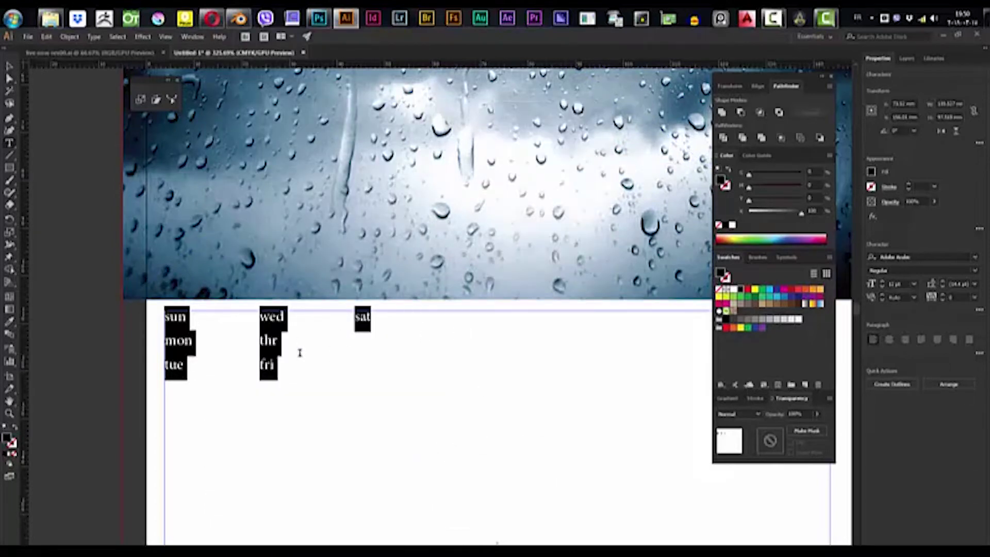
key("ctrl+t")
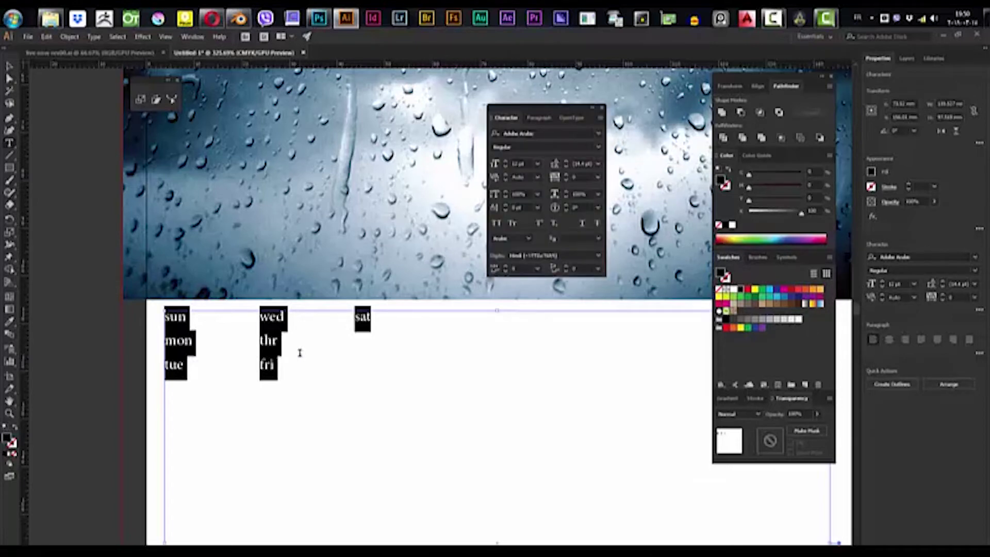
key("ctrl+t")
key("ctrl+t")
- Set the selected weekday names' font size to 27 pt and finish editing the text
left_click(517, 164)
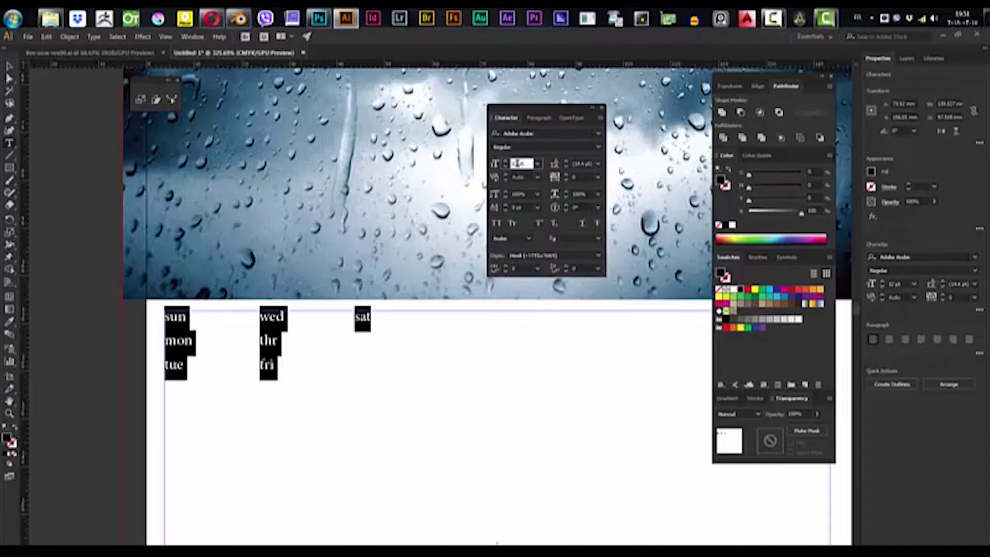
scroll(517, 163, "up", 12)
scroll(520, 163, "up", 2)
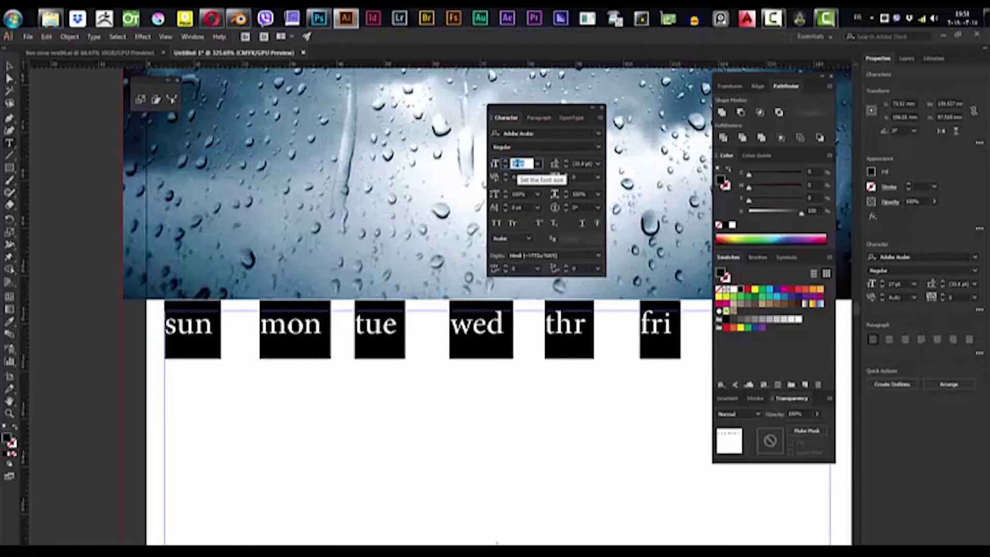
key("Return")
key("Escape")
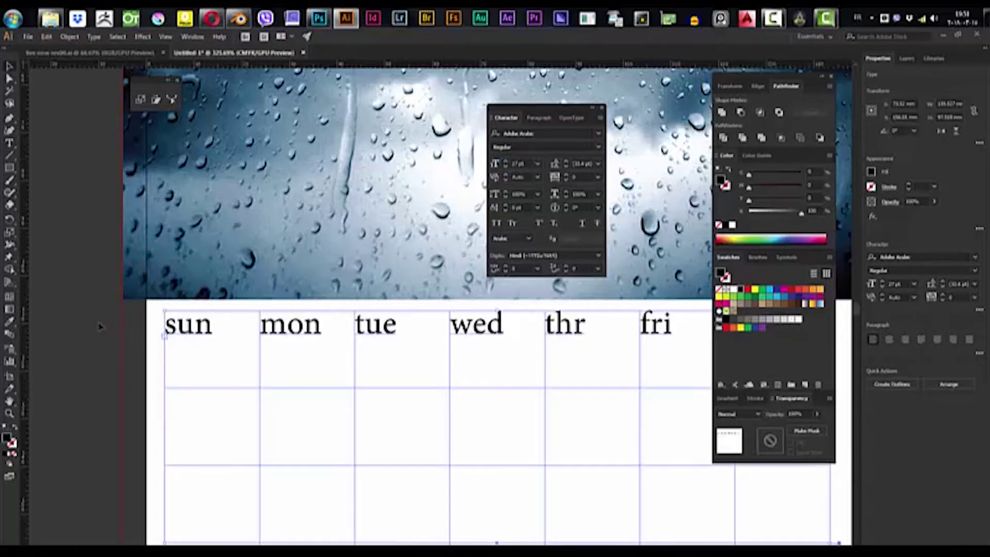
- Move the Character panel off the artboard so the whole calendar grid is clear
key("ctrl+minus")
key("ctrl+minus")
left_click_drag(377, 323, 319, 359)
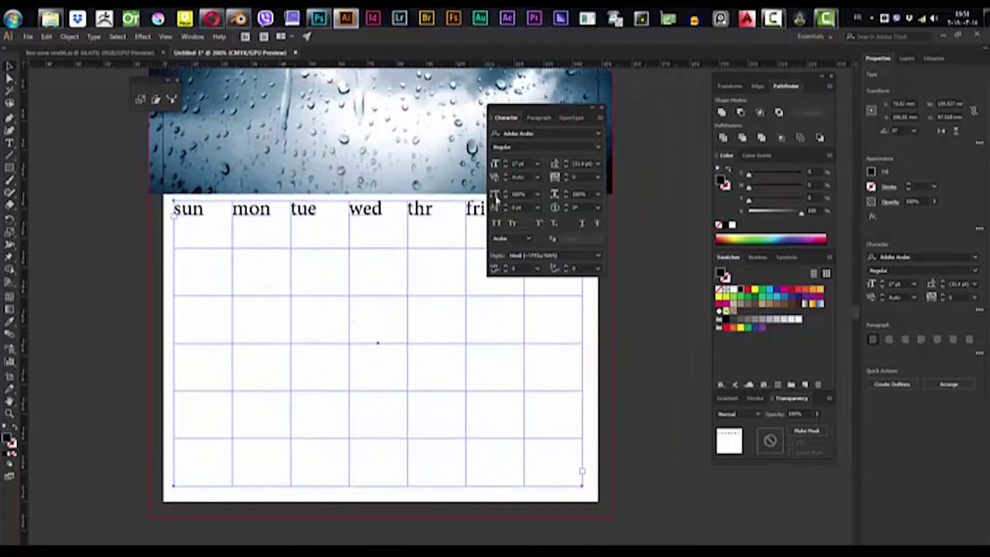
left_click_drag(556, 108, 108, 165)
left_click_drag(256, 230, 310, 232)
left_click_drag(110, 166, 124, 157)
- Select all seven weekday names and set them in All Caps
double_click(244, 211)
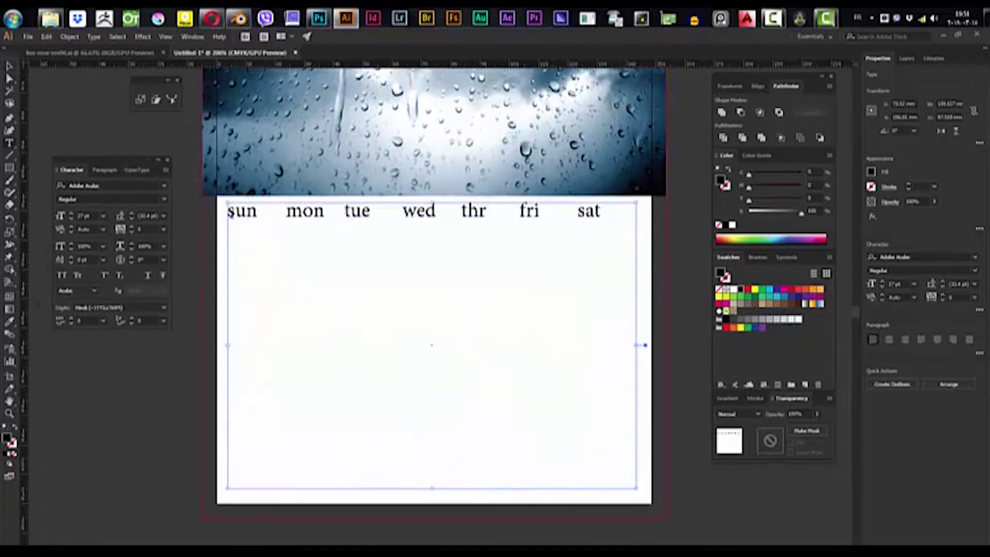
left_click_drag(227, 213, 637, 227)
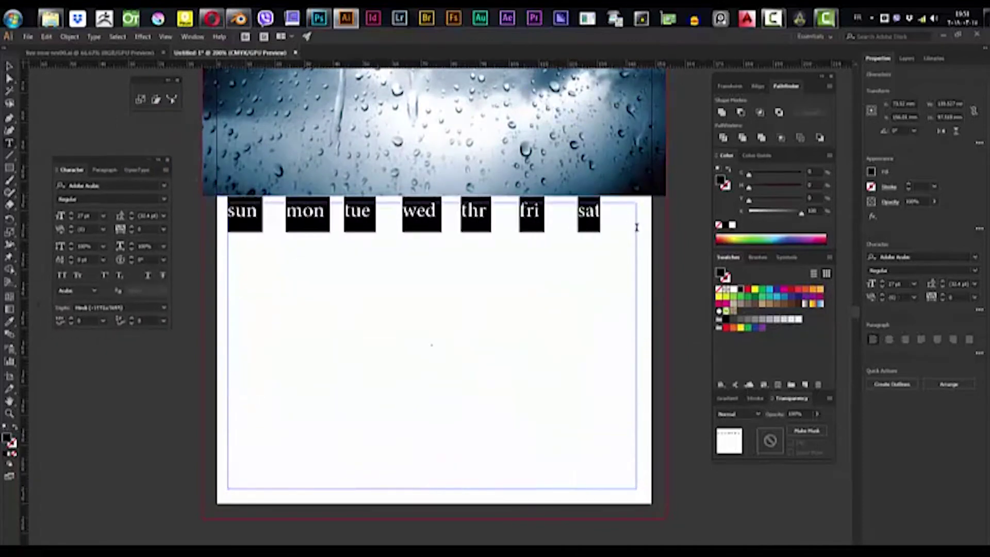
left_click(166, 170)
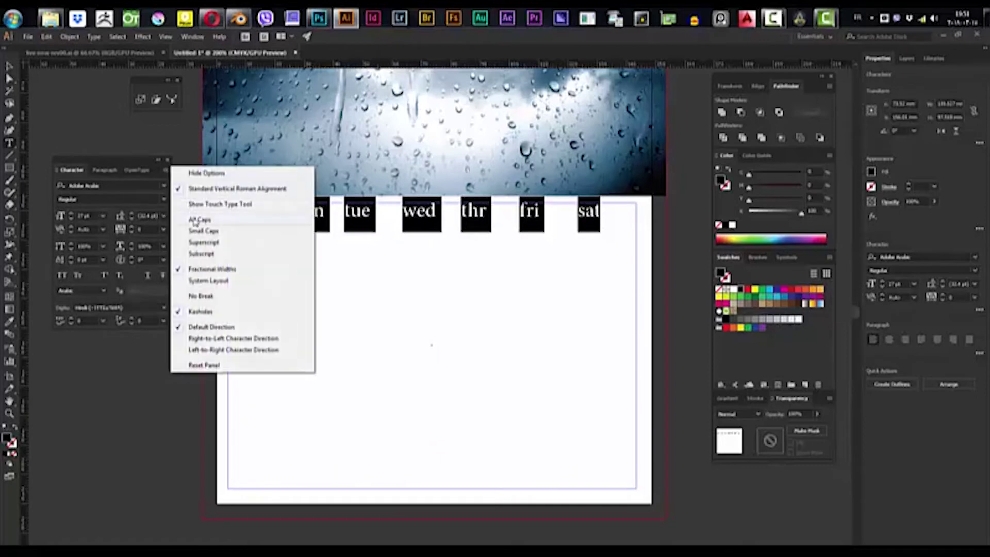
left_click(194, 221)
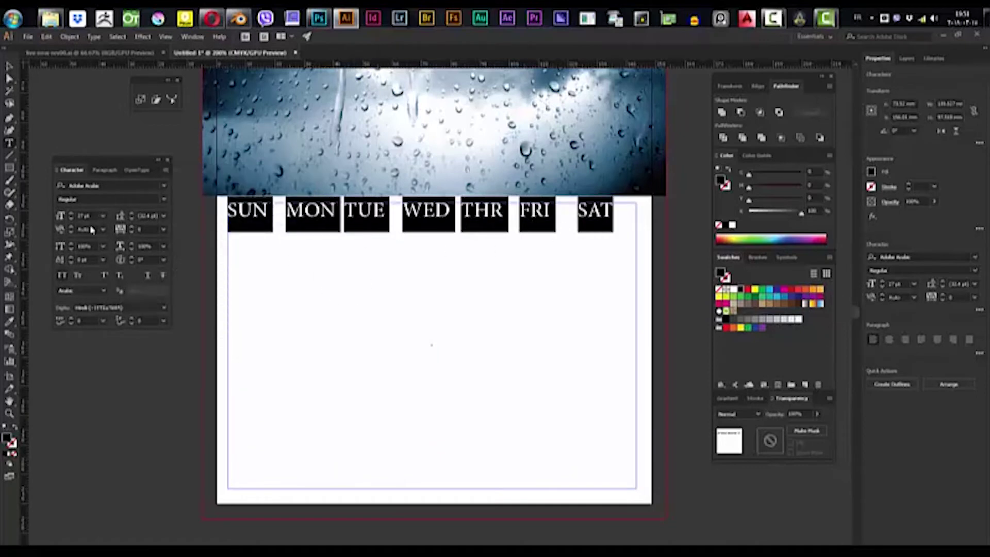
- Search the fonts for "com" and try Comic Sans MS on the weekday names
left_click(115, 186)
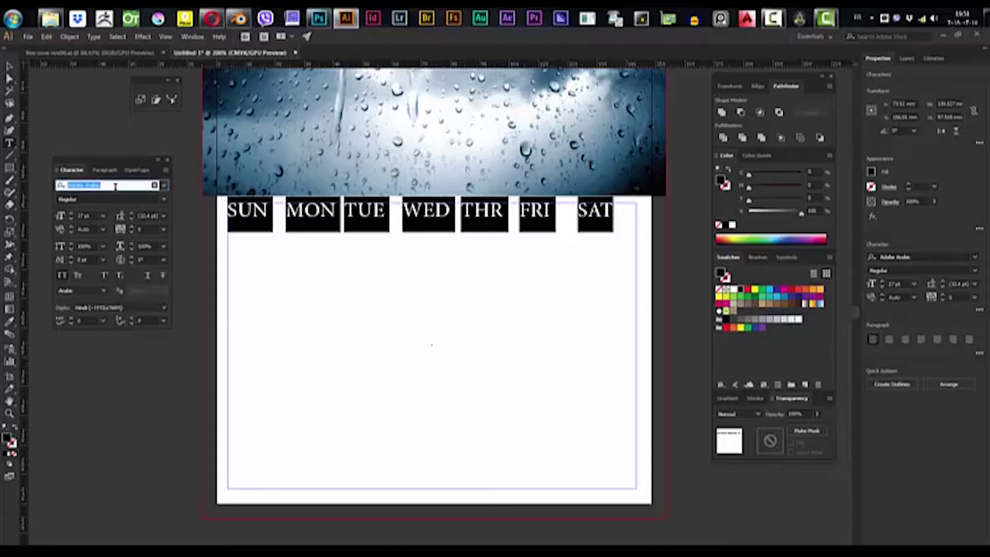
type("comp")
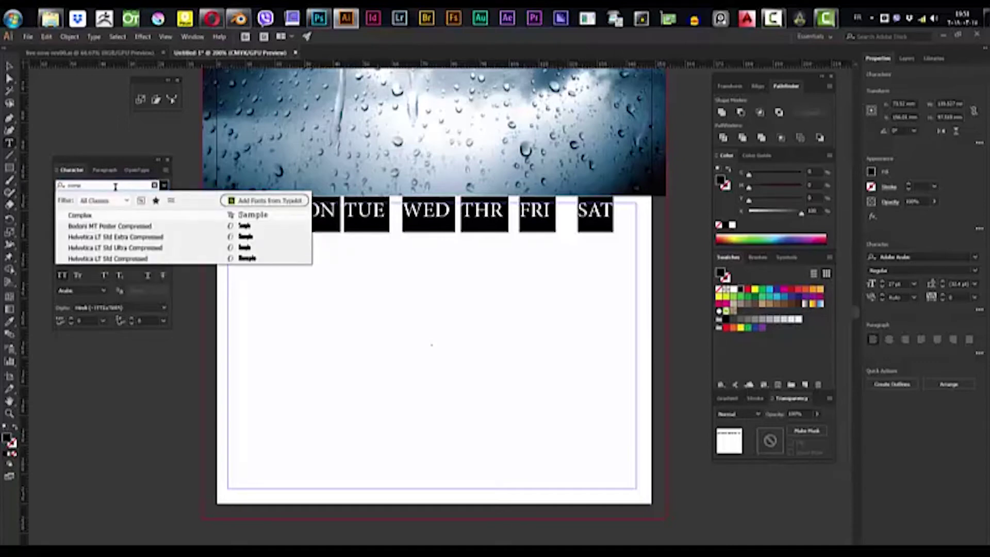
key("BackSpace")
key("BackSpace")
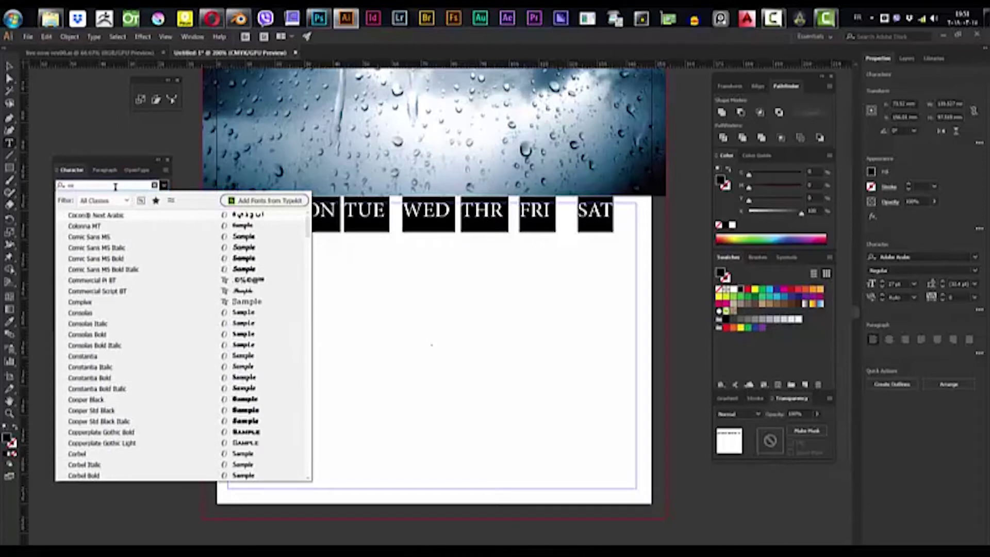
type("d")
key("BackSpace")
key("BackSpace")
key("BackSpace")
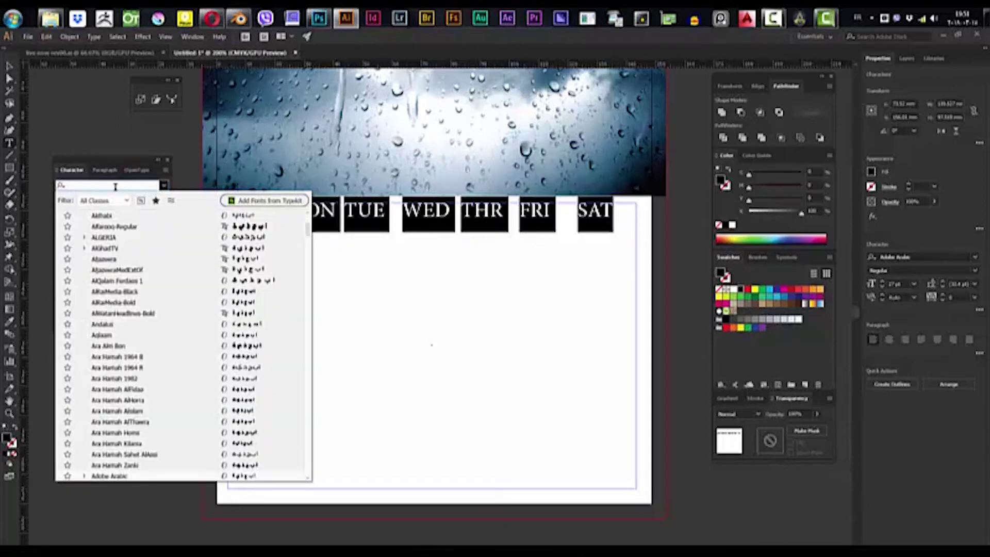
type("com")
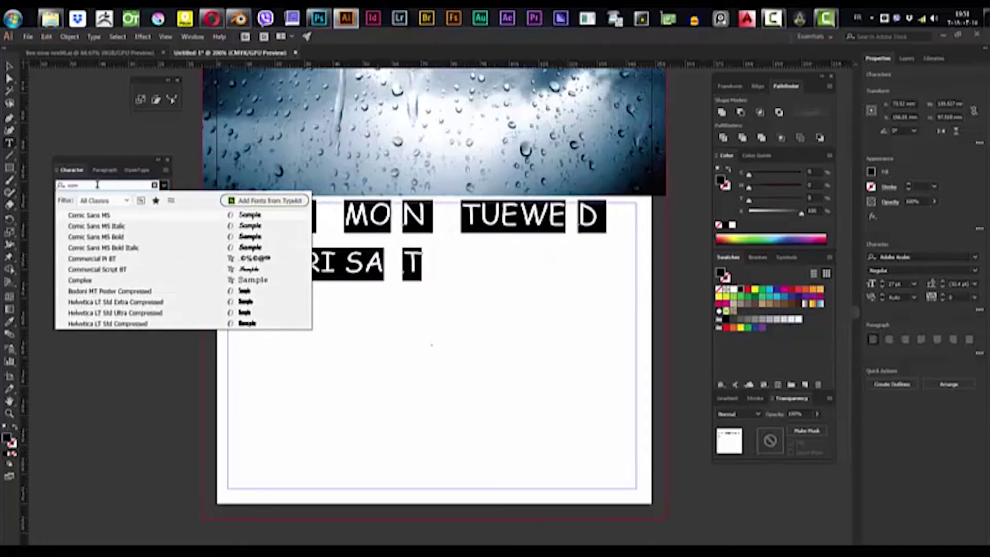
key("BackSpace")
type("i")
key("BackSpace")
key("BackSpace")
key("BackSpace")
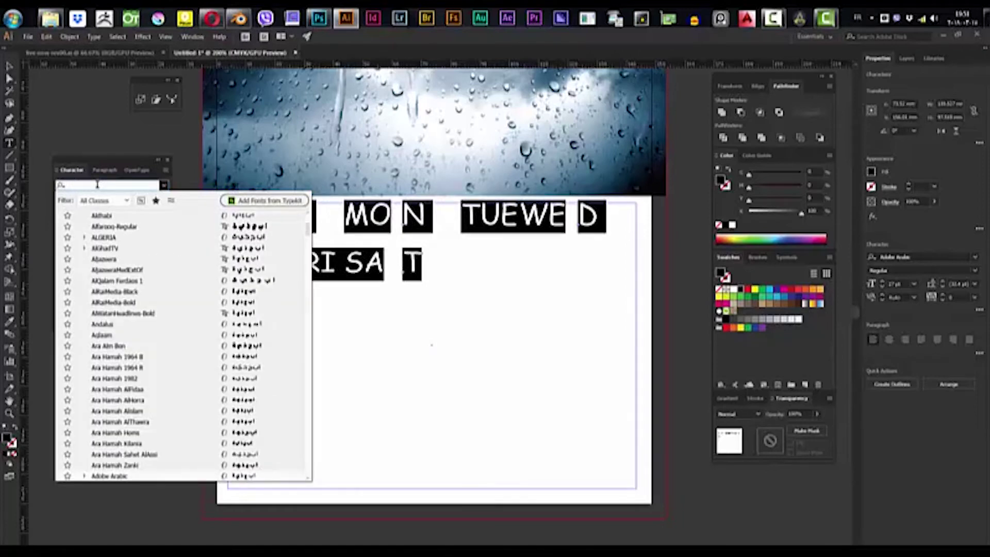
- Search the fonts for "met", compare the Metropolis styles and set the weekday names in Metropolis Medium
type("met")
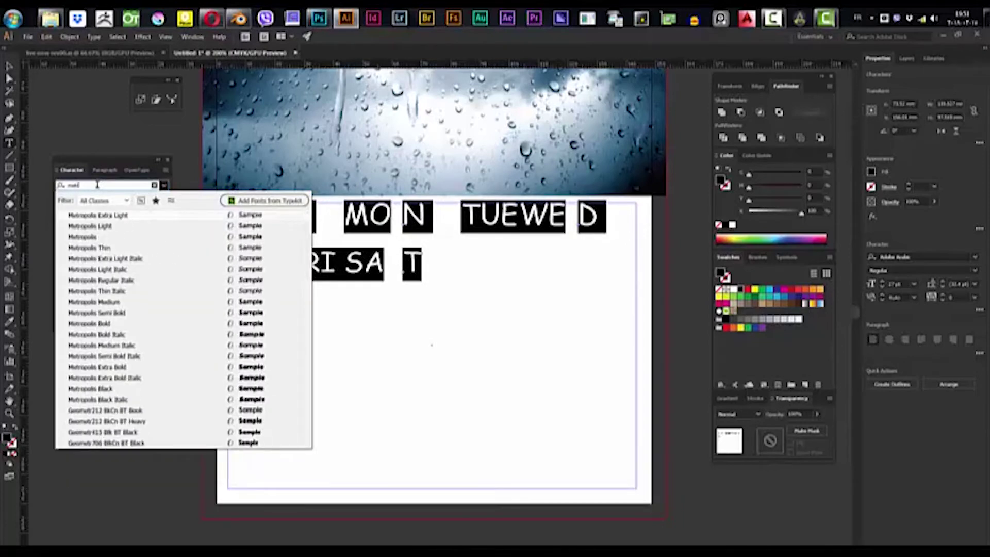
key("Down")
key("Down")
key("Down")
key("Down")
key("Down")
key("Down")
key("Down")
key("Down")
key("Down")
key("Down")
key("Down")
key("Down")
key("Down")
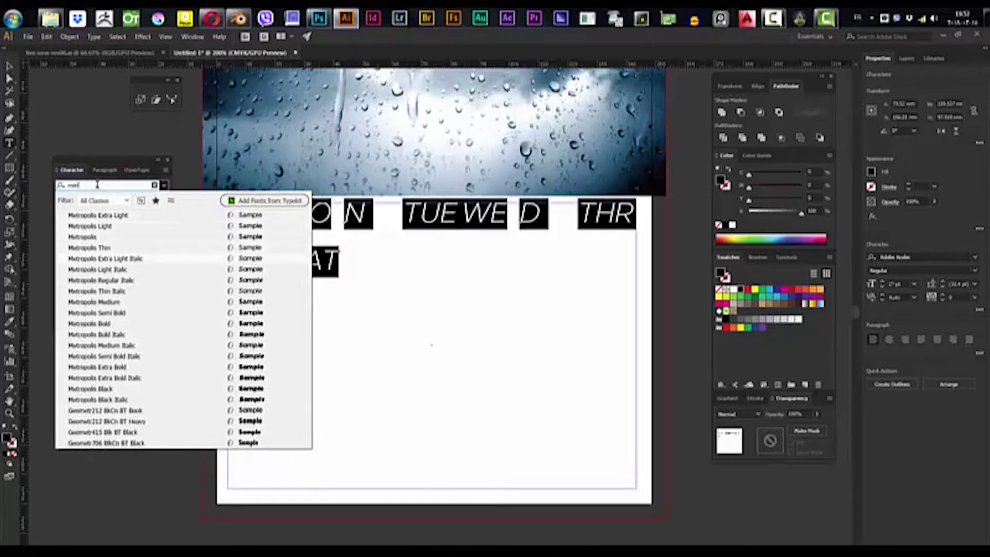
key("Down")
key("Down")
key("Down")
key("Down")
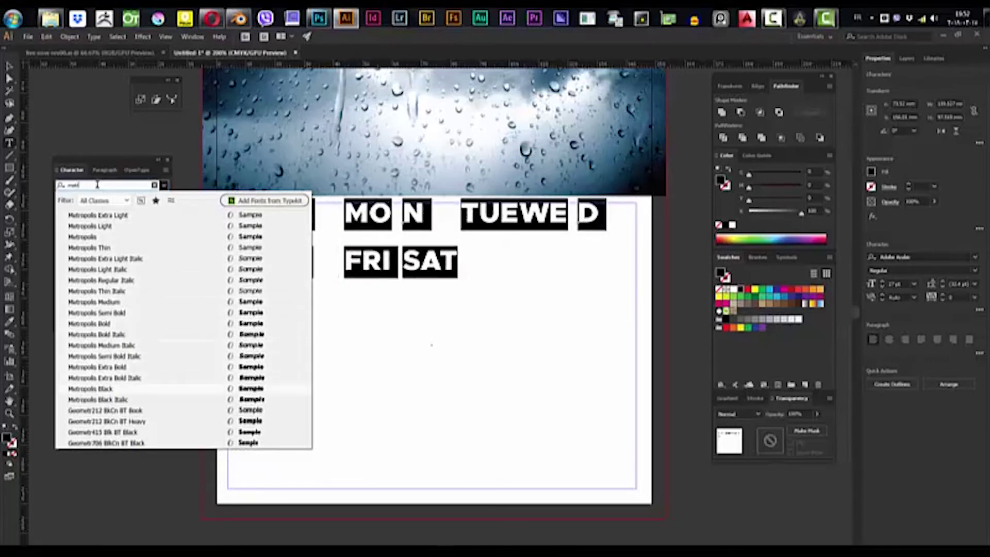
key("Up")
key("Up")
key("Up")
key("Up")
key("Up")
key("Up")
key("Up")
key("Up")
key("Up")
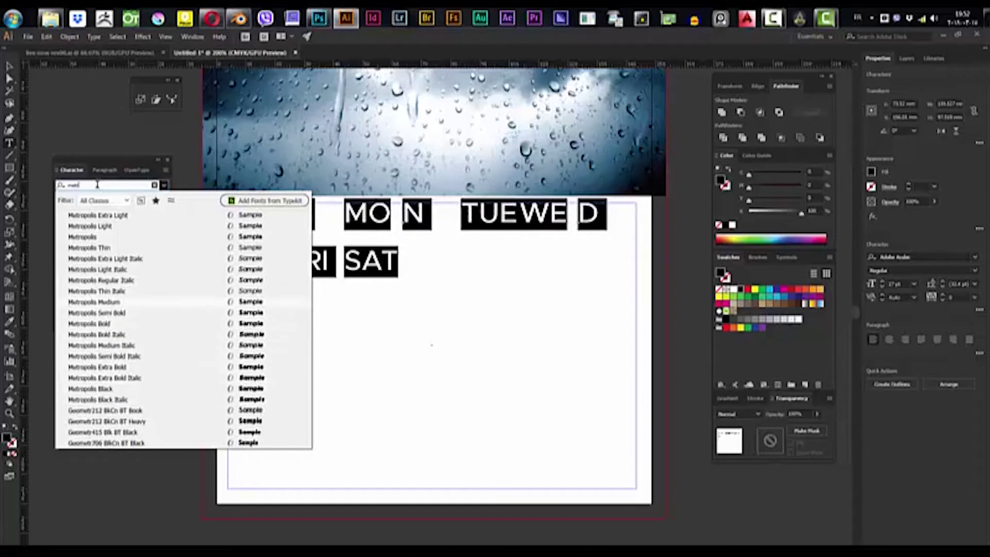
key("Return")
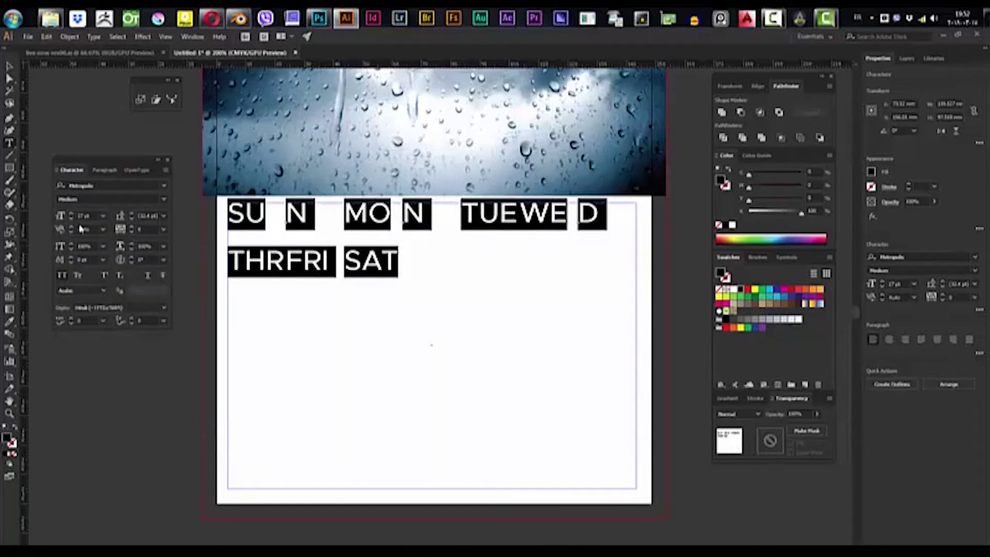
- Reduce the weekday names' font size to 20 pt
left_click(77, 216)
key("Down")
key("Down")
key("Down")
key("Down")
key("Up")
key("Up")
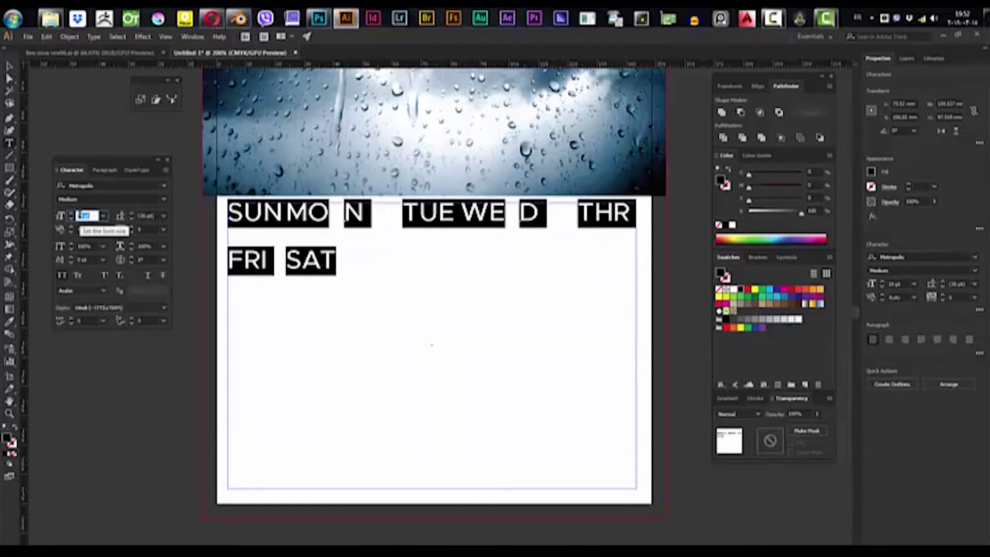
key("Down")
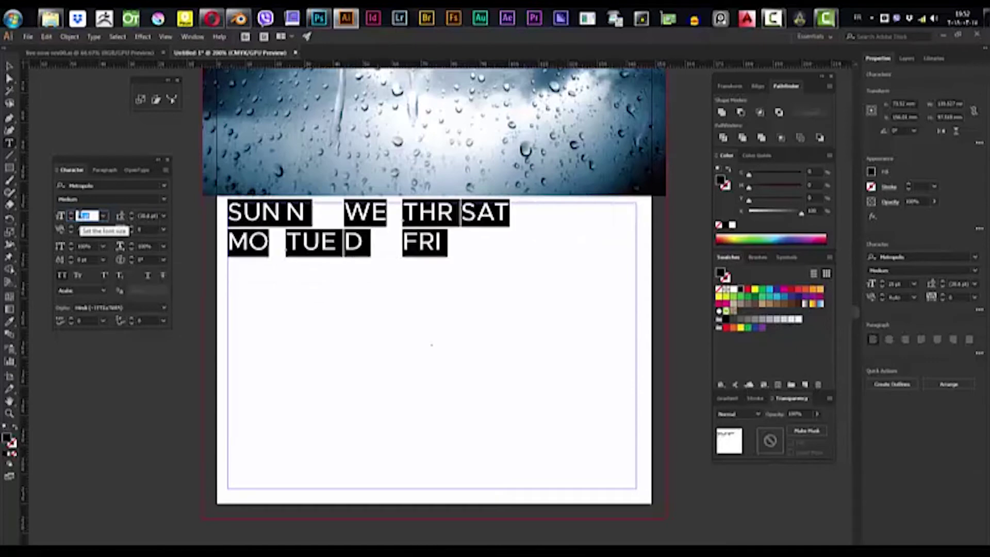
key("Down")
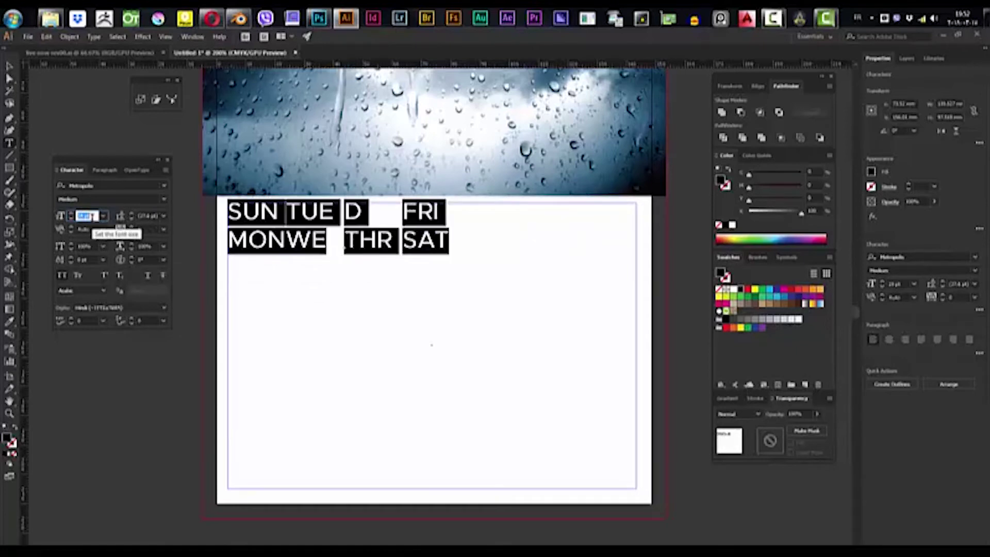
key("Down")
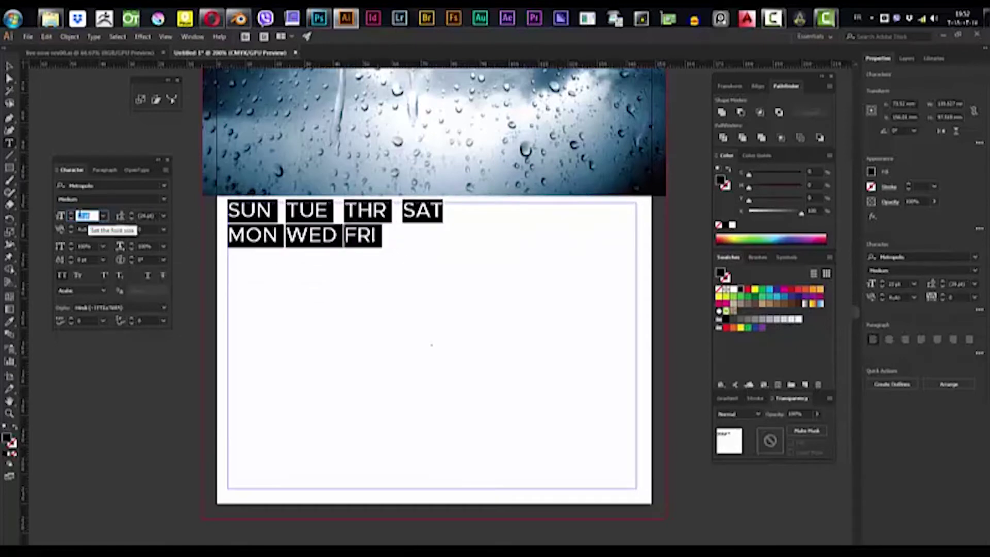
- Increase the weekday names' leading to 34 pt and place the text cursor after SAT
left_click(141, 213)
key("Up")
key("Up")
key("Up")
key("Up")
key("Up")
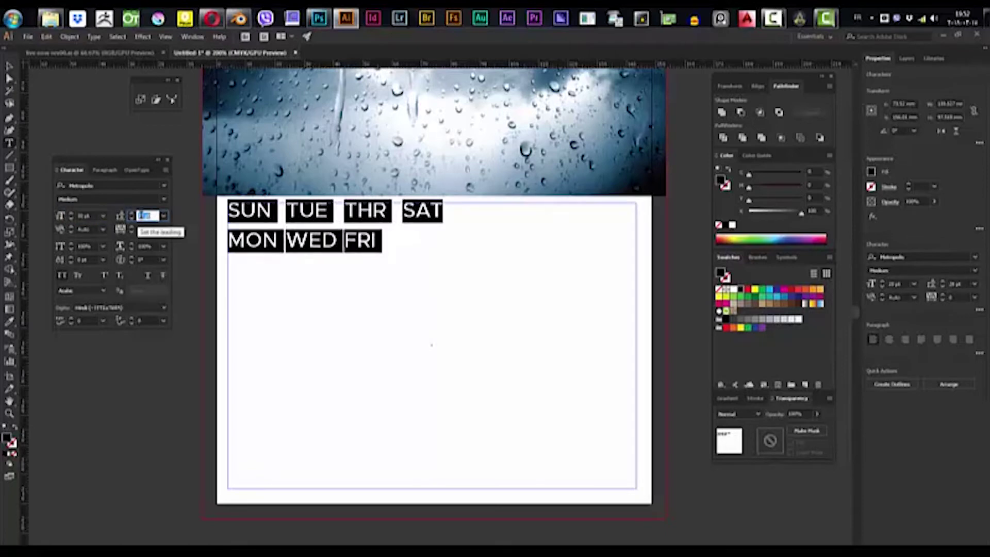
key("Up")
key("Up")
key("Up")
key("Up")
key("Up")
key("Up")
key("Up")
left_click(131, 220)
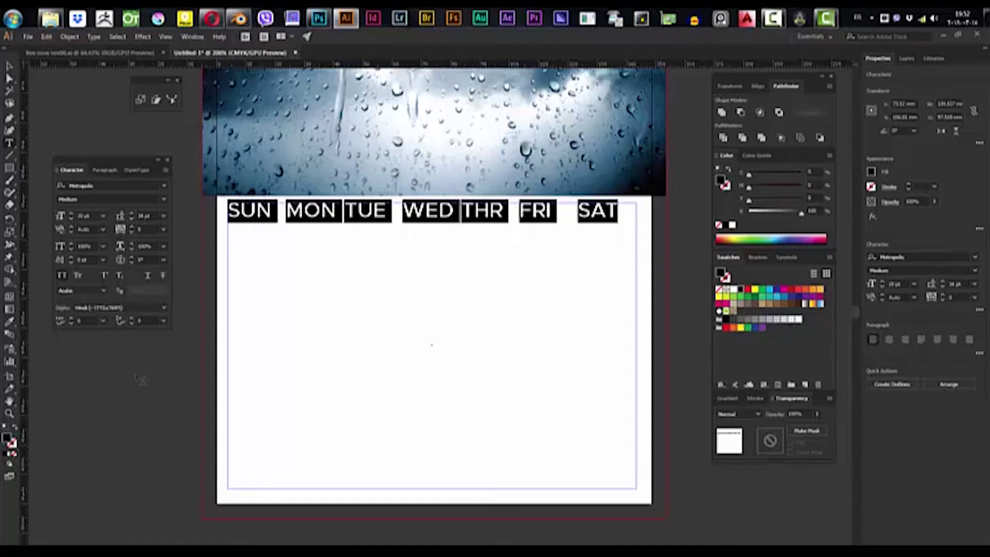
left_click(619, 209)
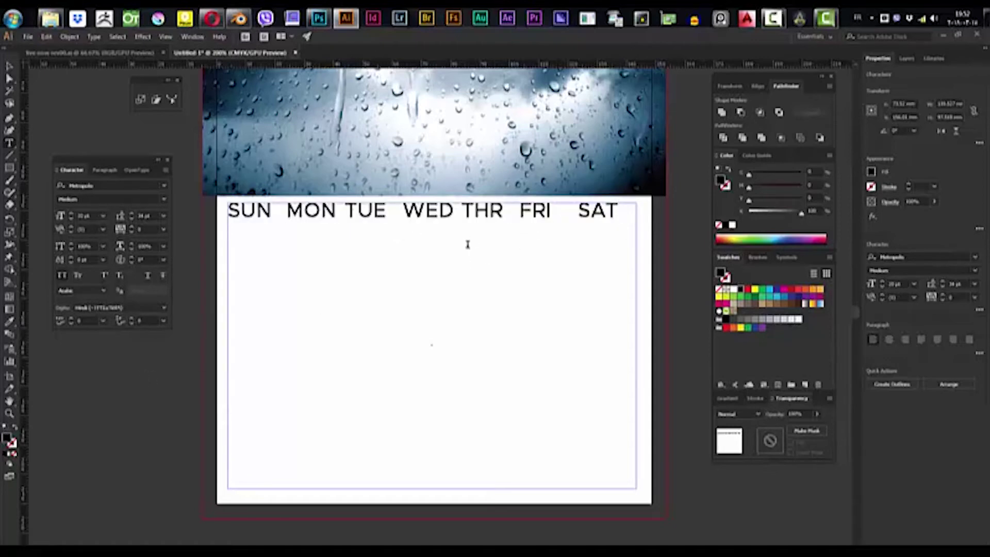
- Add a first date row below the weekday names, placing 1 to 6 in the MON to SAT columns
key("Return")
key("Tab")
type("1")
key("Tab")
type("2")
key("Tab")
type("3")
key("Tab")
type("4")
key("Tab")
type("5")
key("Tab")
type("6")
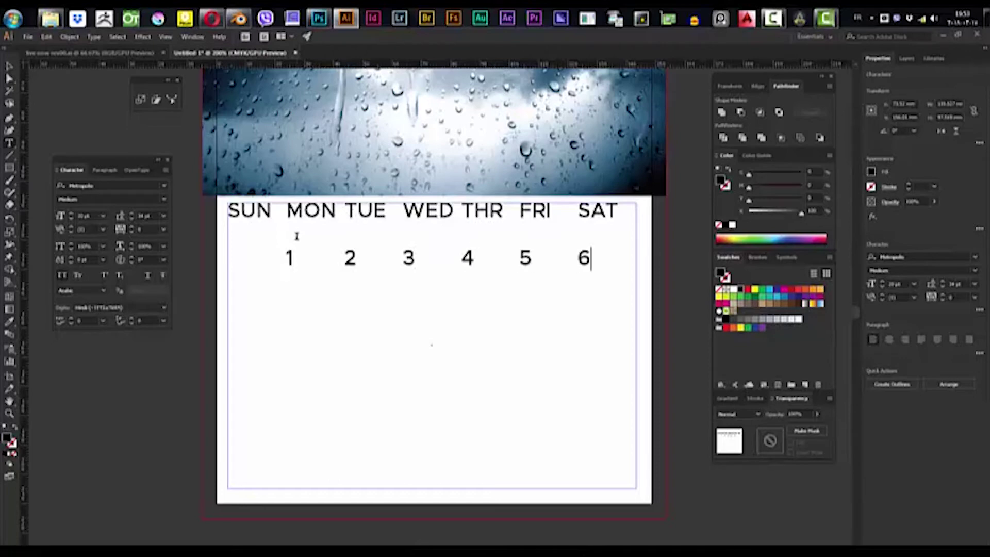
- Add the second date row with 7 to 13 in the SUN to SAT columns
key("Return")
type("8")
key("BackSpace")
type("7")
key("Tab")
type("8")
key("Tab")
type("1")
key("BackSpace")
type("9")
key("Tab")
type("10")
key("Tab")
type("11")
key("Tab")
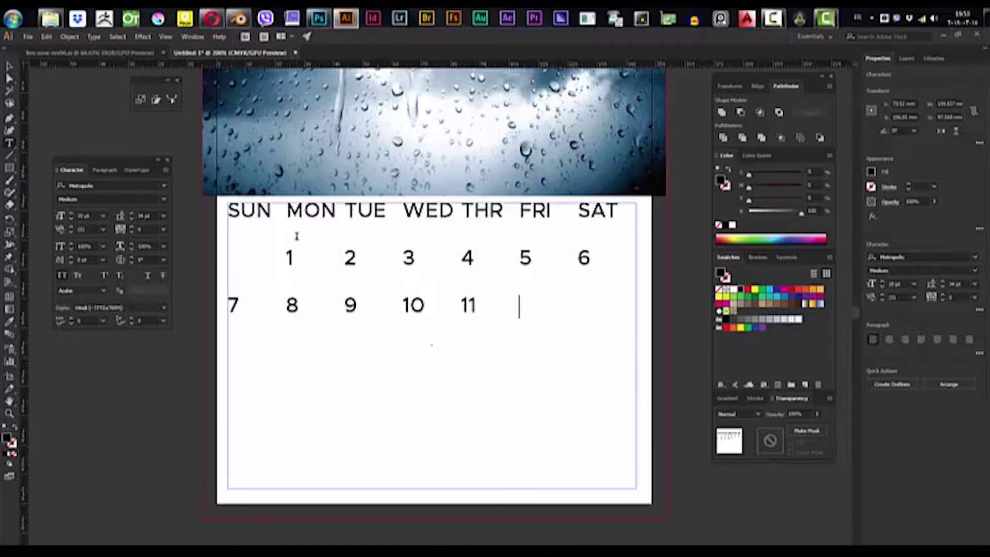
type("12")
key("Tab")
type("13")
- Add the third date row with 14 to 20 in the SUN to SAT columns
key("Return")
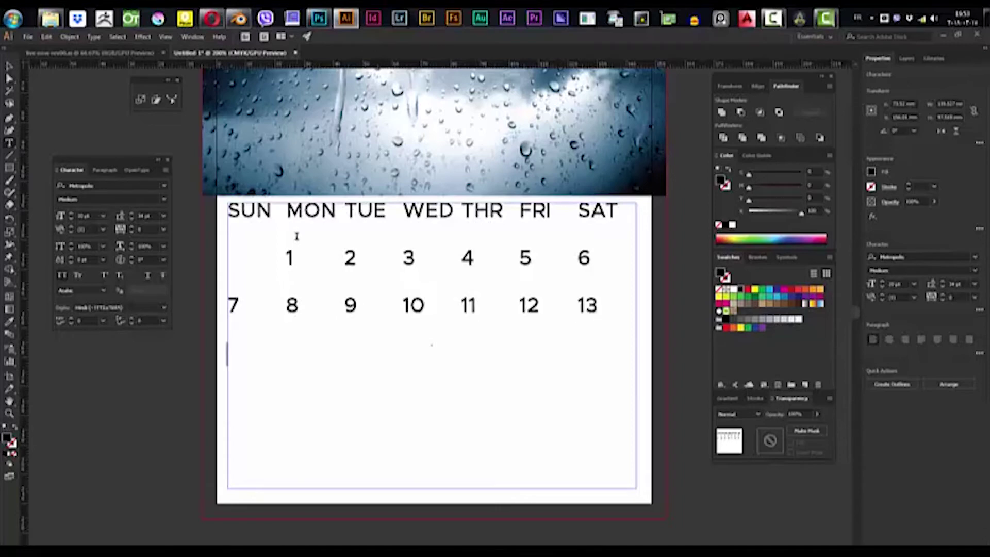
type("14")
key("Tab")
type("15")
key("Tab")
type("16")
key("Tab")
type("1")
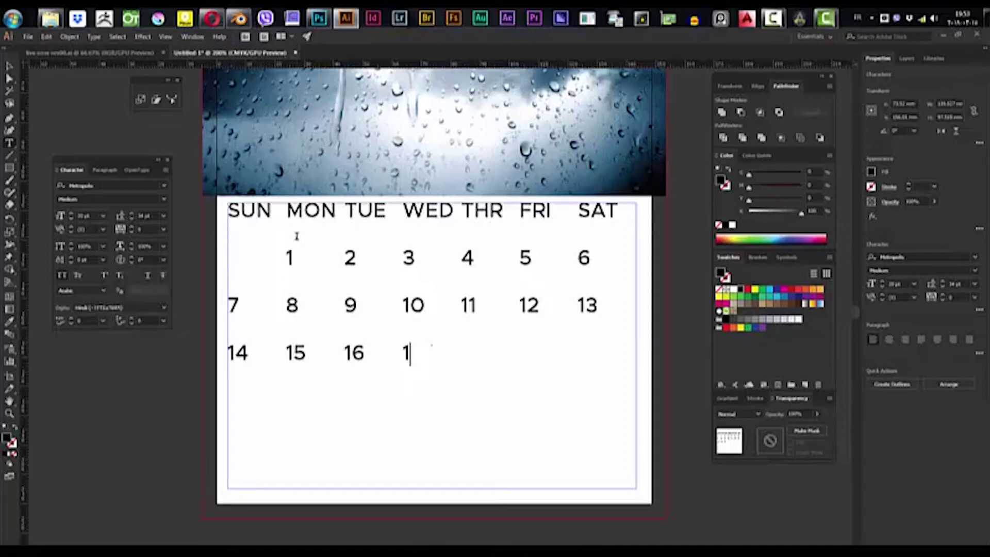
type("7")
key("Tab")
type("18")
key("Tab")
type("19")
key("Tab")
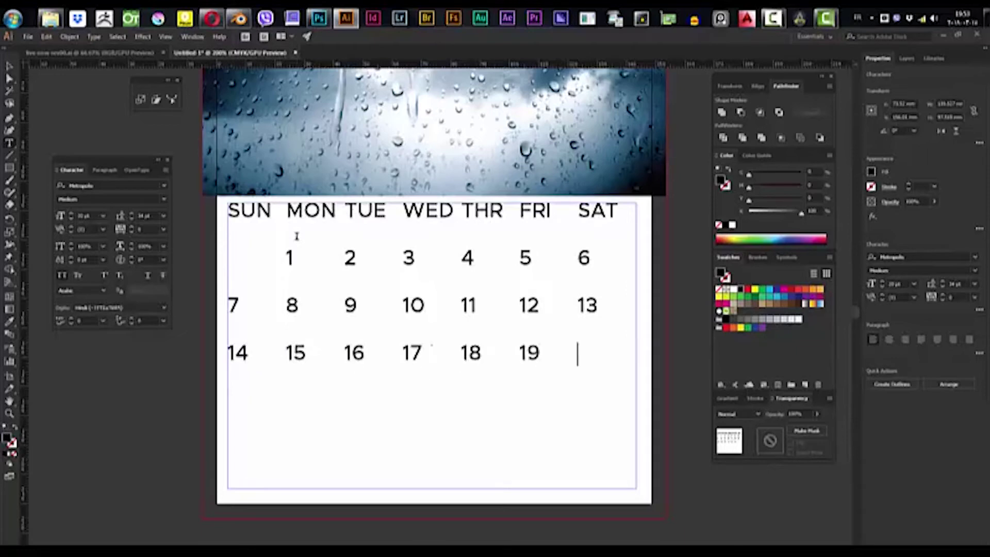
type("20")
- Add the fourth date row with 21 to 27 in the SUN to SAT columns
key("Return")
type("21")
key("Tab")
type("22")
key("Tab")
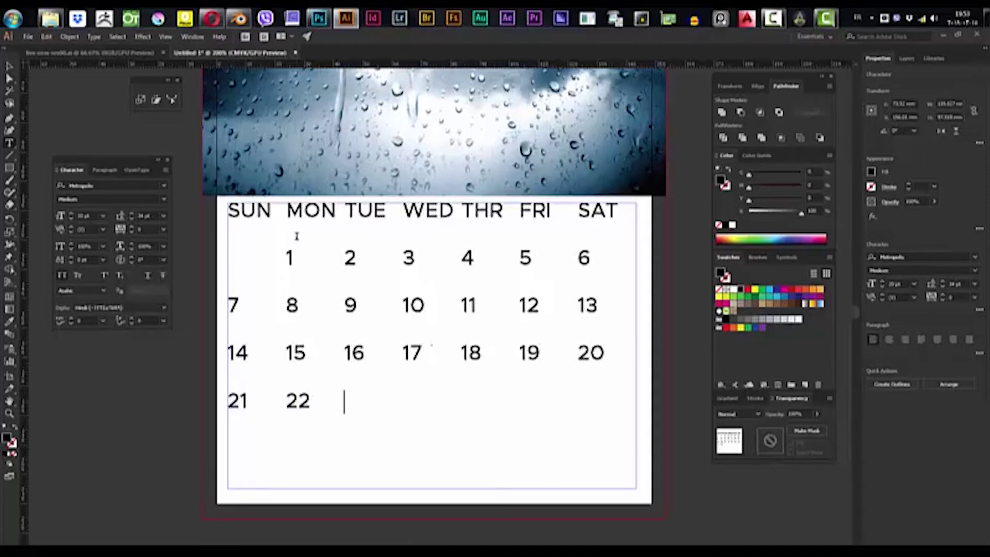
type("23")
key("Tab")
type("24")
key("Tab")
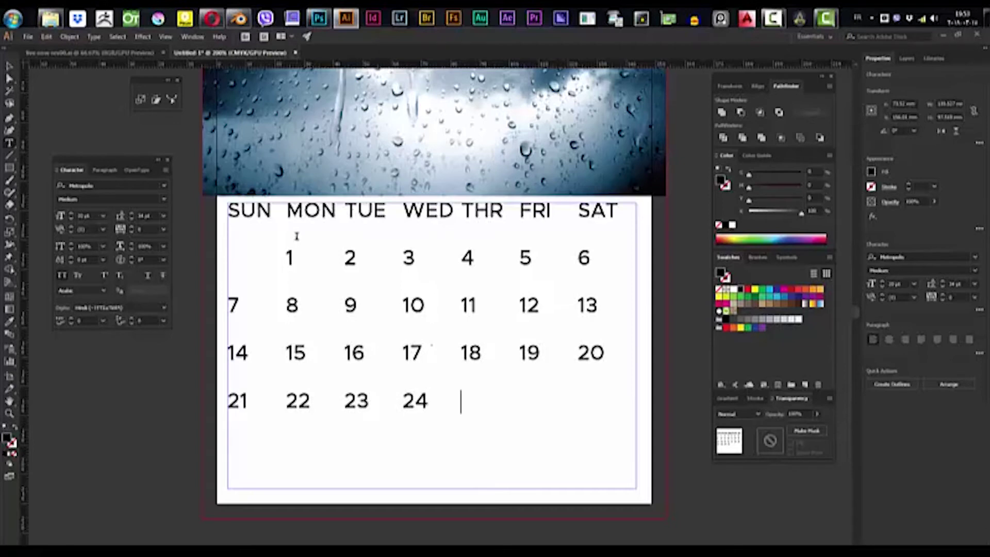
type("25")
key("Tab")
type("26")
key("Tab")
type("27")
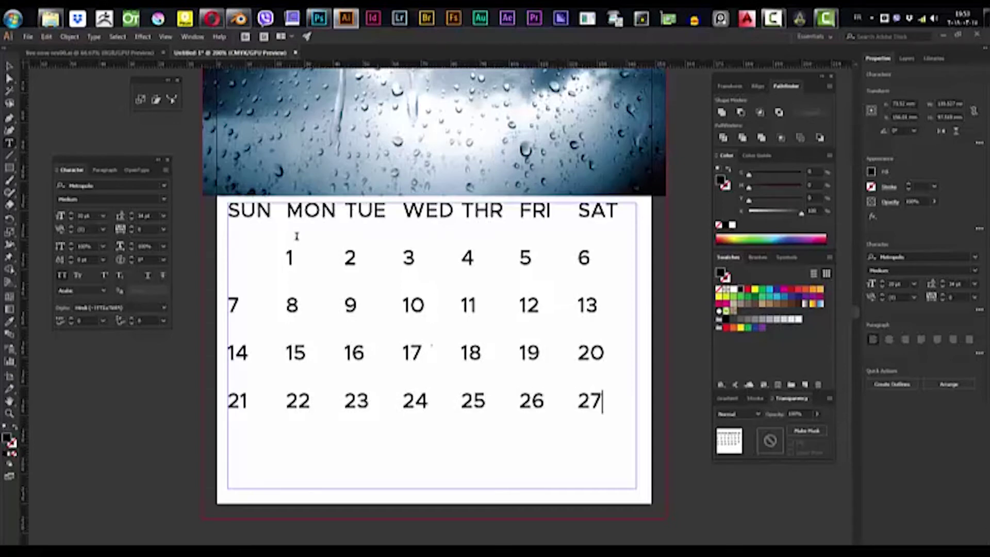
- Add the last date row with 28 to 31 in the SUN to WED columns and finish the text editing
key("Return")
type("28")
key("Tab")
type("29")
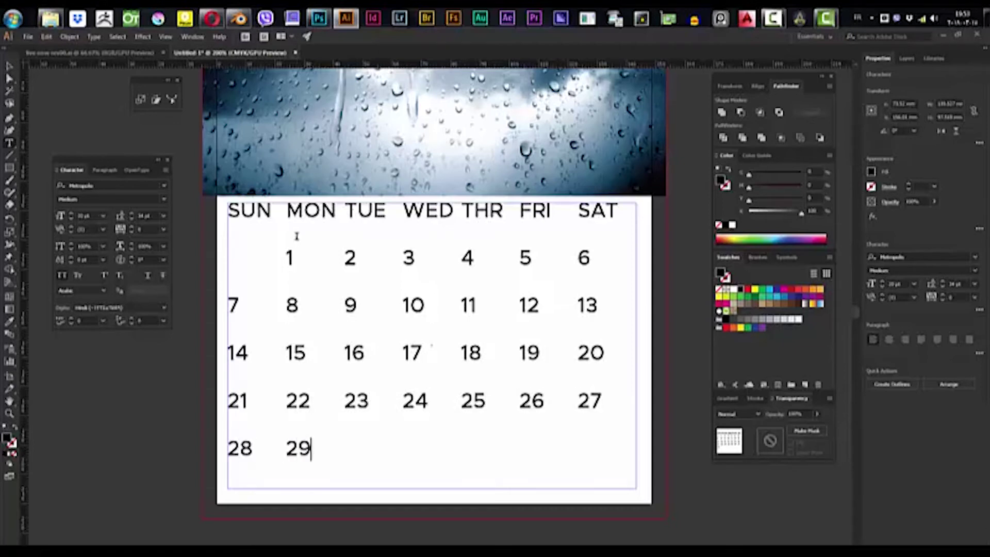
key("Tab")
type("30")
key("Tab")
type("31")
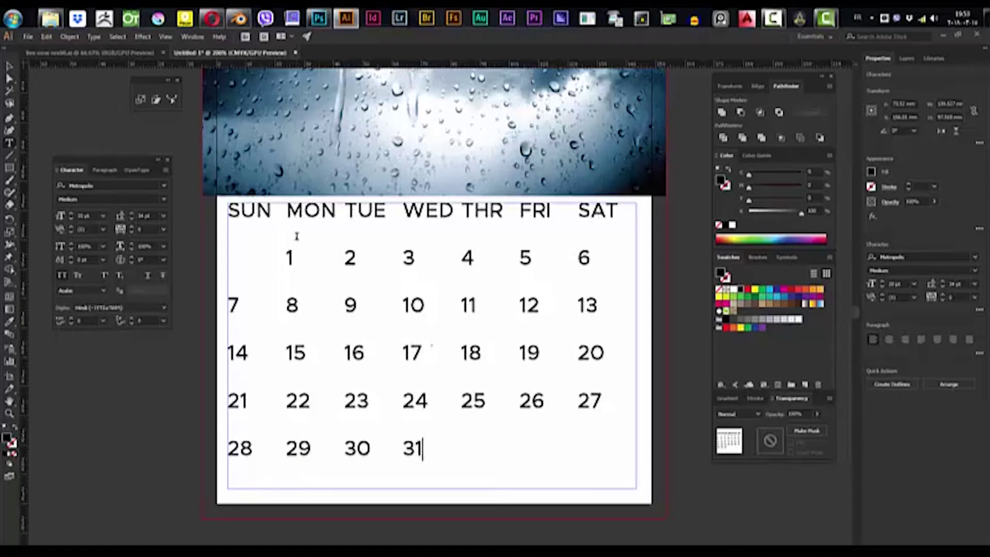
key("Escape")
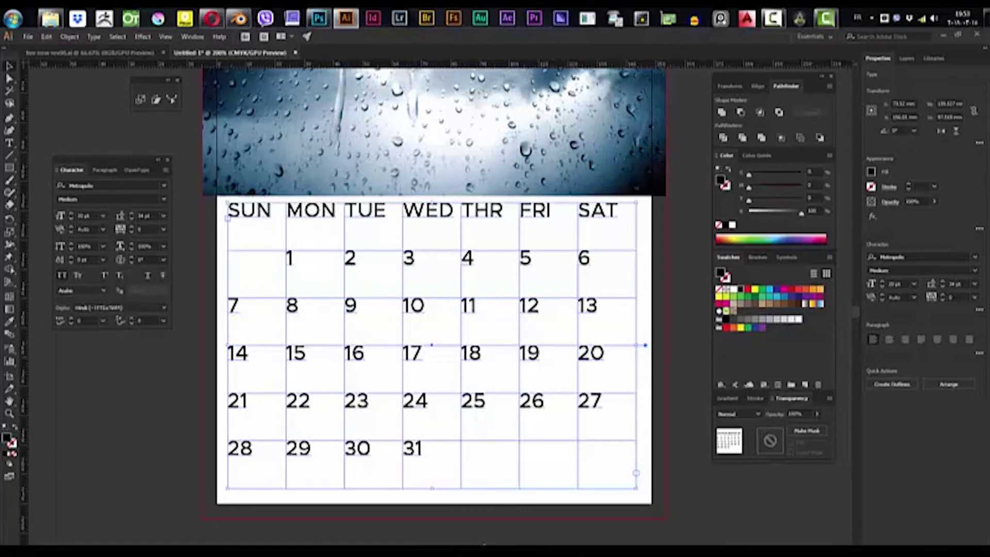
left_click(526, 480)
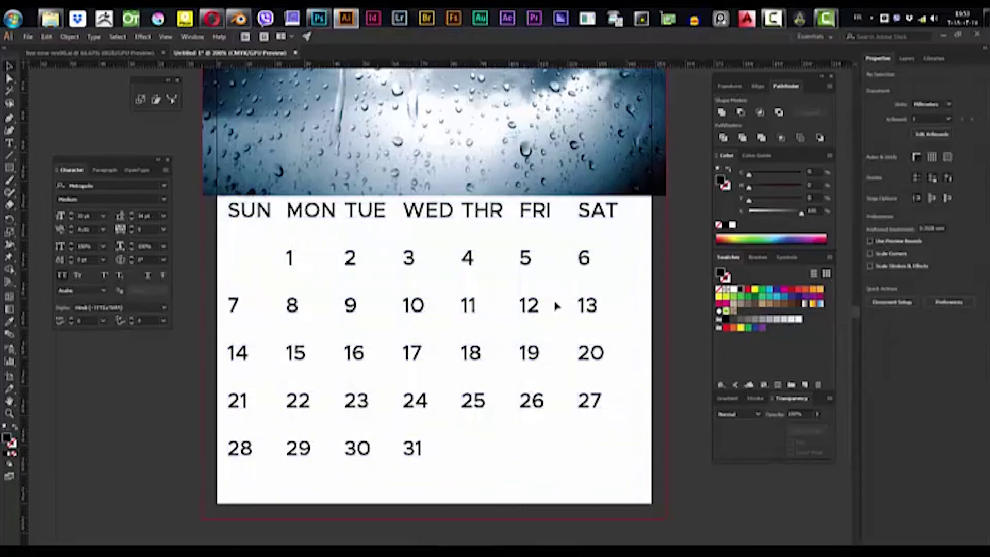
- Select all weekday names and dates in the grid and center-align them in their cells
left_click(415, 265)
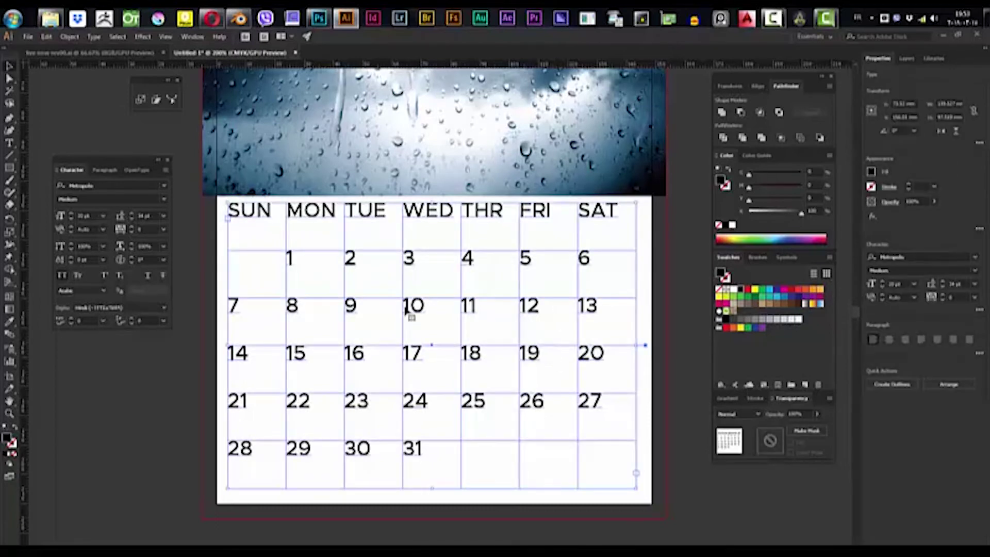
left_click(286, 258)
left_click(290, 262)
double_click(290, 262)
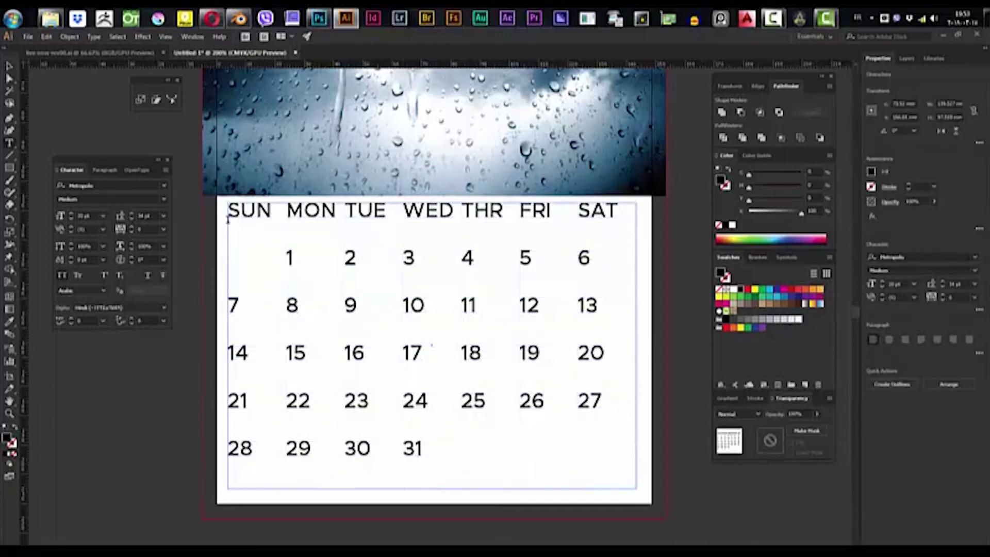
left_click_drag(232, 209, 571, 470)
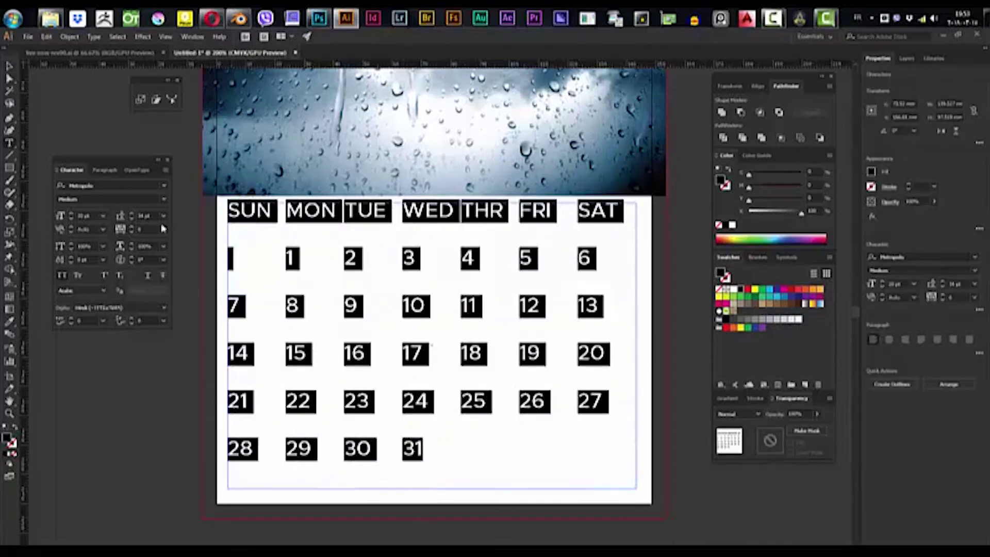
left_click(104, 171)
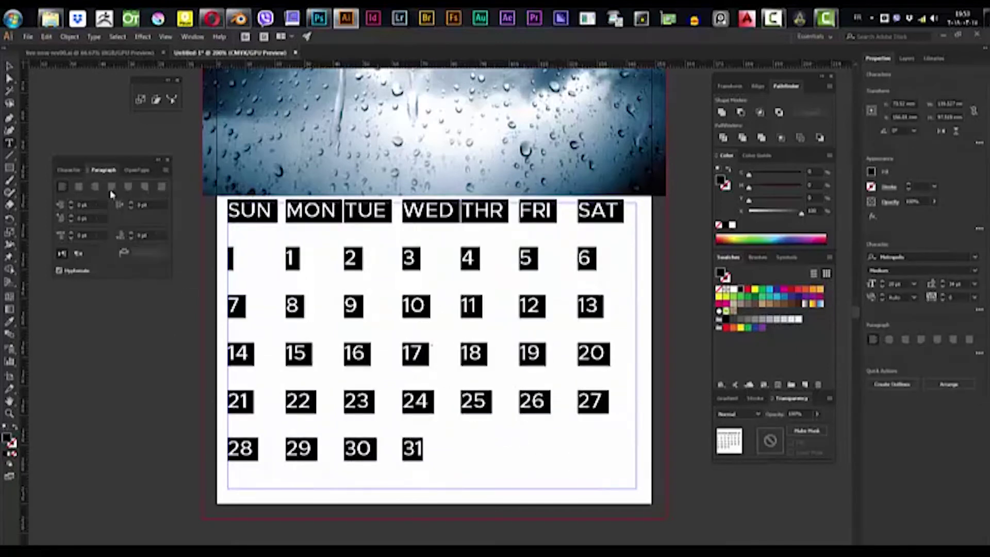
left_click(80, 189)
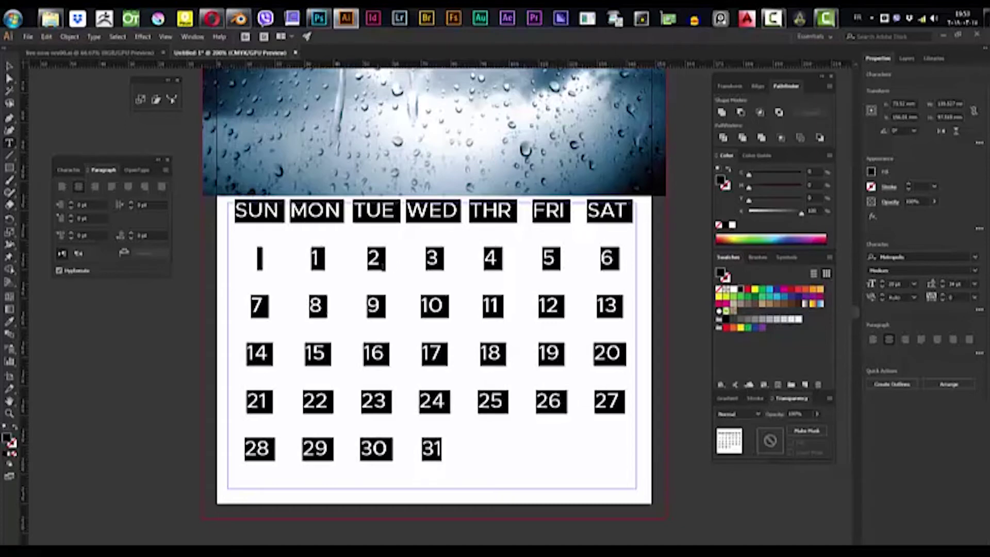
key("Escape")
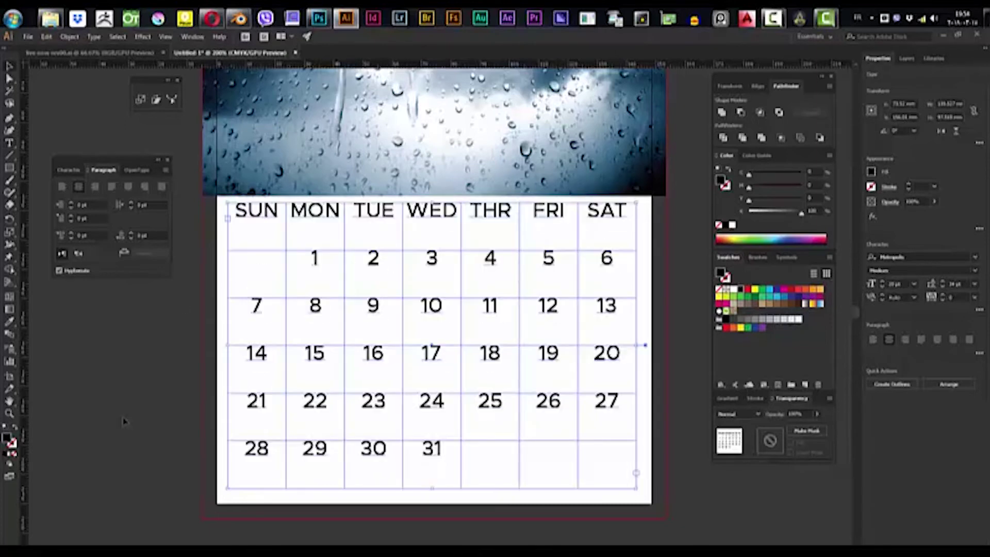
left_click(124, 421)
- Nudge the whole calendar text grid down slightly, away from the rain photo
scroll(358, 309, "down", 4)
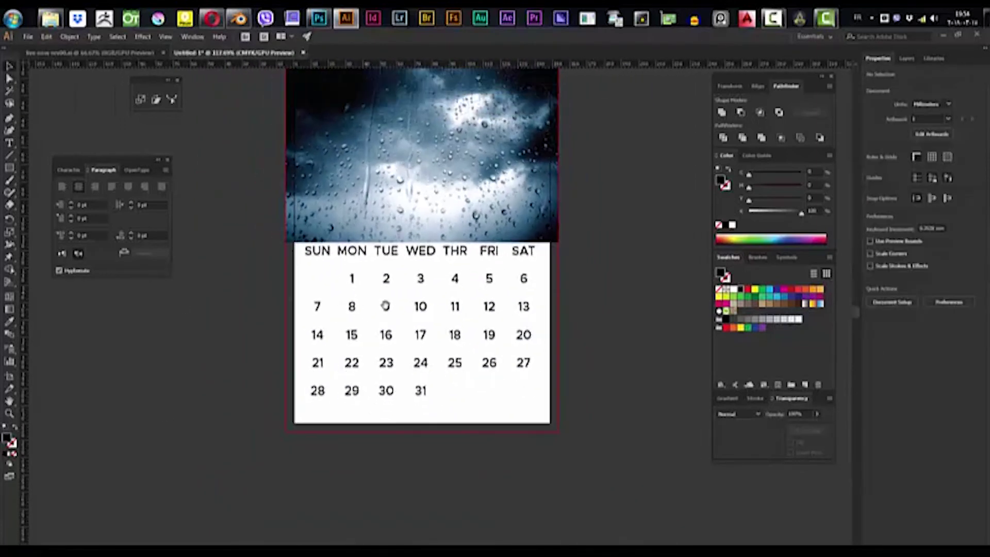
scroll(361, 316, "up", 1)
left_click(375, 283)
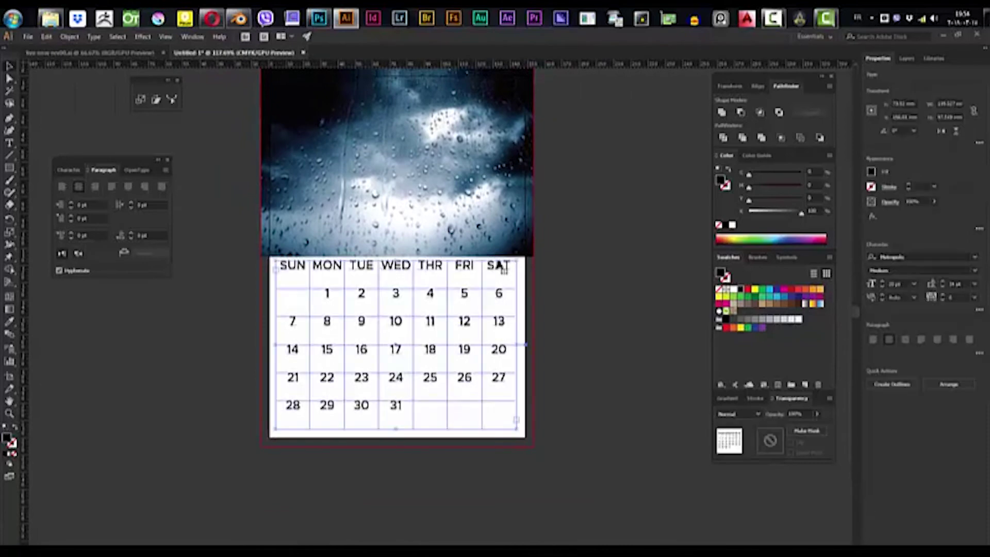
key("Down")
key("Down")
key("Down")
key("Down")
key("Down")
key("Down")
key("Down")
key("Down")
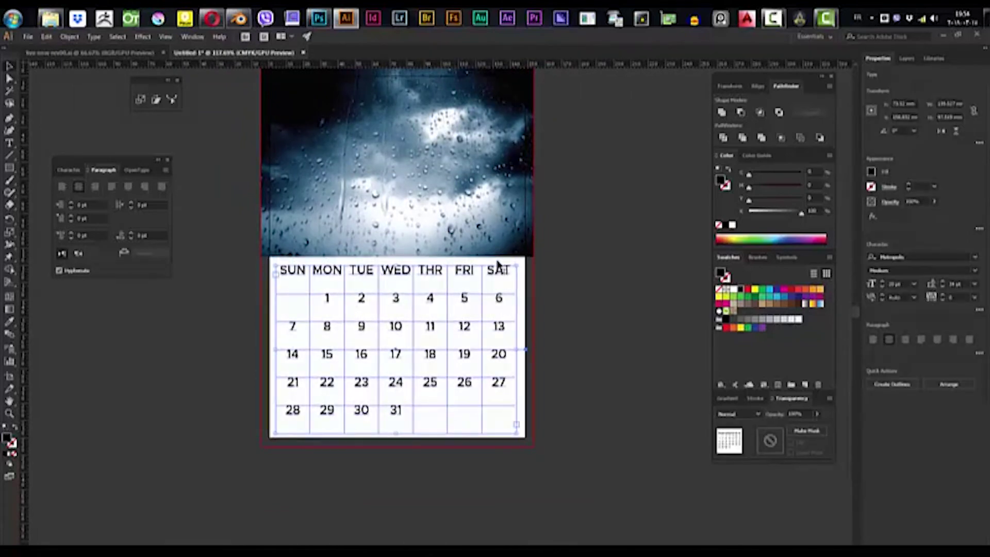
left_click(547, 385)
- Color the FRI and SAT names and all the dates in those two columns CMYK Red
scroll(513, 294, "up", 3)
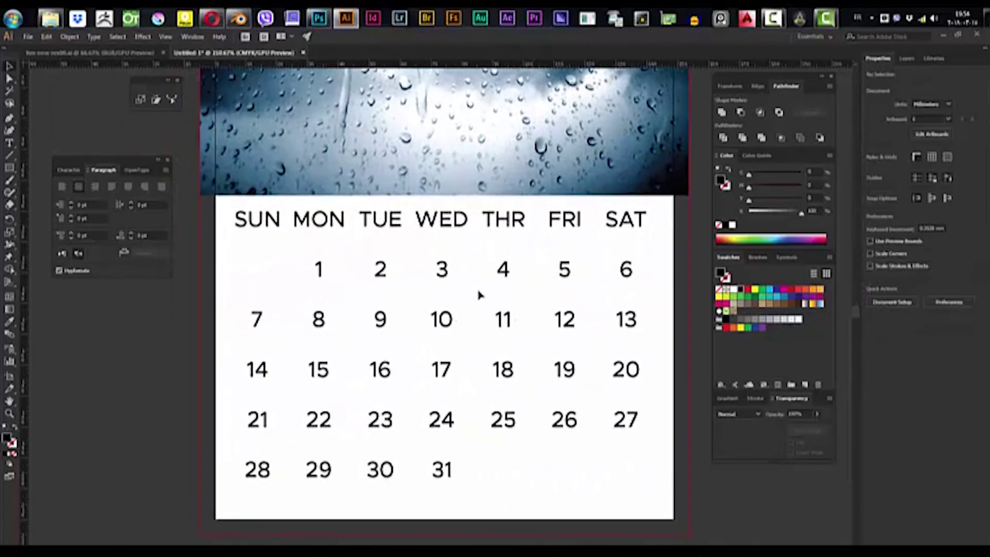
scroll(517, 274, "down", 1)
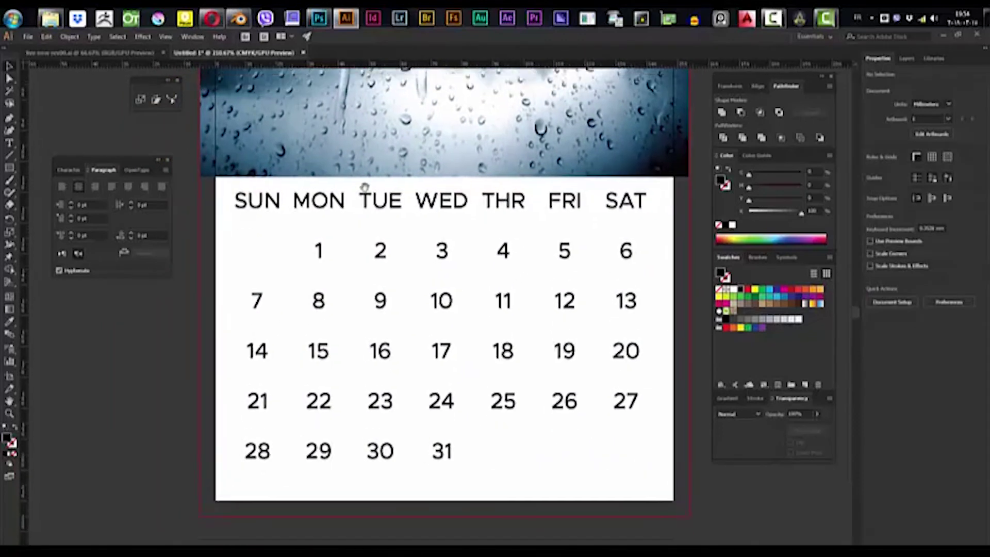
left_click(443, 204)
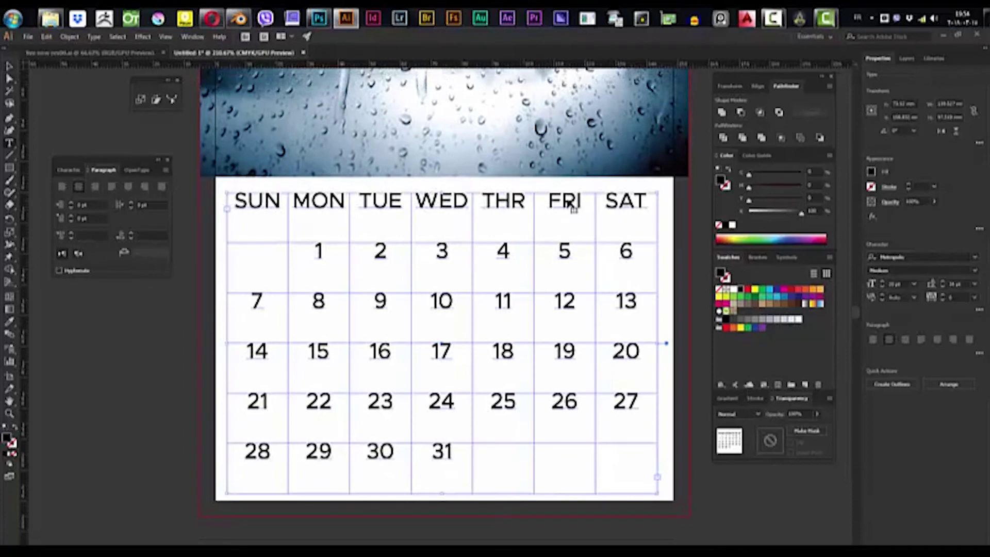
left_click_drag(548, 203, 631, 203)
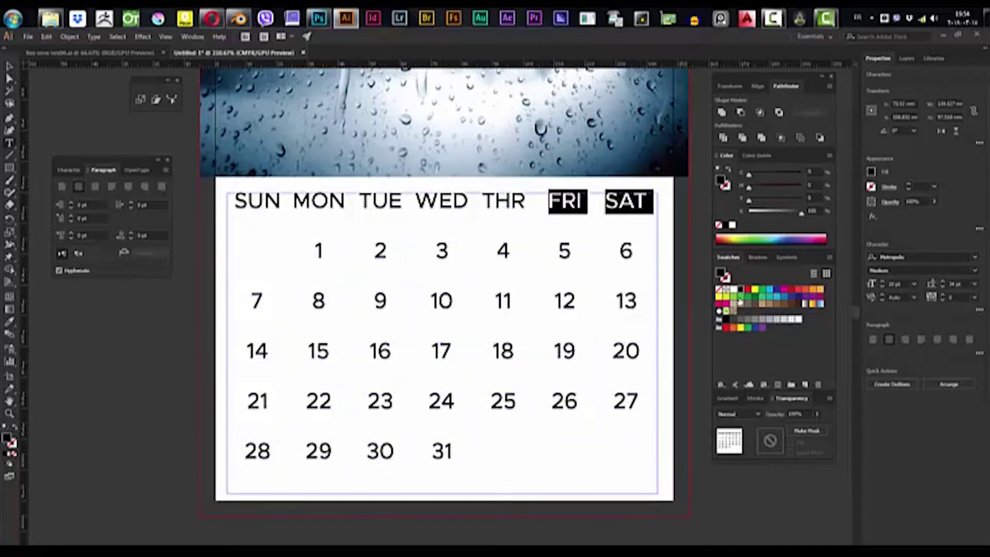
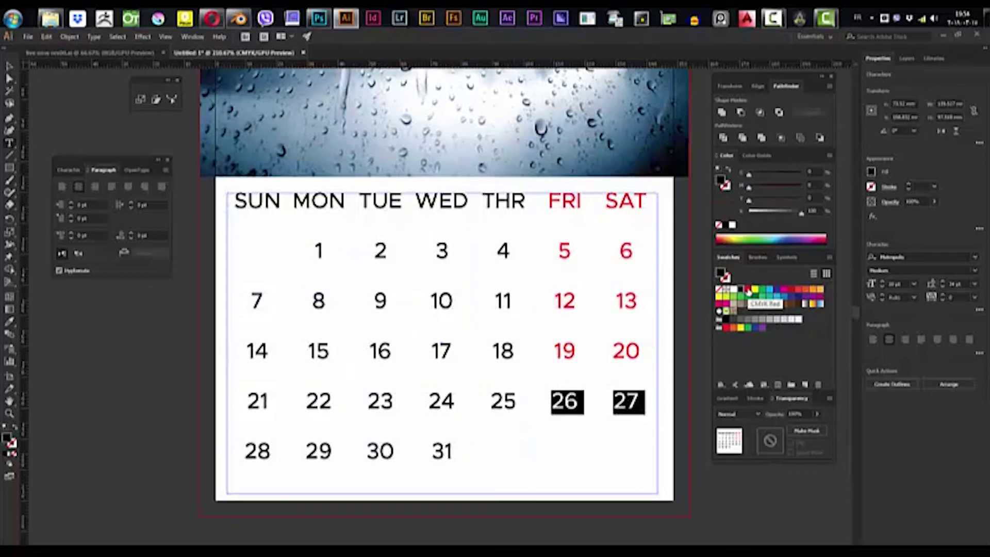
left_click(748, 292)
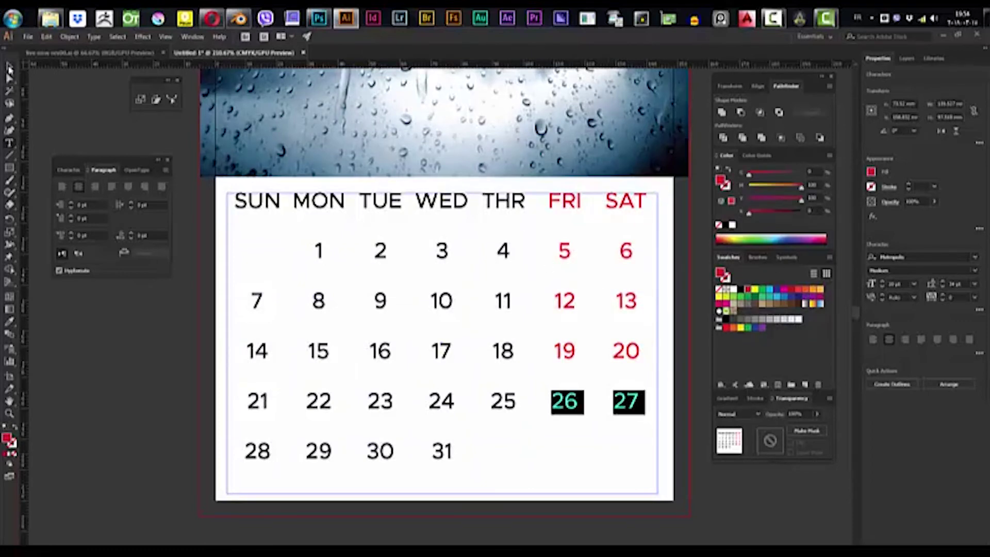
left_click(9, 68)
left_click(74, 361)
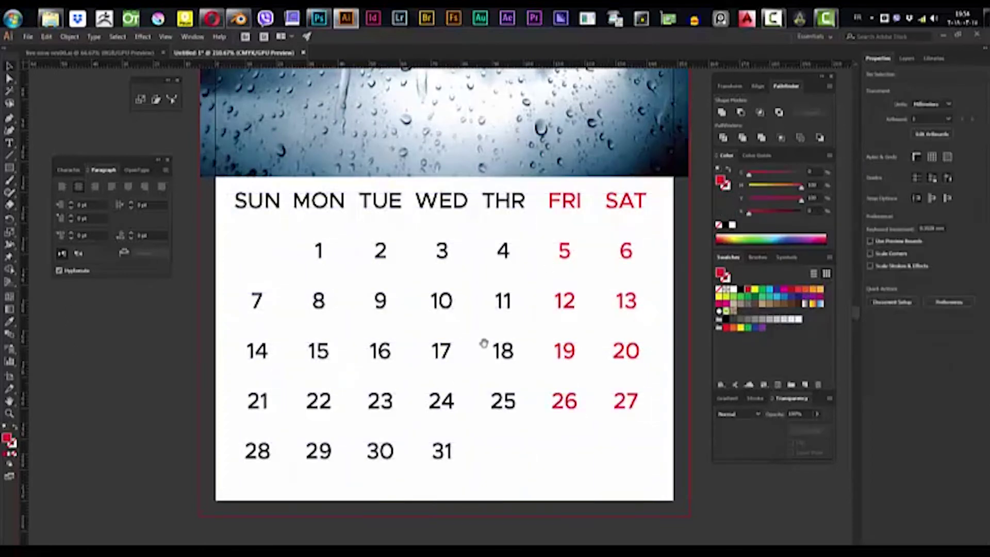
- Resize the calendar text grid to about 142 mm wide and 88 mm high, shortening it from its lower edge
key("ctrl+0")
key("ctrl+1")
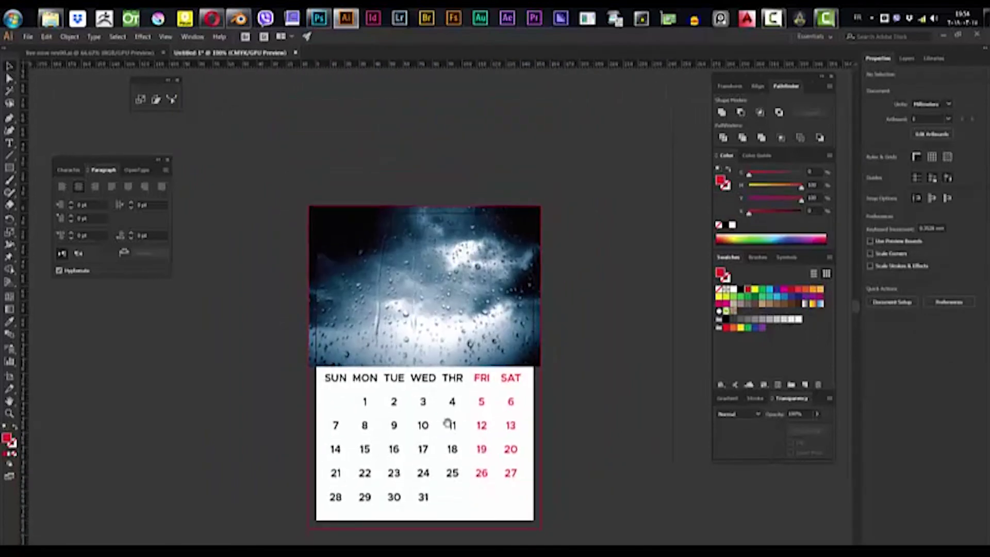
left_click(431, 371)
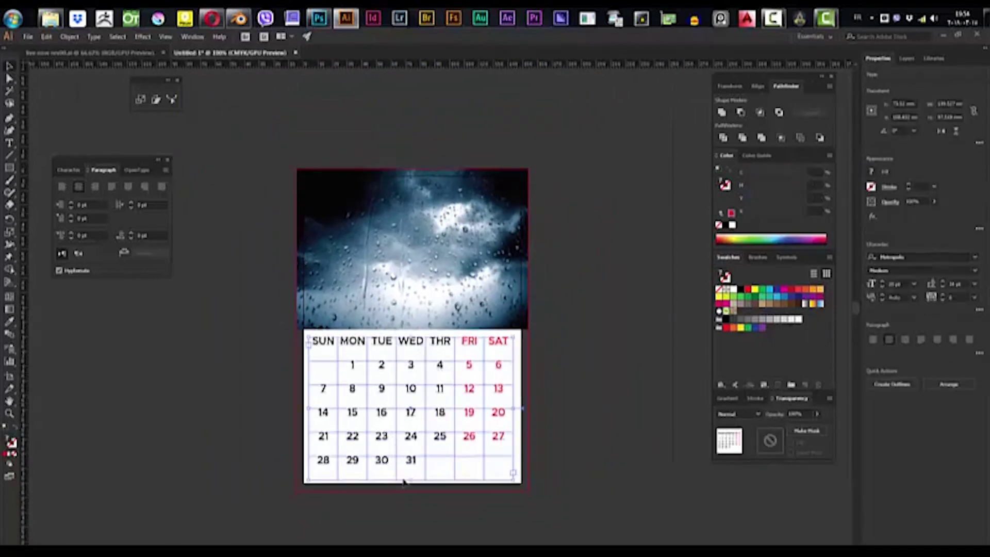
left_click_drag(414, 478, 503, 467)
left_click_drag(405, 472, 405, 465)
left_click_drag(505, 402, 518, 403)
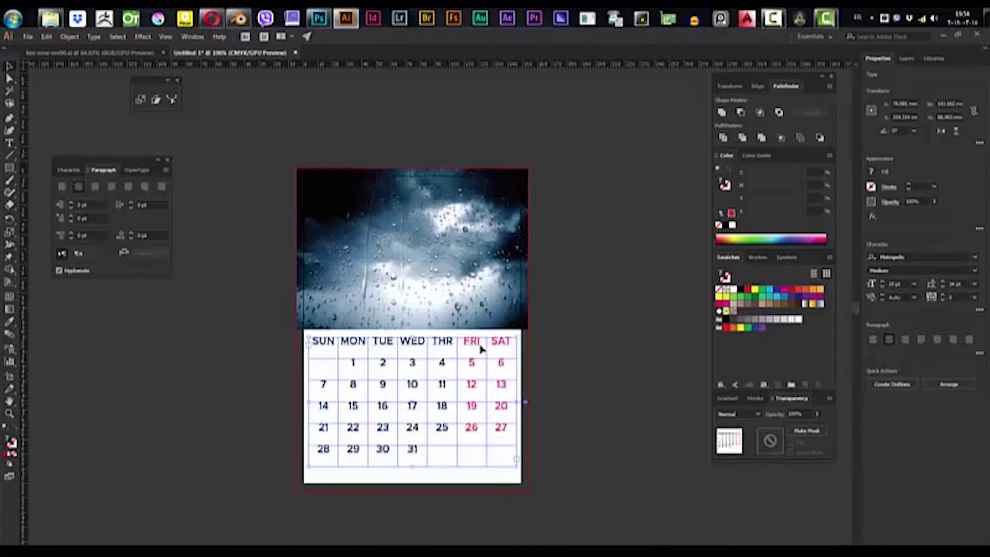
- Move the calendar text grid down to leave a gap below the photo and center it across the page
left_click_drag(468, 342, 468, 353)
left_click_drag(484, 422, 494, 446)
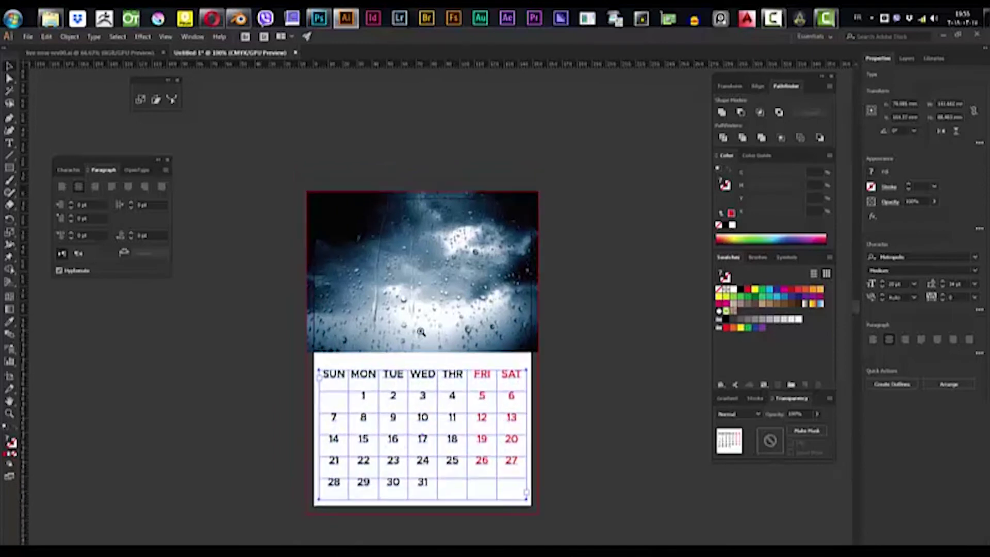
left_click_drag(418, 330, 480, 253)
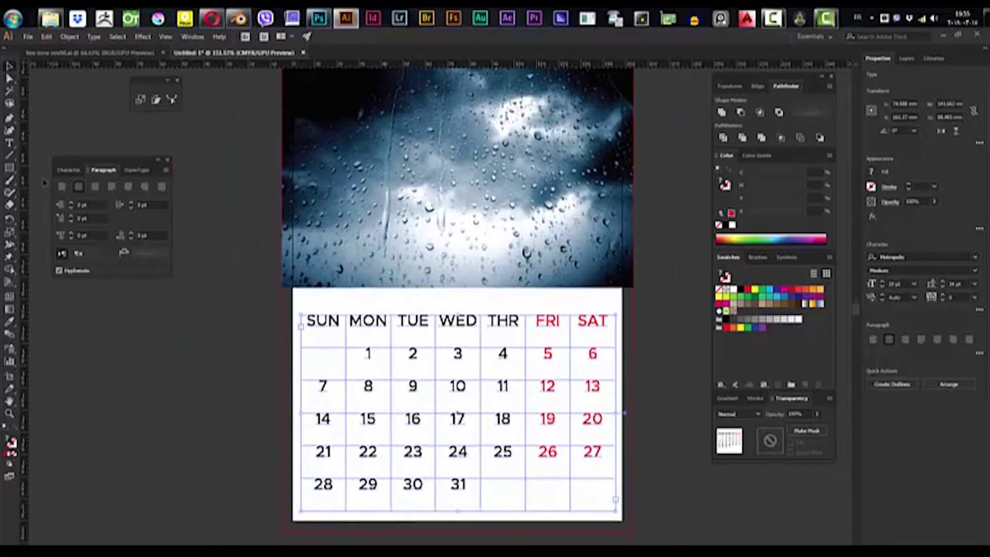
- Add a text line reading JANUARY in the gap between the rain photo and the weekday row
left_click(9, 143)
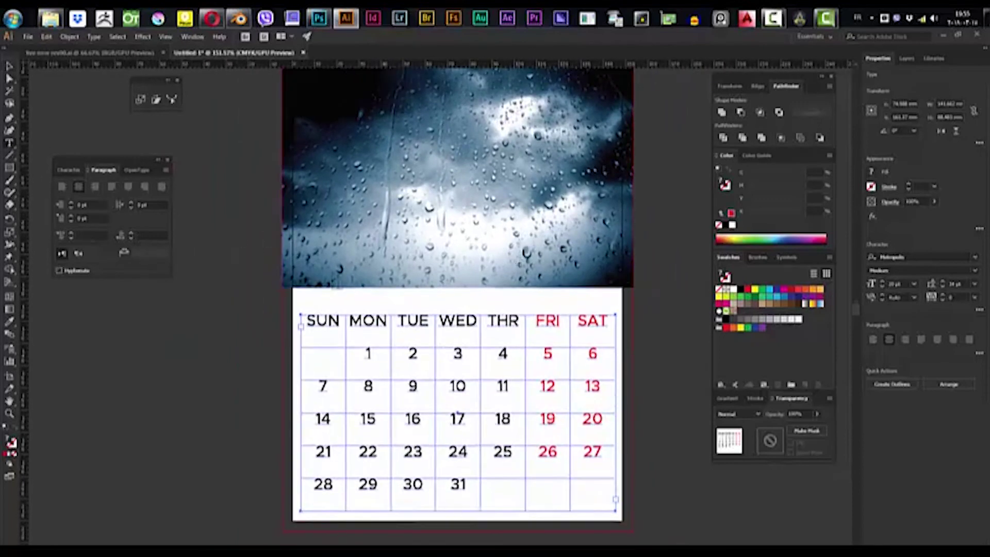
left_click(421, 304)
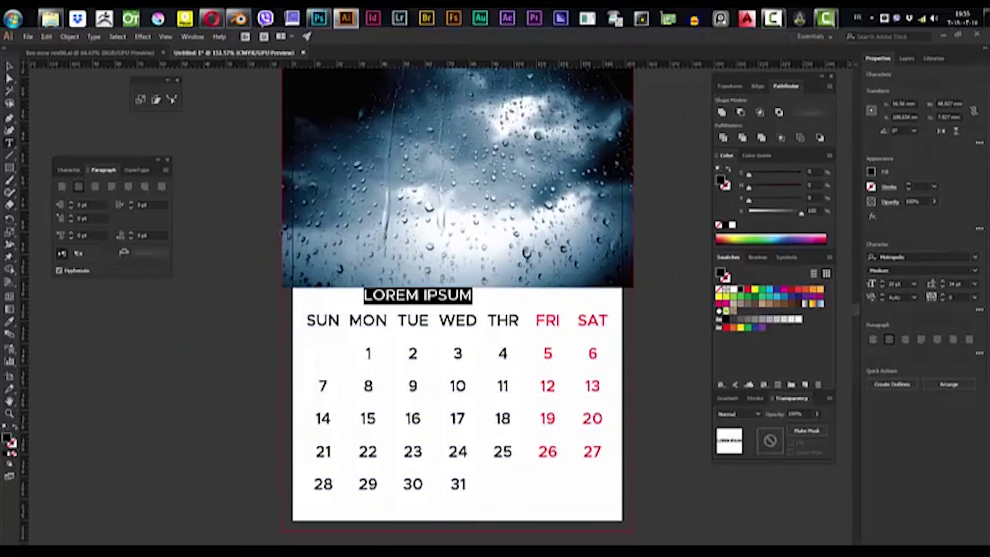
type("JANUY")
key("BackSpace")
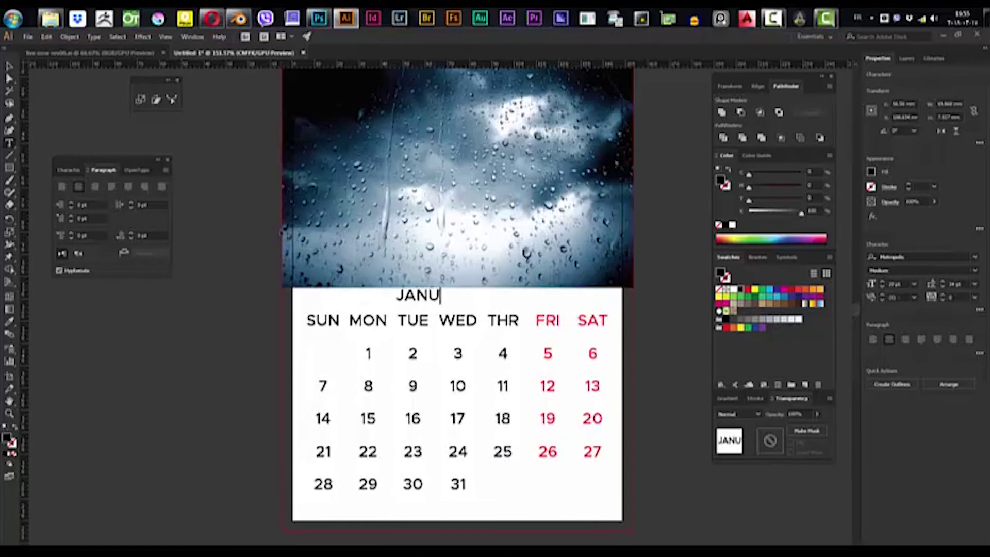
type("ARY")
key("Escape")
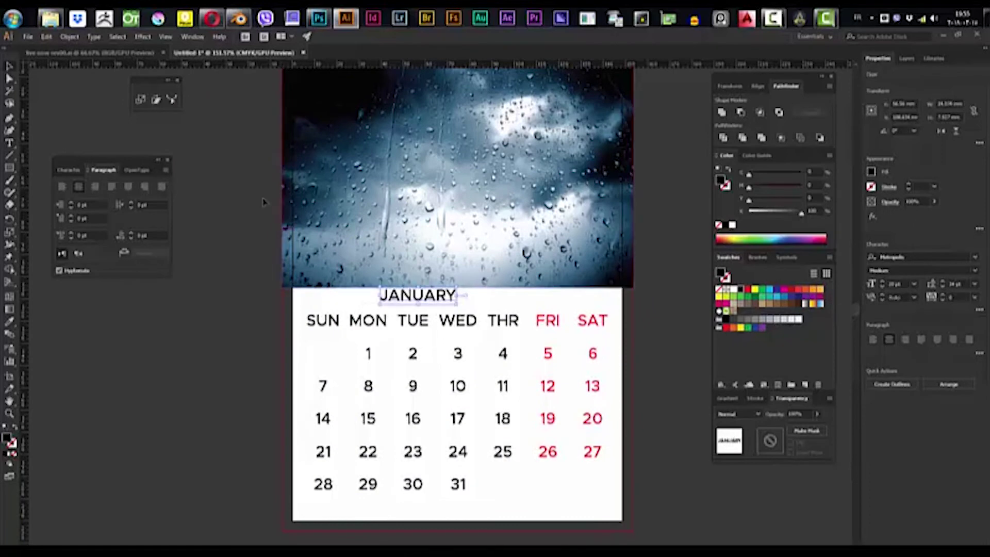
- Color the JANUARY heading red by sampling the color of the SAT column name
key("i")
left_click(600, 317)
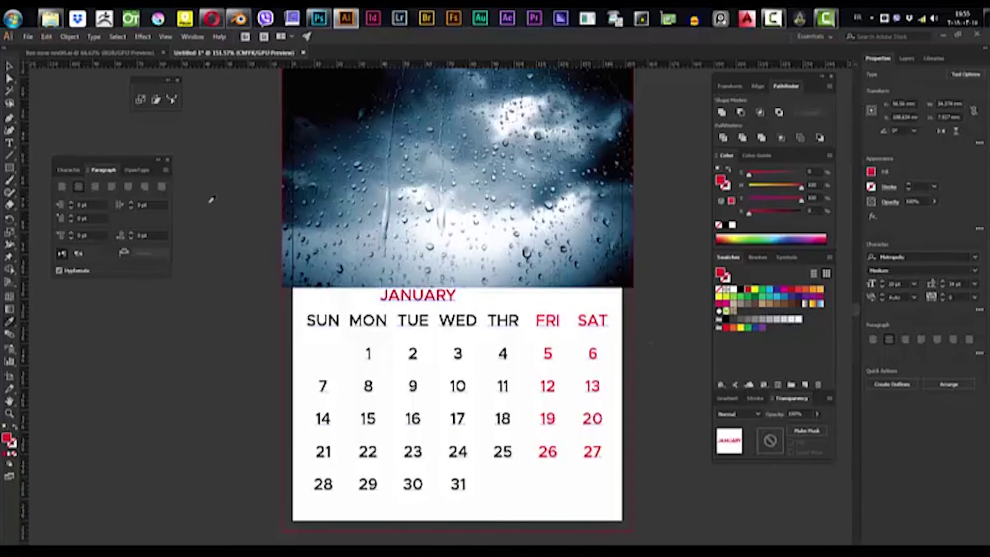
left_click(11, 68)
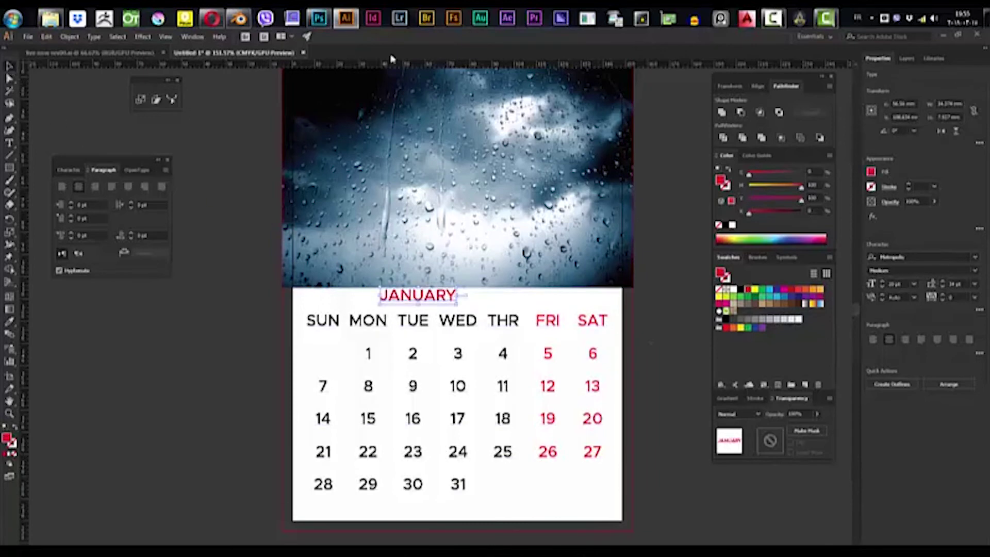
- Center the JANUARY heading horizontally on the artboard and nudge it down slightly, away from the photo
left_click(759, 86)
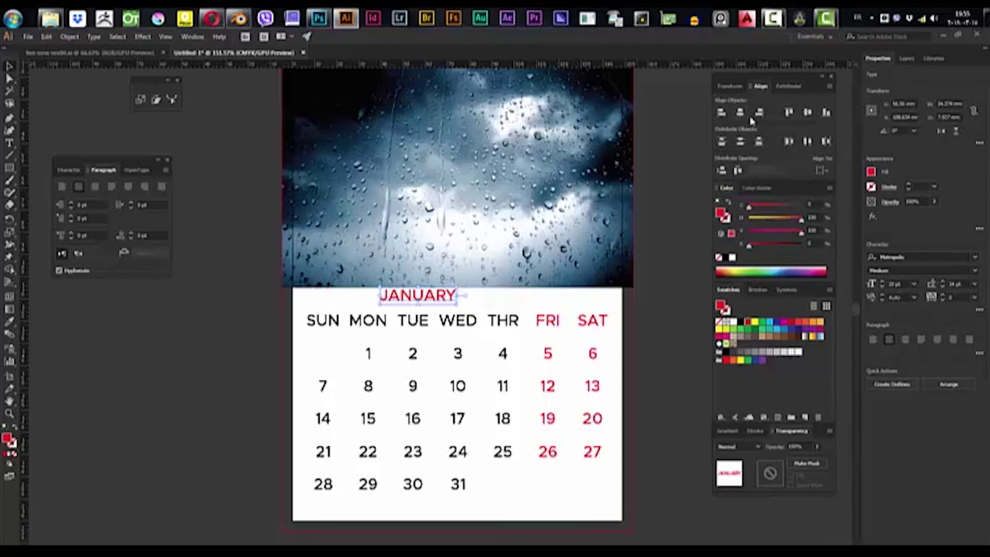
left_click(823, 170)
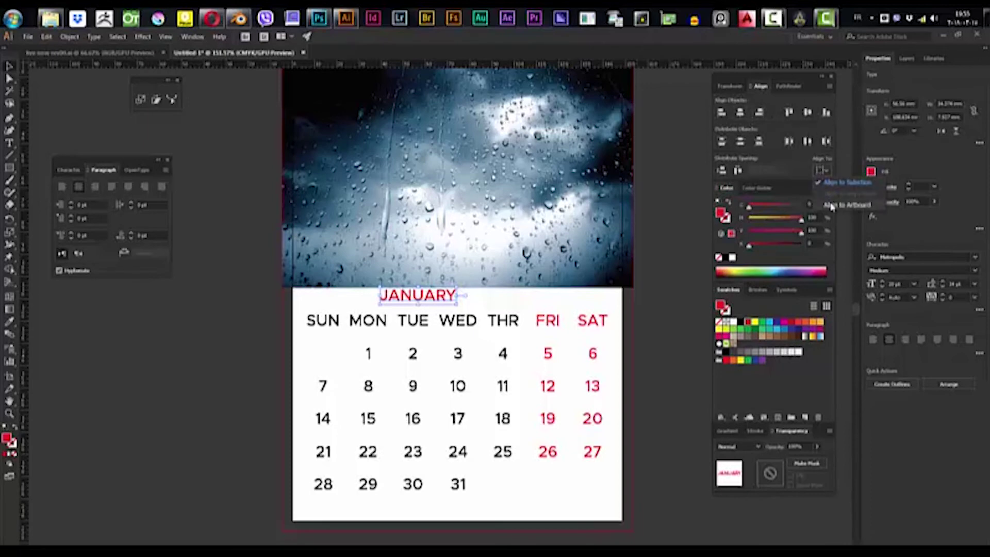
left_click(831, 206)
left_click(741, 114)
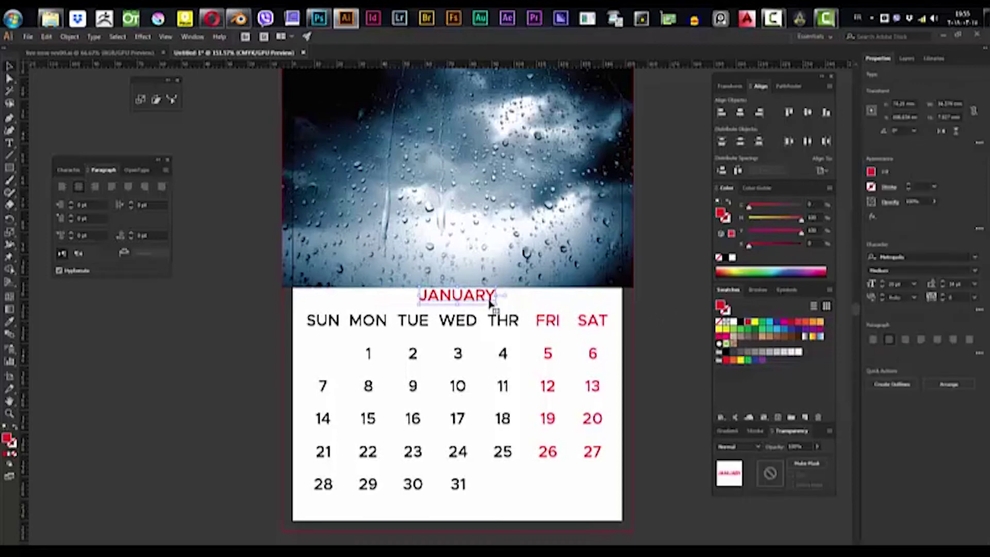
key("Down")
key("Down")
key("Down")
key("Down")
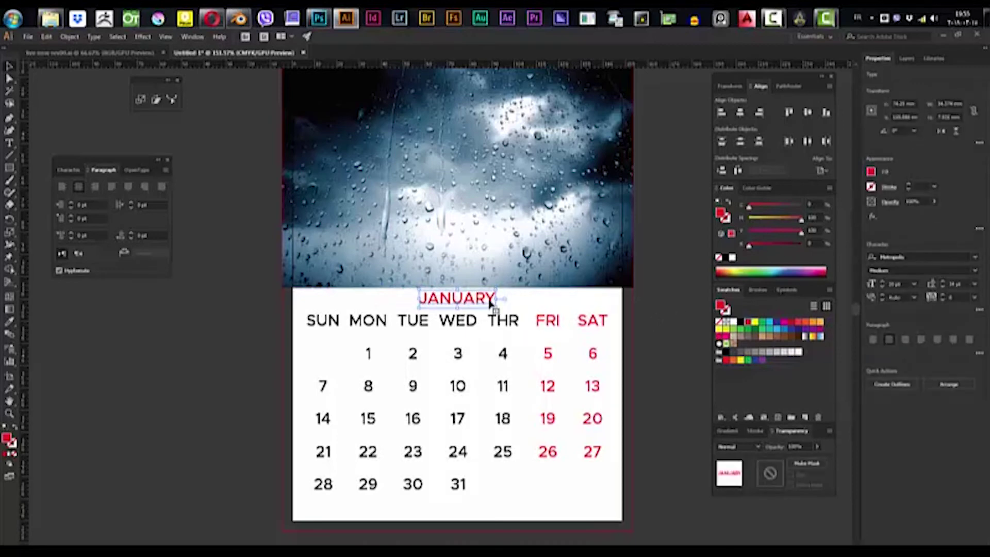
left_click(522, 295)
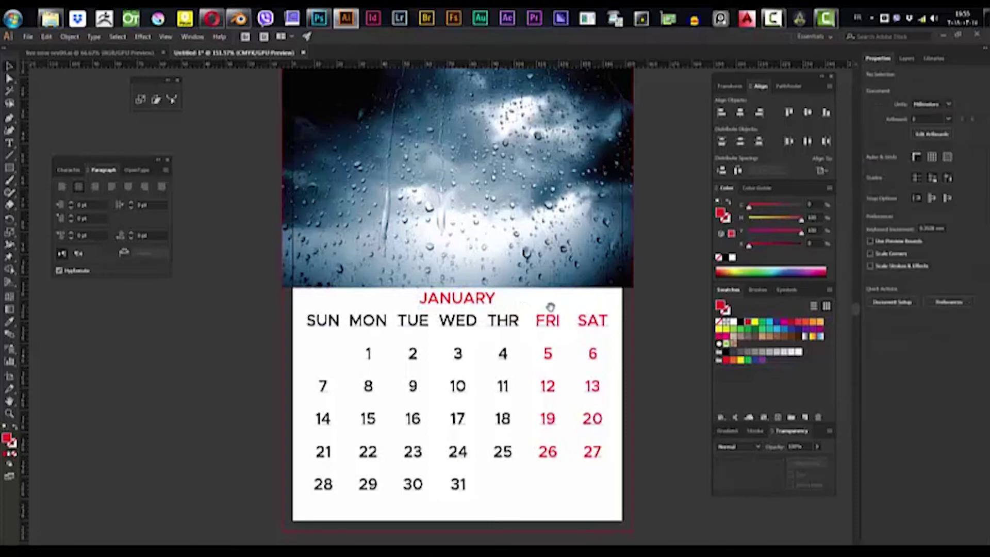
- Duplicate the January artboard with its artwork, placing the copy beside the original
left_click_drag(550, 305, 533, 308)
scroll(533, 360, "down", 2)
scroll(505, 376, "right", 2)
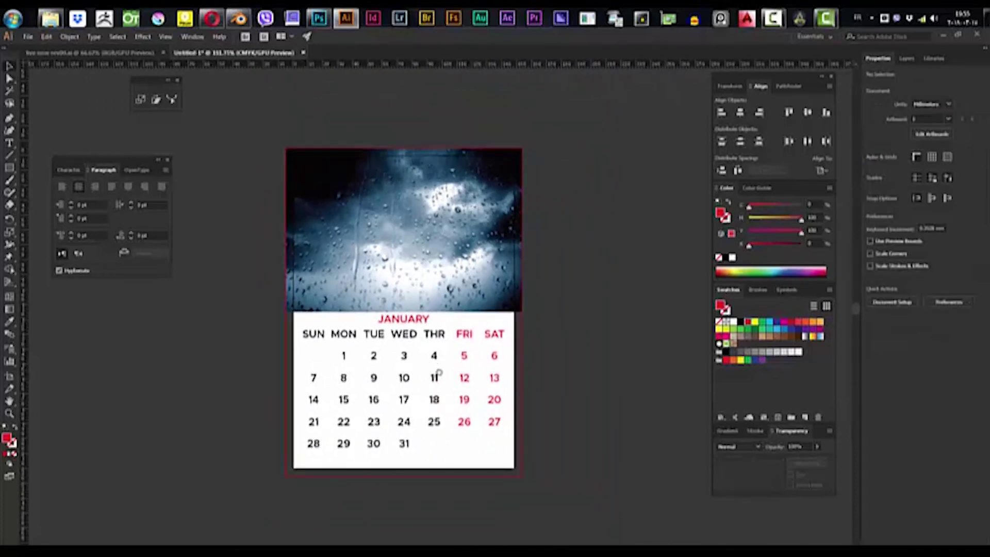
scroll(561, 370, "down", 1)
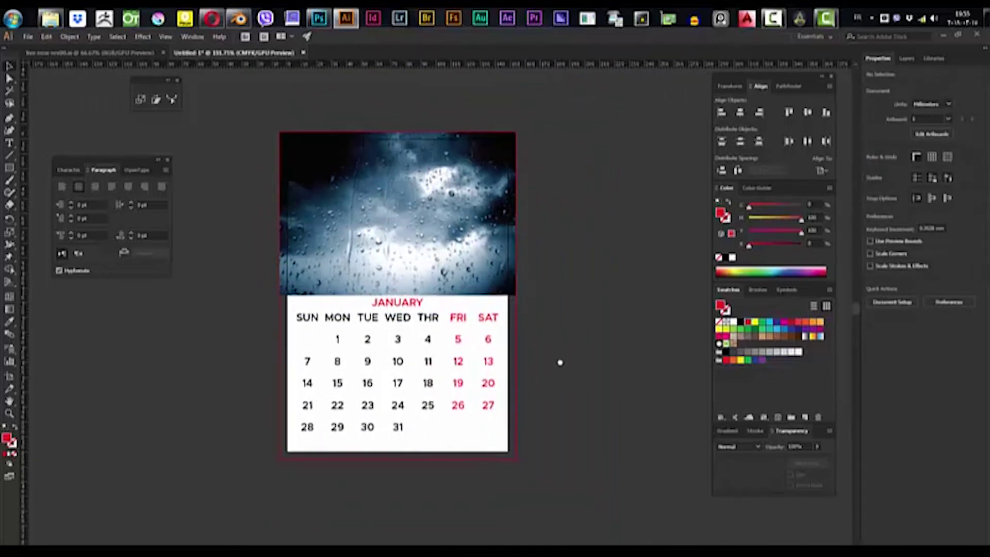
scroll(558, 360, "right", 3)
left_click_drag(377, 334, 382, 339)
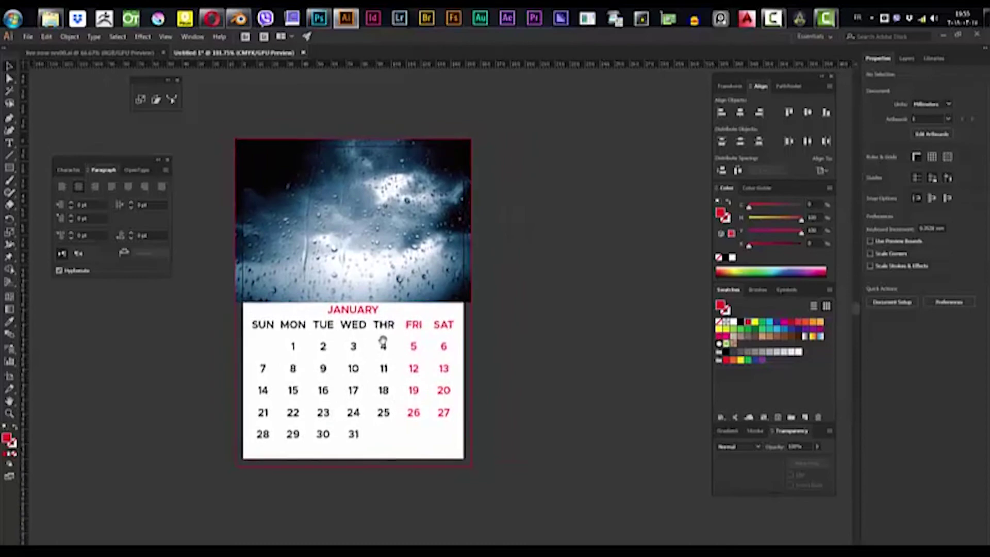
scroll(398, 361, "right", 2)
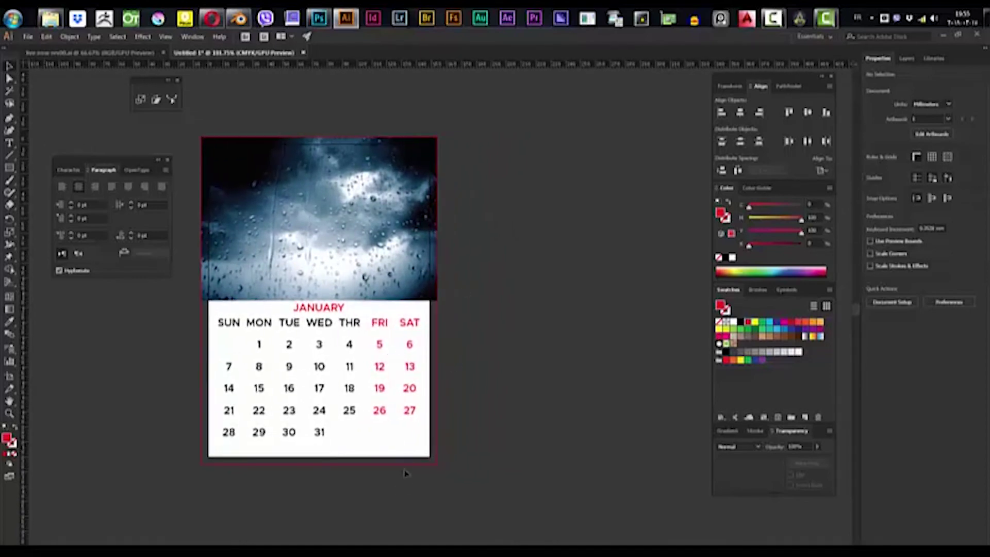
scroll(484, 359, "right", 1)
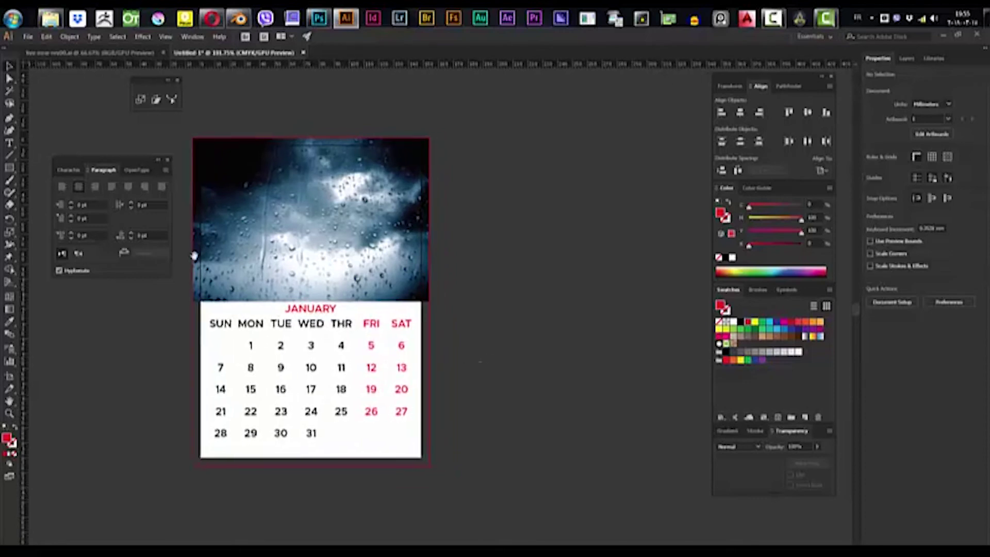
left_click_drag(90, 165, 89, 423)
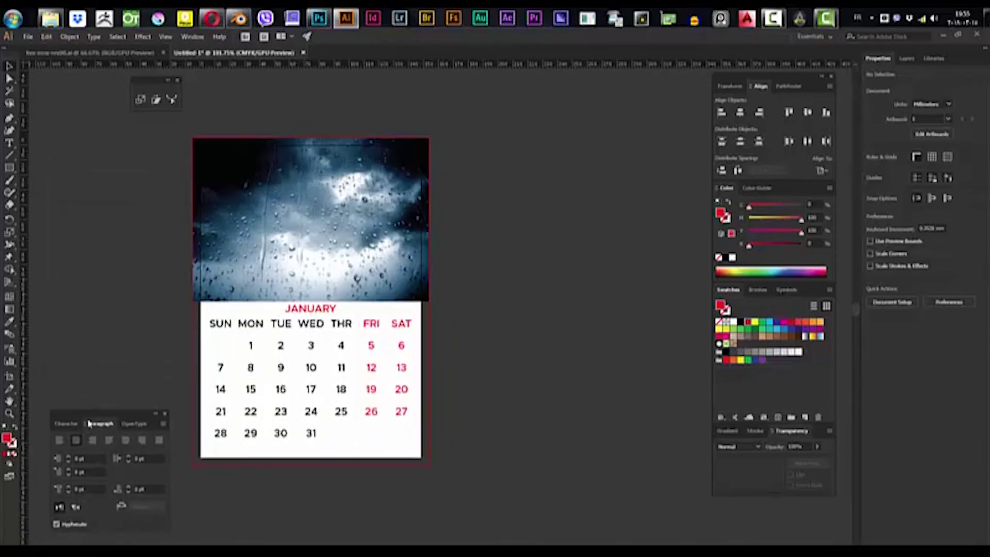
scroll(313, 271, "down", 5)
scroll(321, 287, "left", 2)
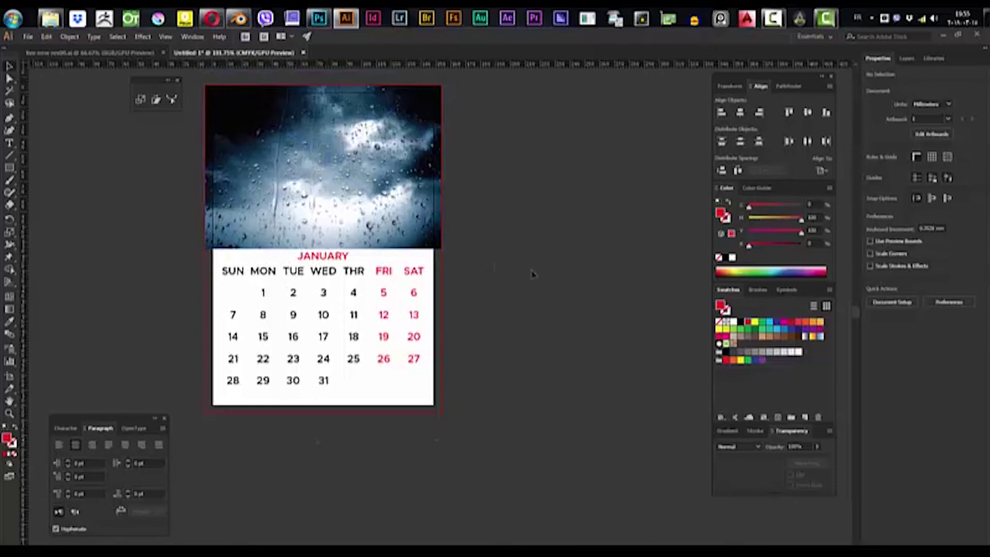
left_click_drag(414, 317, 368, 324)
key("shift+o")
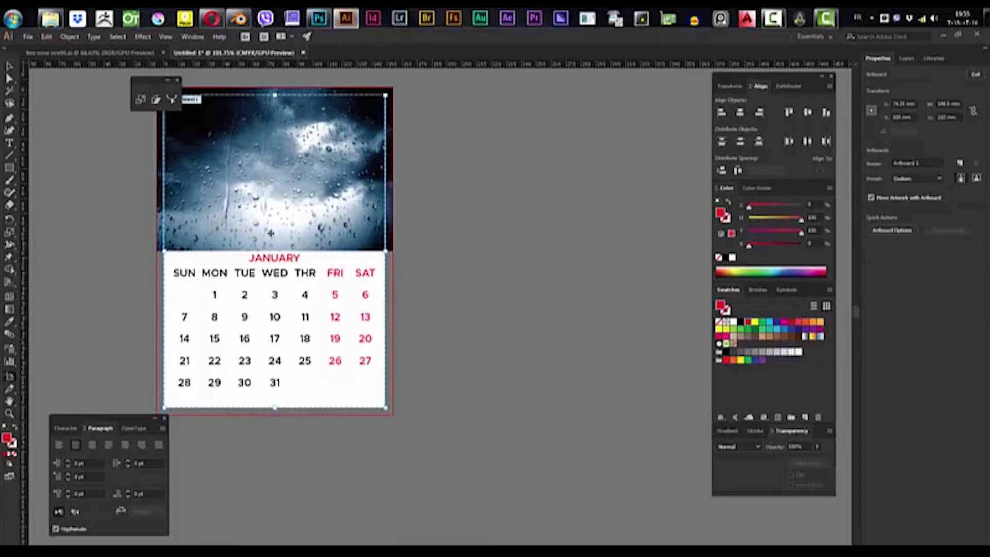
left_click_drag(274, 233, 500, 273)
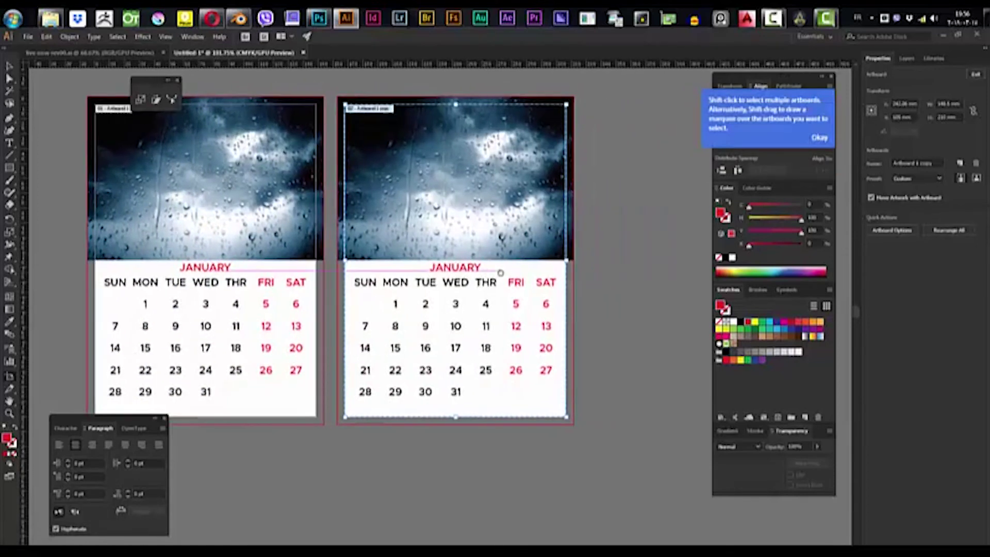
key("Escape")
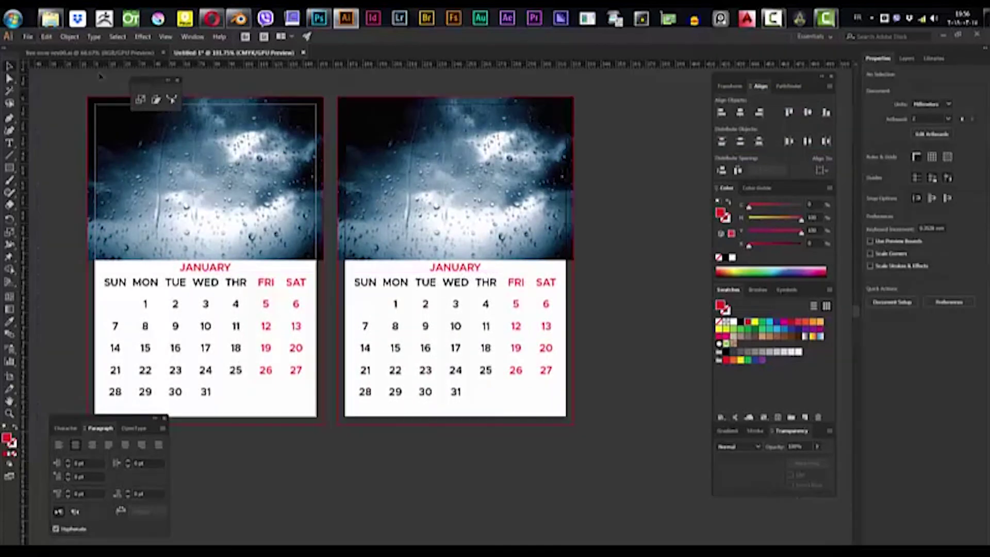
- Release the clipping mask of the rain photo on the copied page and delete that photo
left_click(422, 233)
right_click(422, 233)
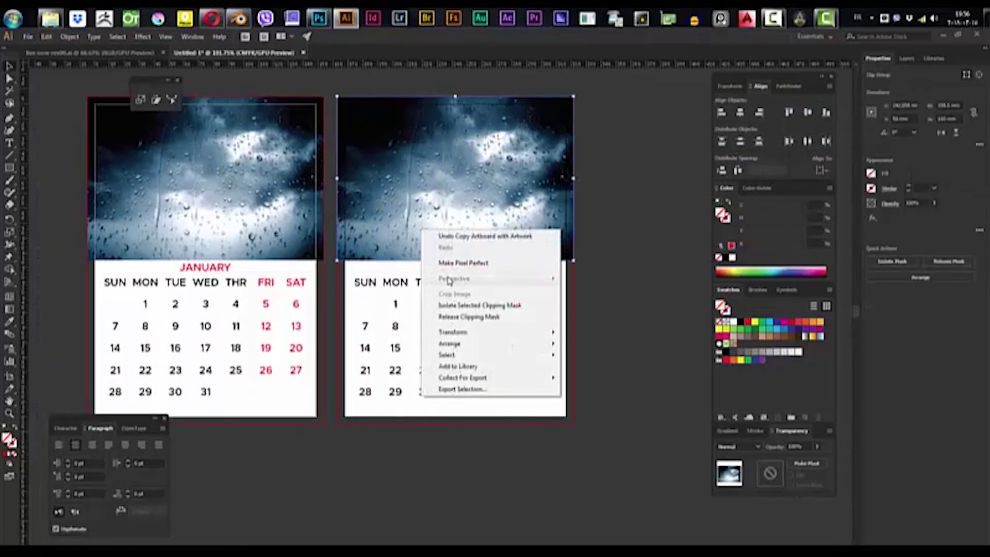
left_click(466, 316)
left_click(669, 230)
left_click(527, 92)
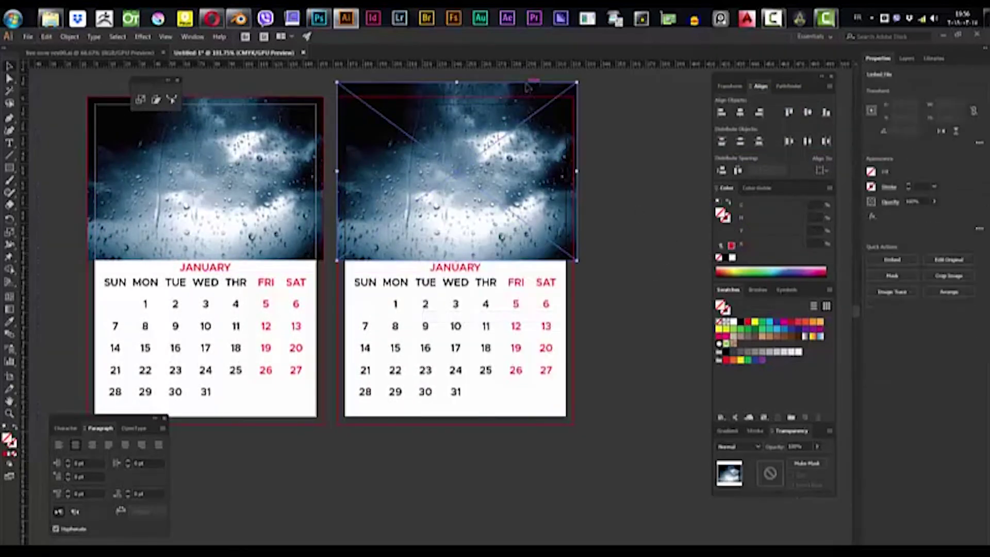
key("Delete")
- Switch to the file explorer and browse the Image-bank folder and its subfolders for a replacement picture
left_click(50, 19)
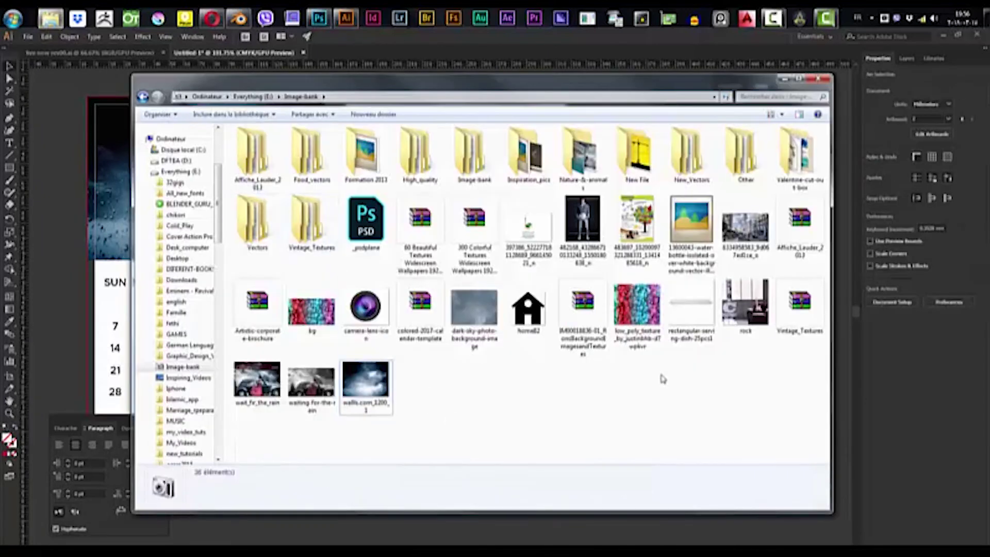
left_click(745, 227)
left_click(737, 284)
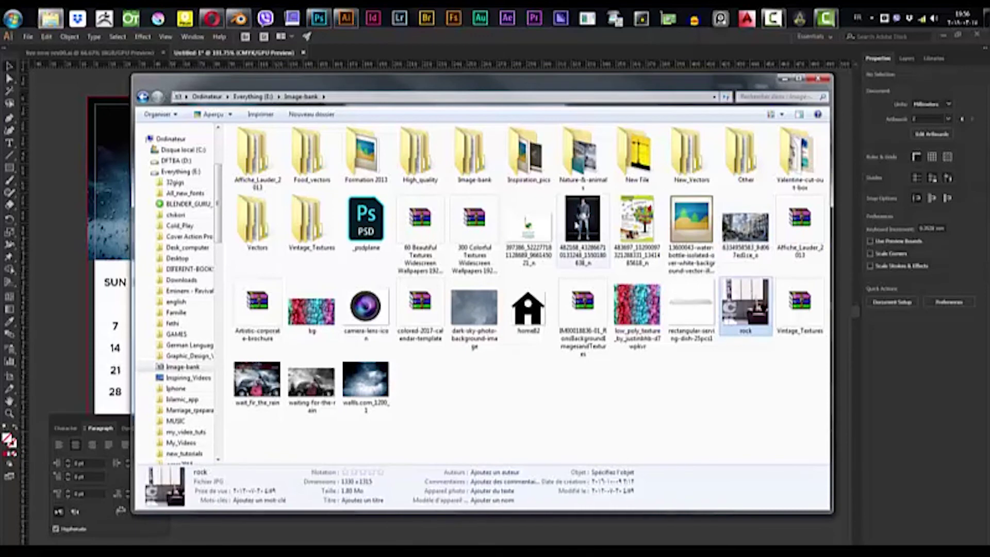
left_click(593, 221)
left_click(286, 211)
left_click(263, 214)
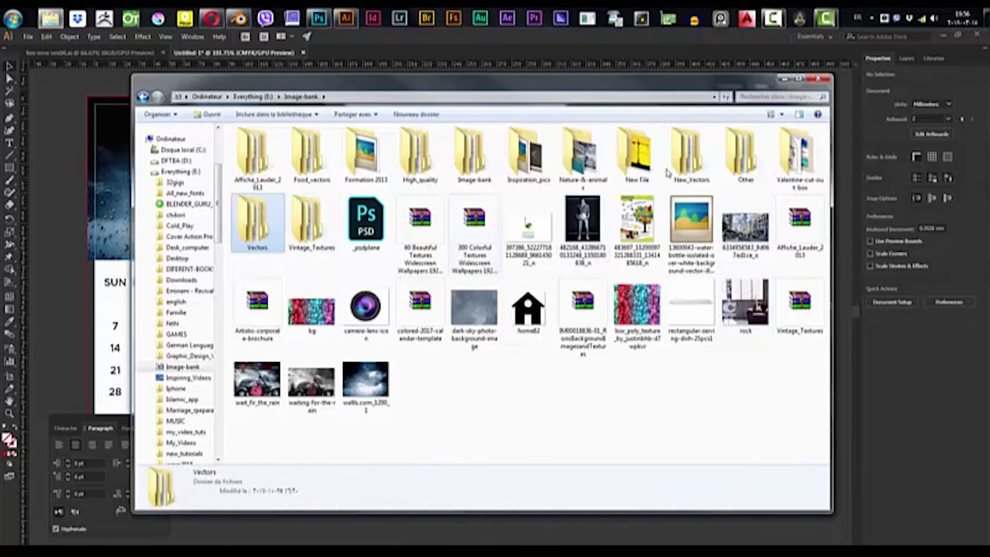
left_click(598, 154)
left_click(474, 152)
left_click(528, 153)
left_click(474, 153)
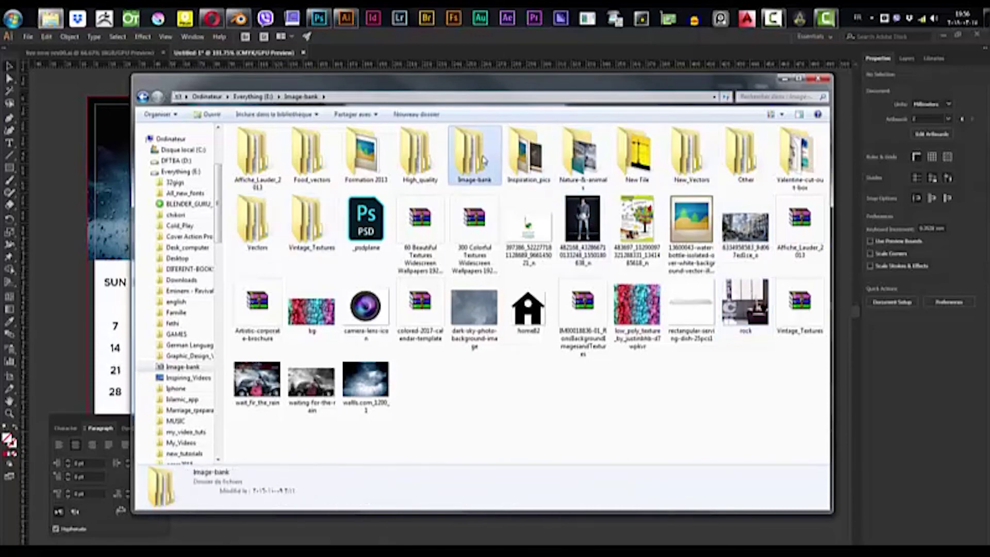
left_click(433, 154)
double_click(474, 152)
double_click(270, 147)
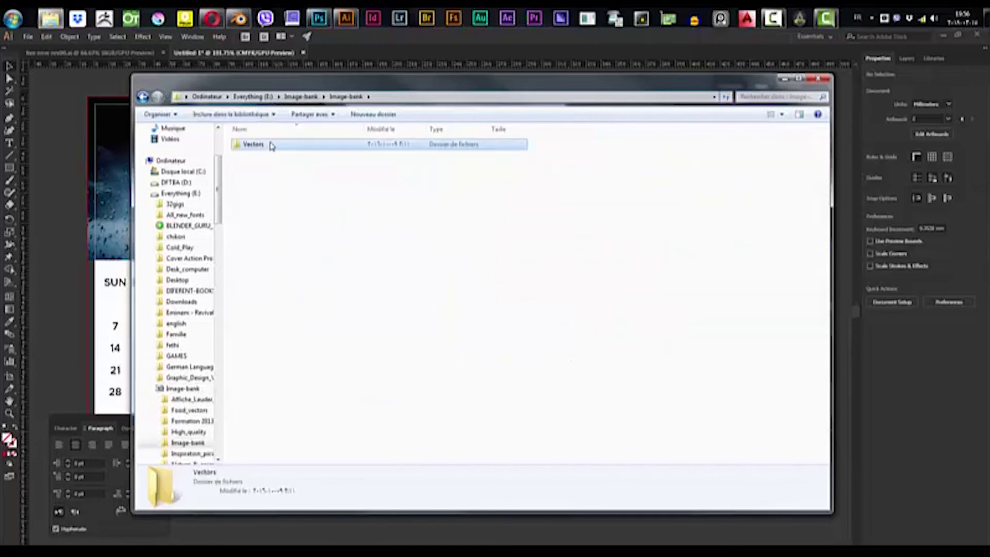
key("BackSpace")
key("BackSpace")
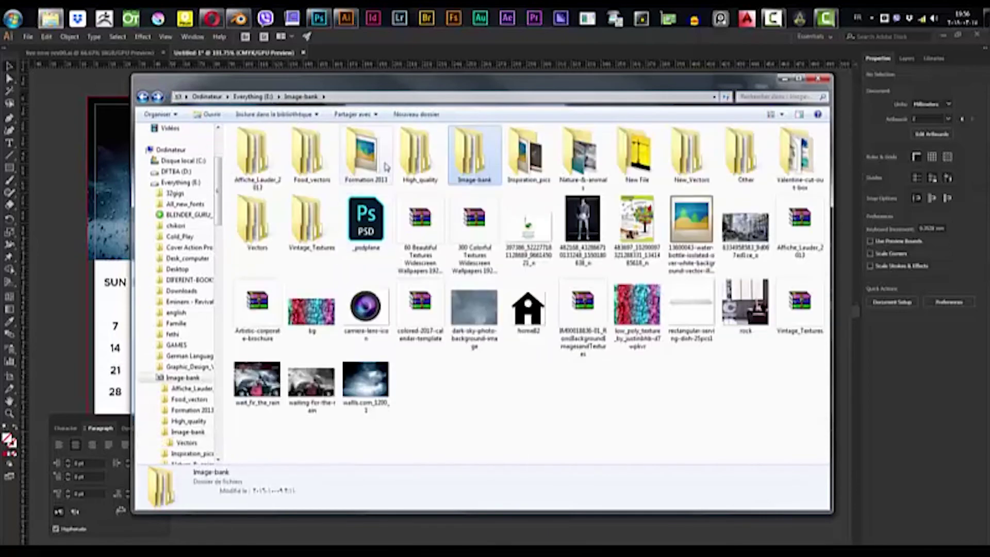
- Place the picture from High_quality > Animes > Anime into the calendar document and center it horizontally on the second page
double_click(427, 159)
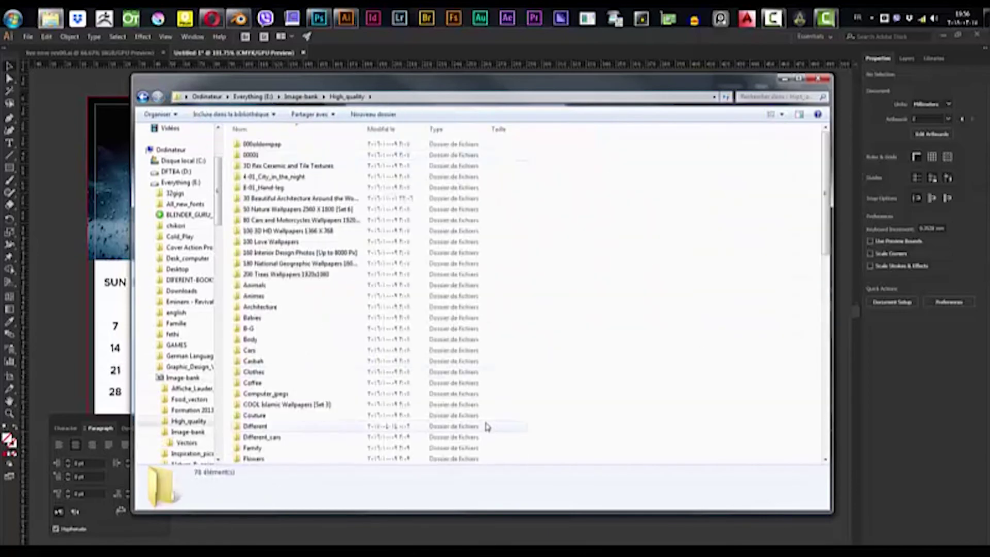
double_click(251, 296)
double_click(269, 147)
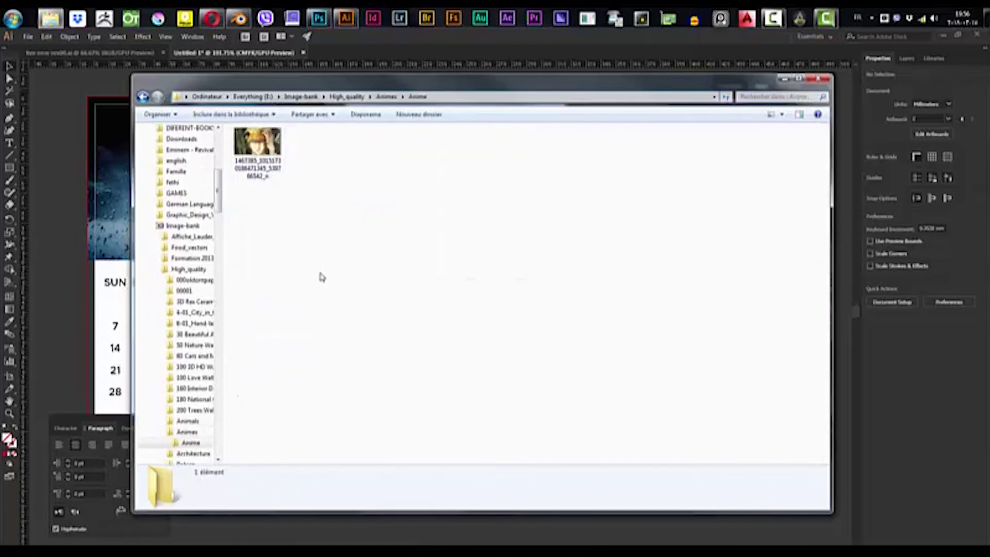
left_click_drag(257, 141, 119, 283)
left_click_drag(129, 242, 431, 150)
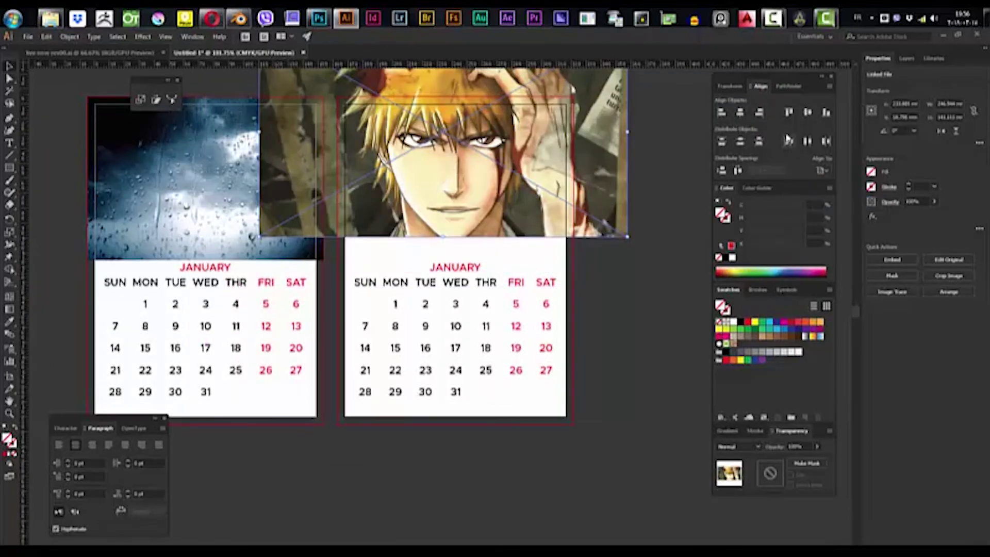
left_click(741, 113)
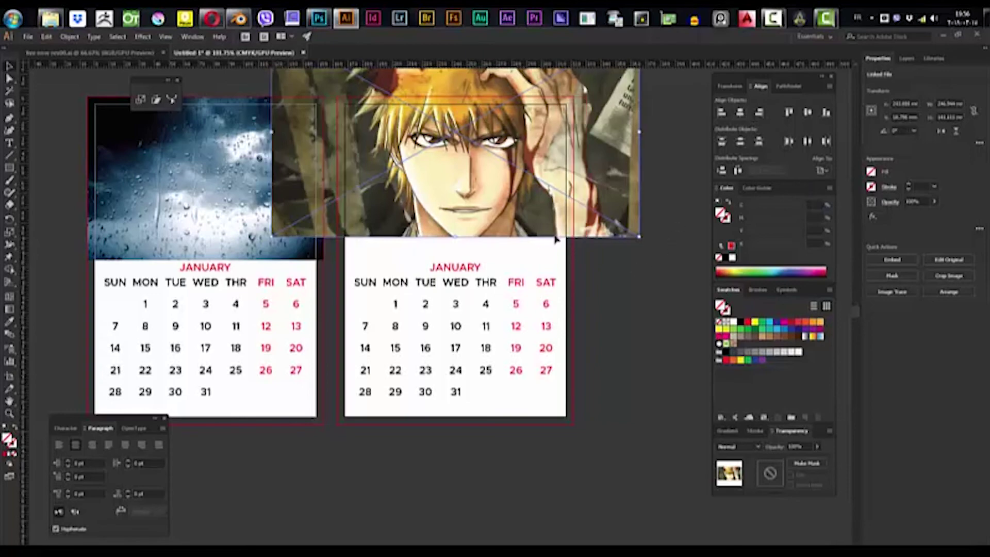
- Scale the anime picture down proportionally to about 186 × 106 mm and position it over the upper part of the second page
left_click_drag(551, 310, 405, 436)
left_click(412, 437)
left_click_drag(302, 332, 393, 298)
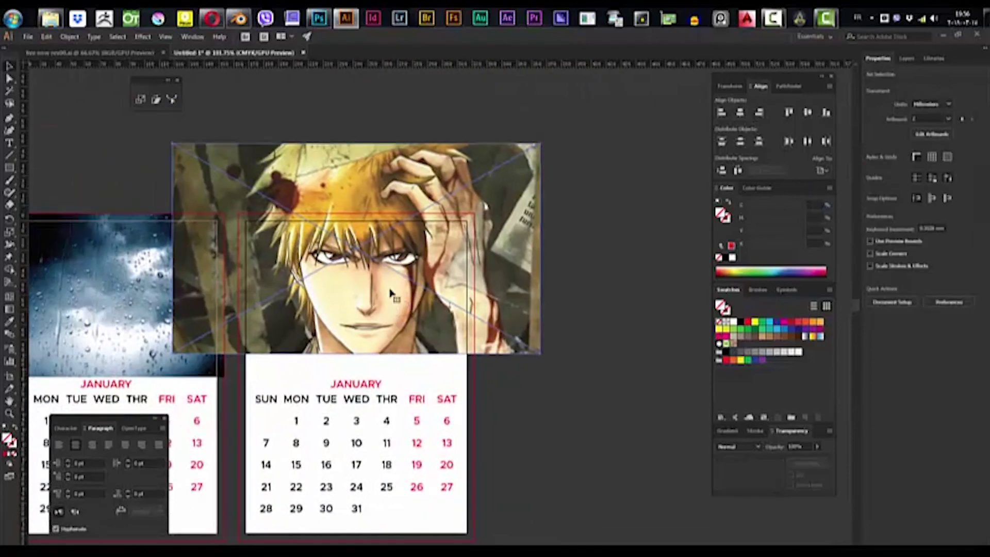
left_click(385, 162)
left_click_drag(540, 354, 495, 327)
left_click_drag(430, 271, 400, 306)
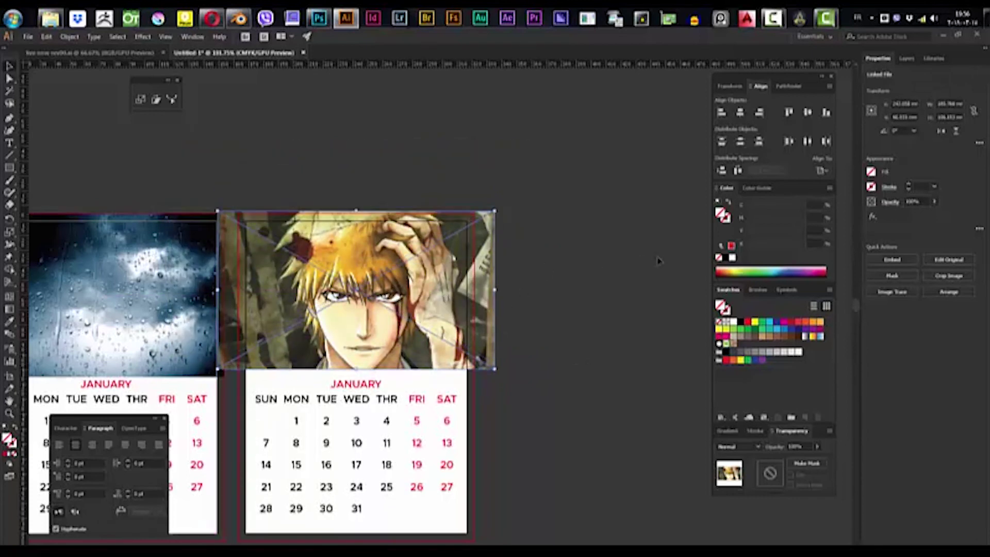
- Send the anime picture on the second page to the back of the stacking order
left_click(657, 258)
left_click(467, 253)
right_click(372, 282)
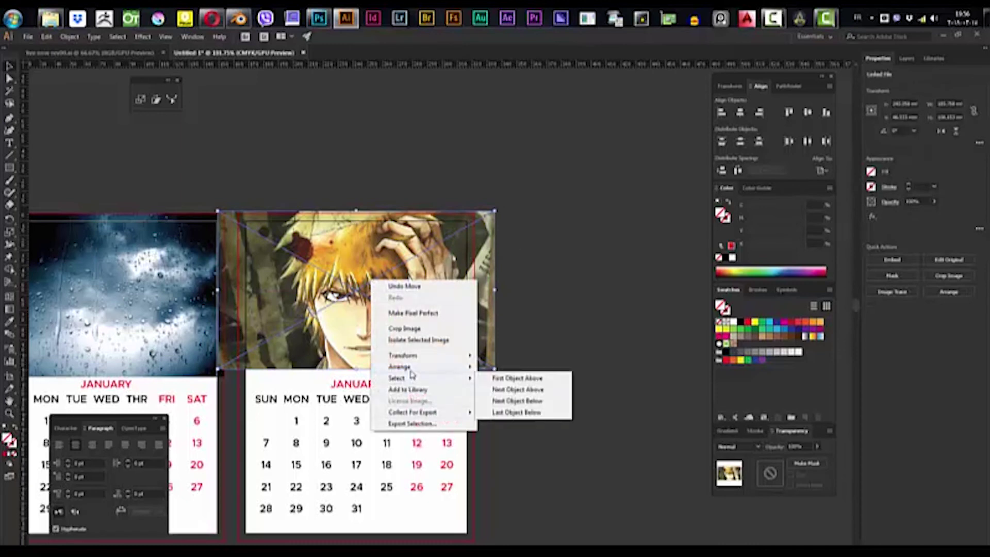
mouse_move(407, 366)
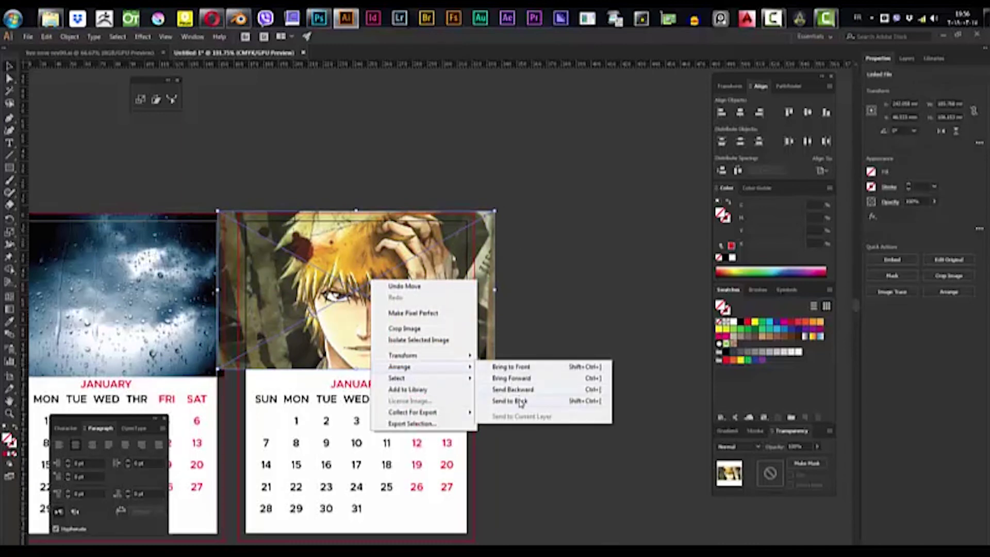
left_click(521, 401)
- Make a clipping mask from the anime picture and the frame above it at the top of the second page
left_click(538, 204)
left_click(344, 310)
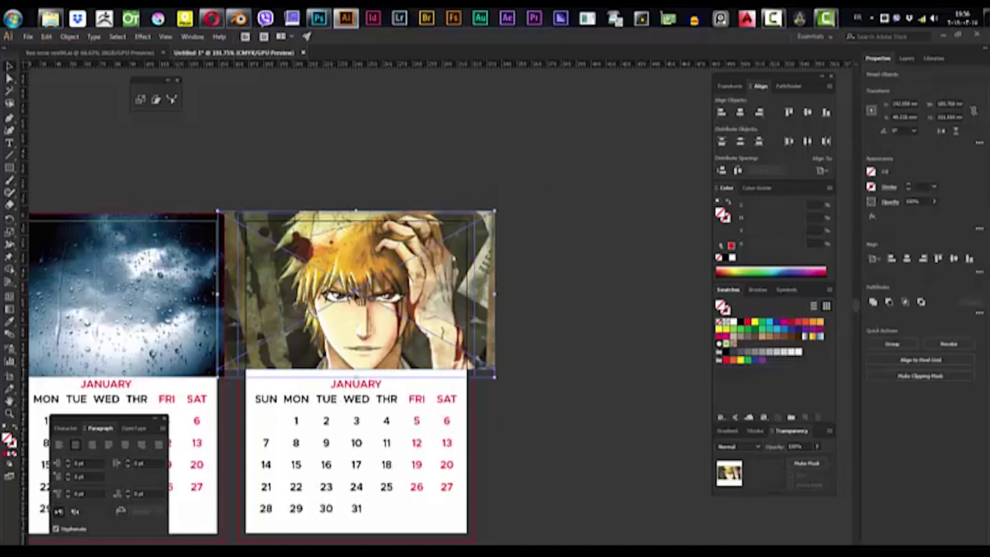
right_click(355, 293)
left_click(405, 369)
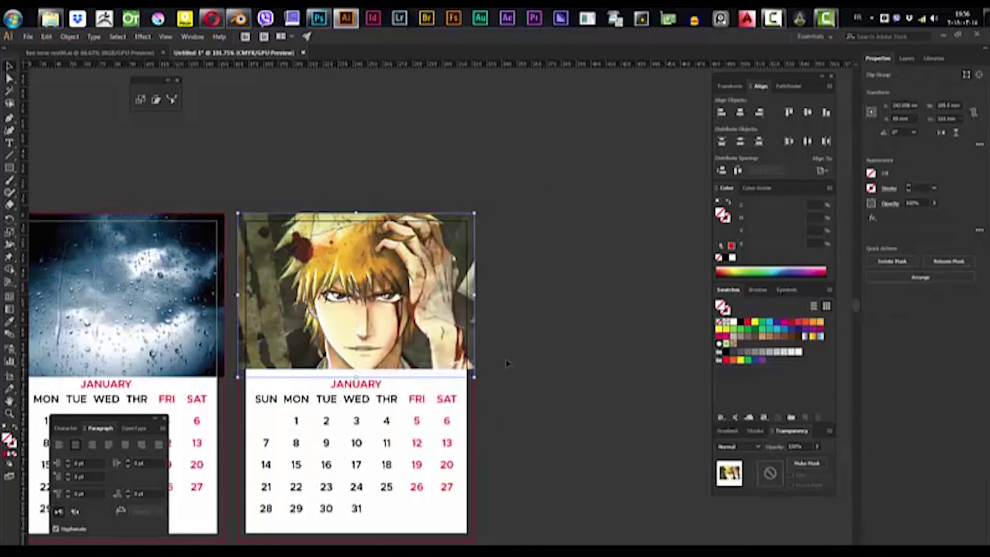
left_click(508, 365)
- Replace the red month heading on the second page with FEBRUARY
left_click_drag(402, 386, 375, 302)
double_click(442, 300)
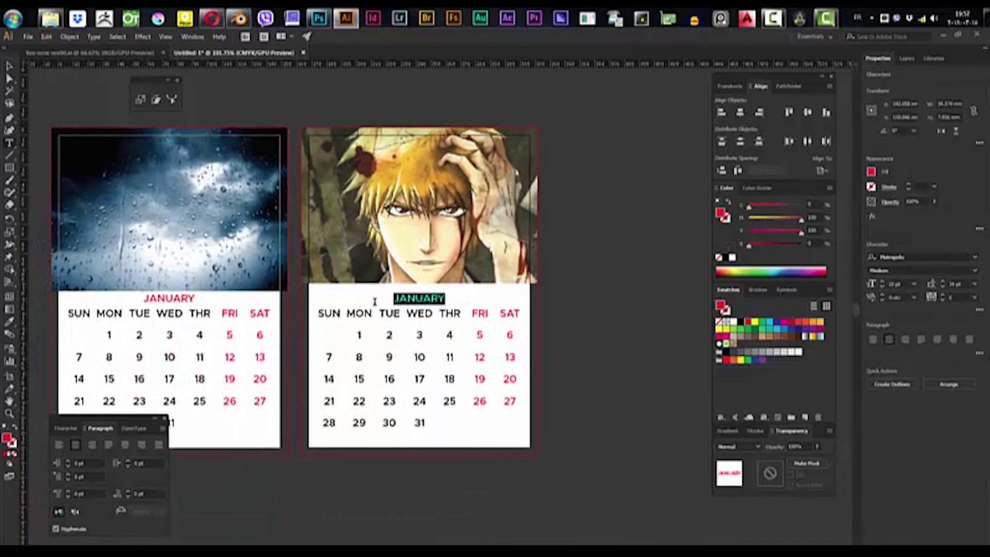
type("FEBRUA")
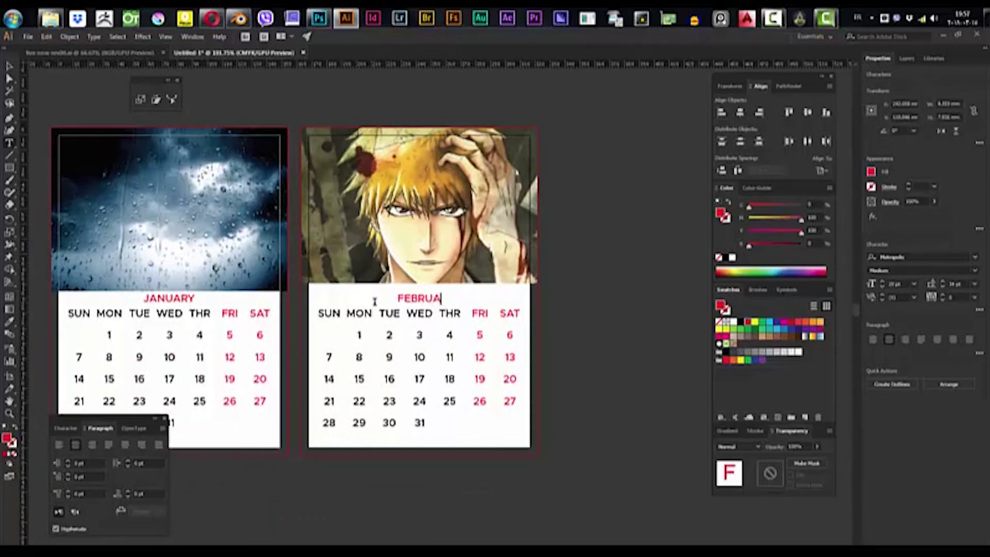
type("RY")
key("Escape")
left_click(648, 343)
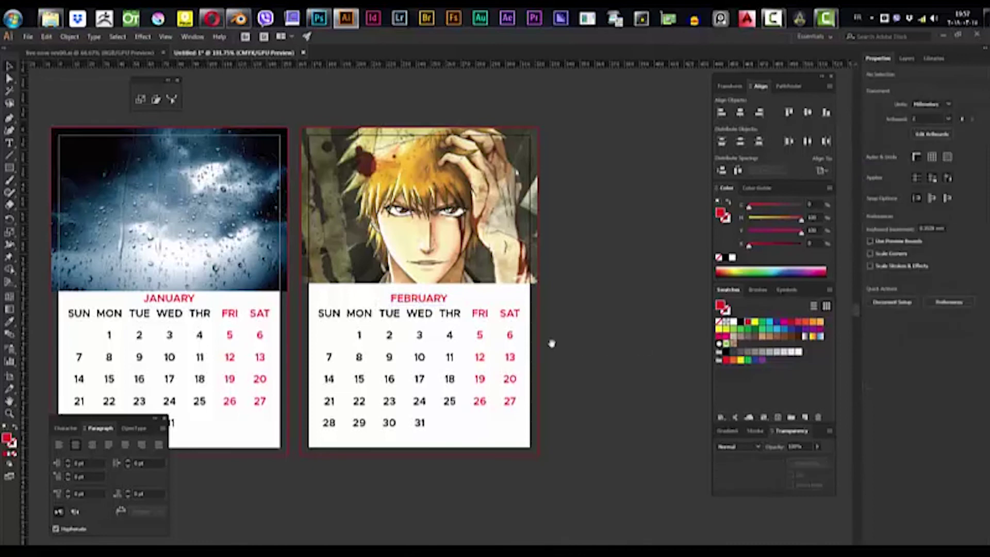
- Shift the February dates three columns so that 1 falls under THR, and delete 29, 30 and 31
left_click_drag(551, 343, 625, 238)
left_click_drag(225, 347, 153, 345)
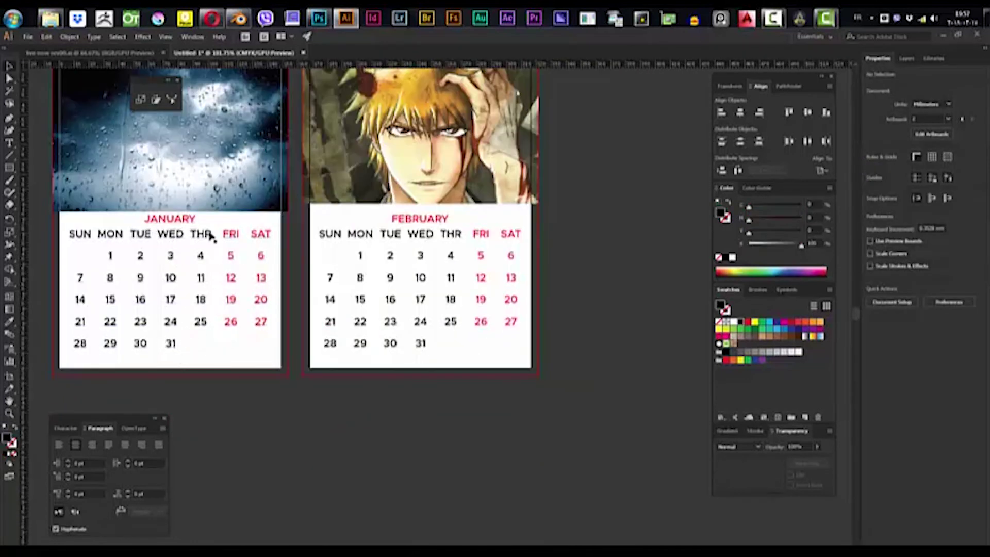
left_click_drag(427, 264, 366, 266)
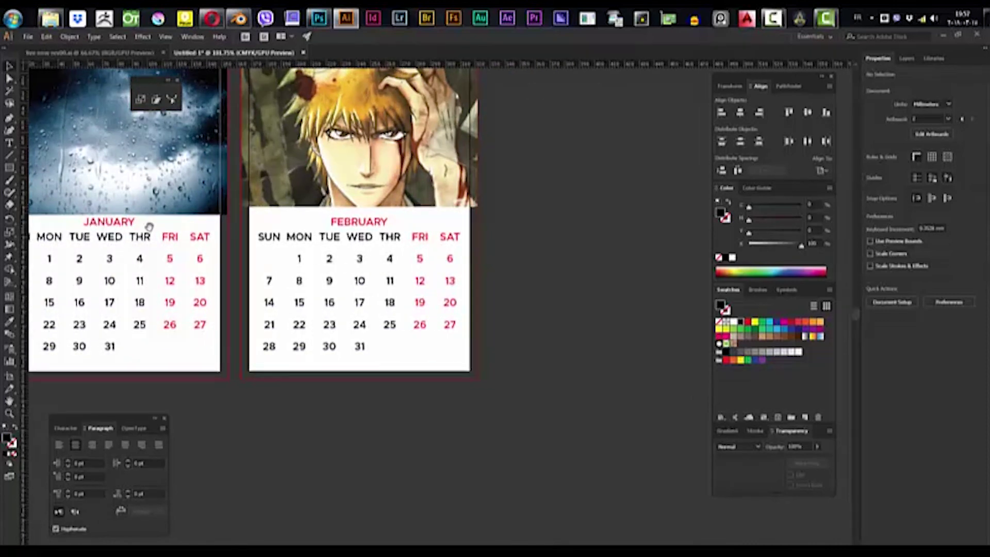
scroll(319, 250, "right", 2)
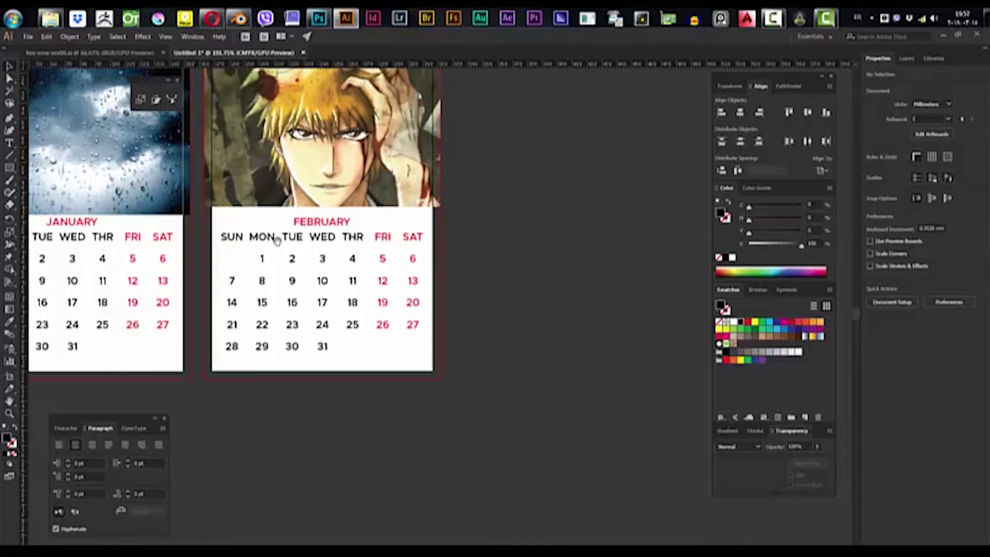
left_click(262, 260)
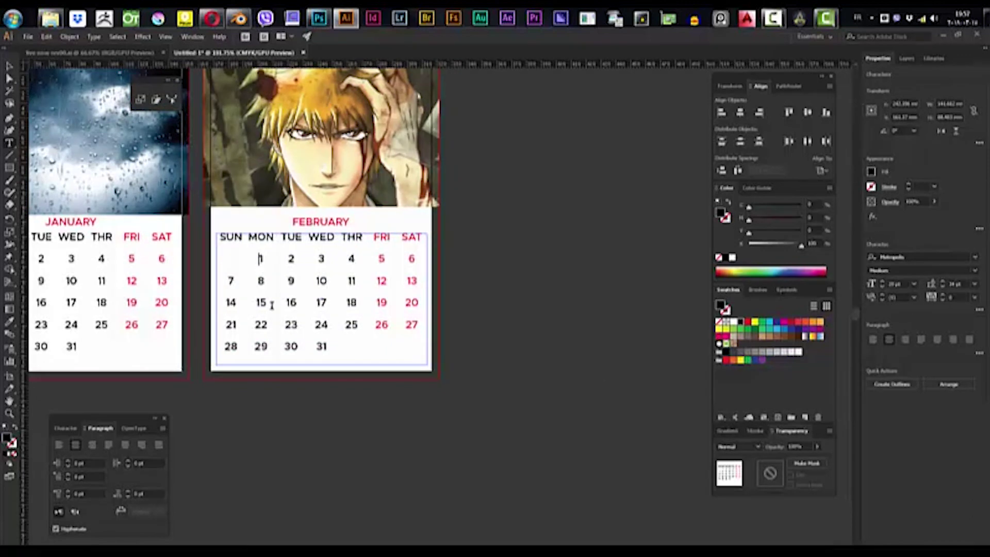
key("Tab")
key("Tab")
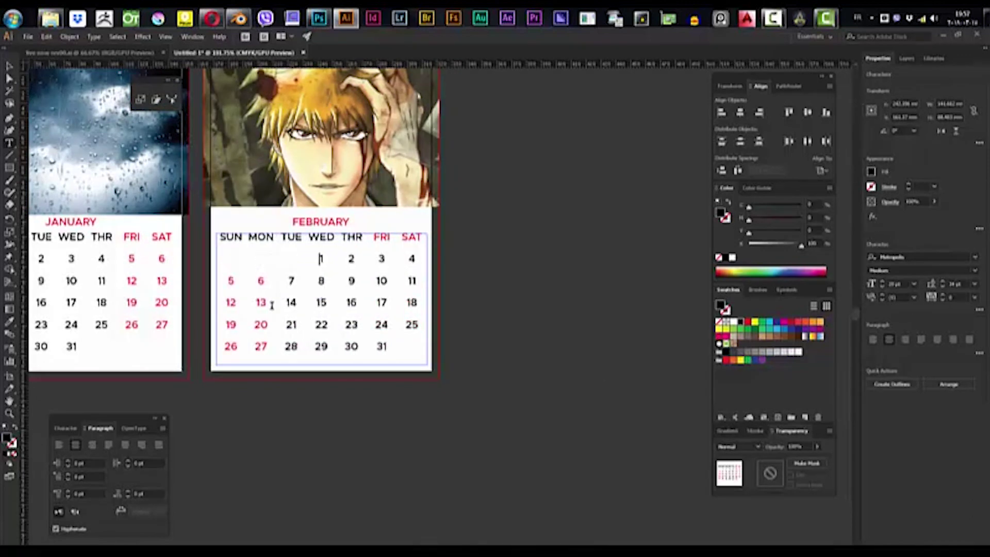
key("Tab")
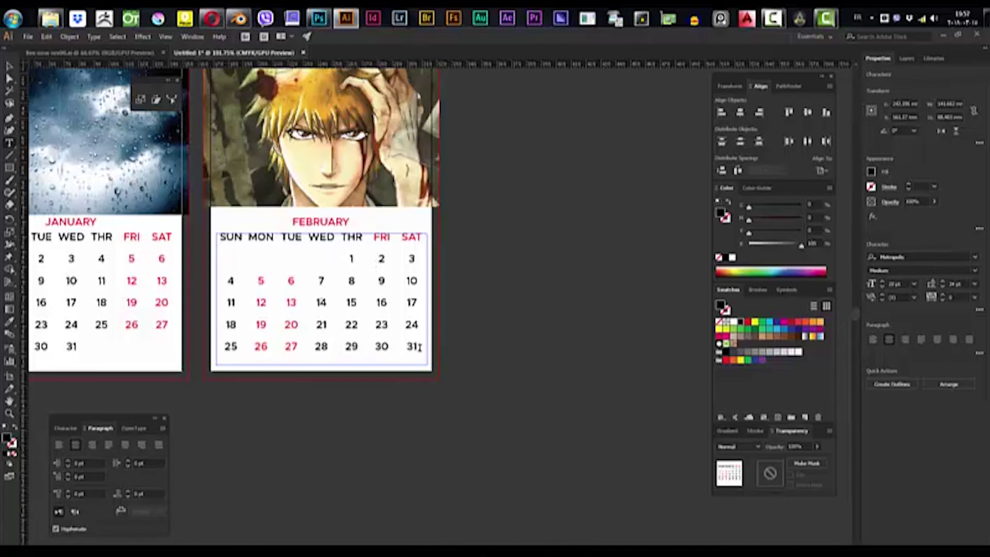
left_click_drag(419, 347, 326, 349)
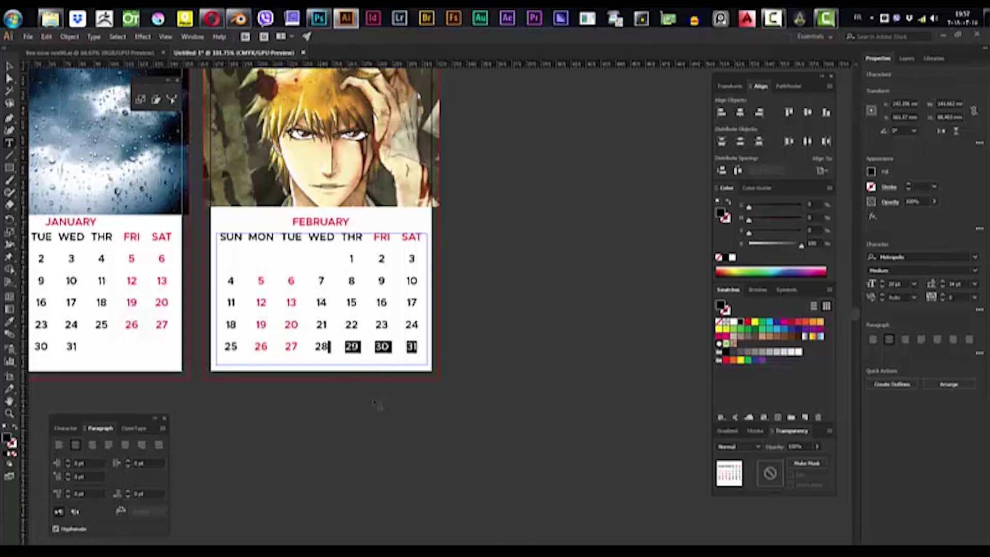
key("BackSpace")
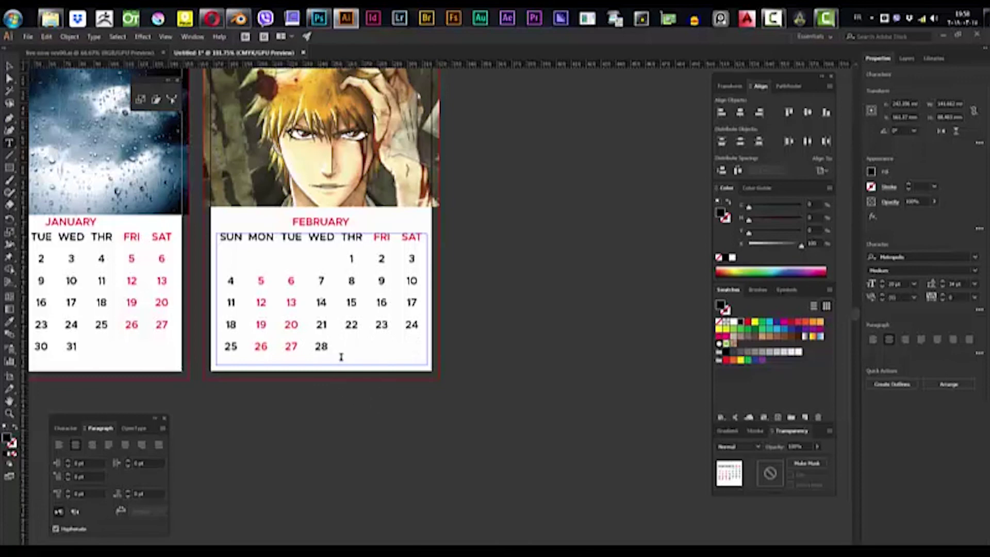
- Recolor the February dates after 4 through 28 black by sampling a black January date with the Eyedropper
left_click_drag(321, 346, 238, 279)
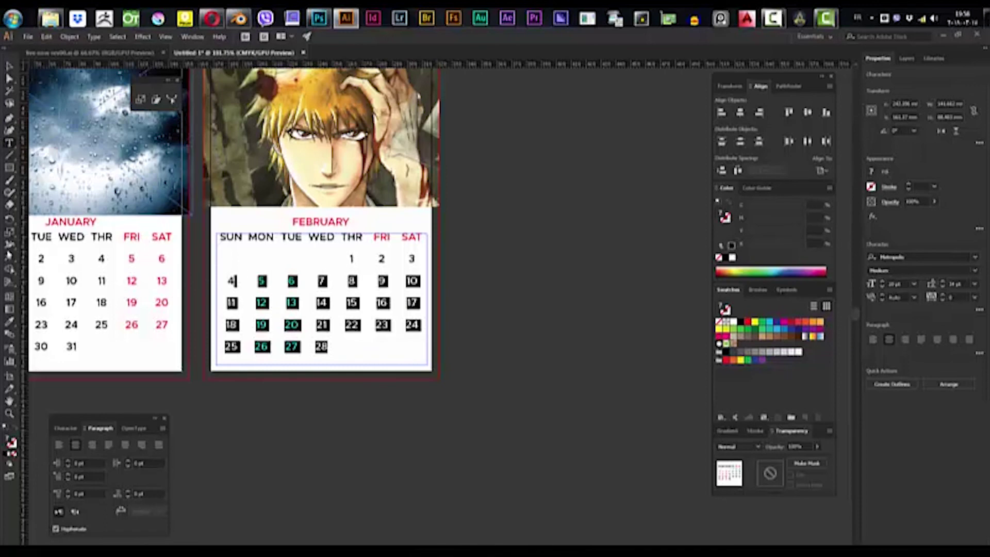
left_click(10, 324)
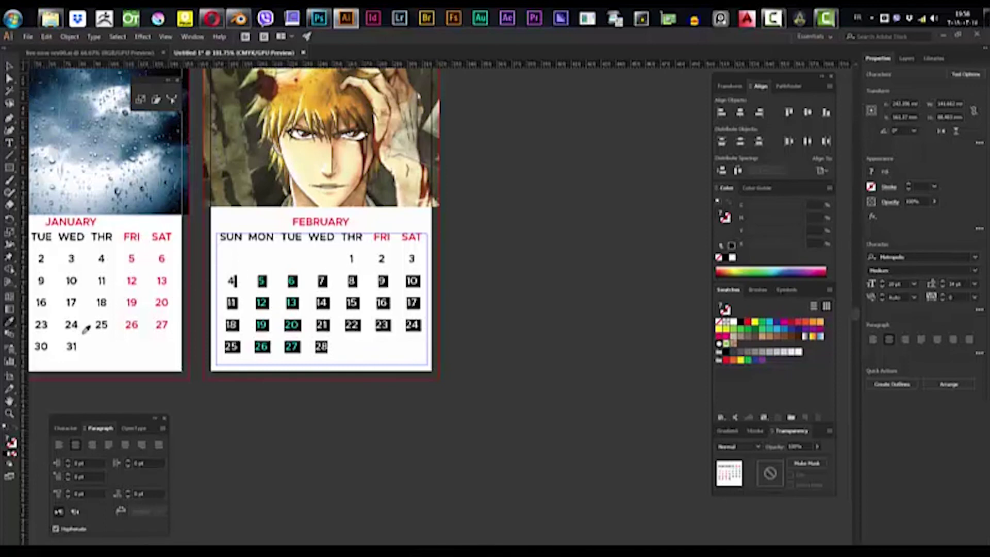
left_click(76, 324)
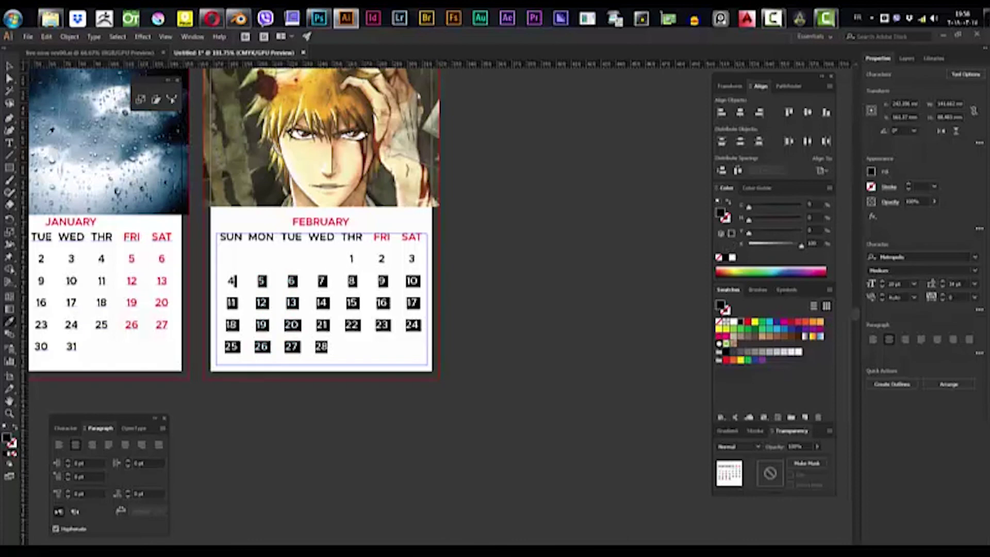
left_click(10, 66)
left_click(559, 319)
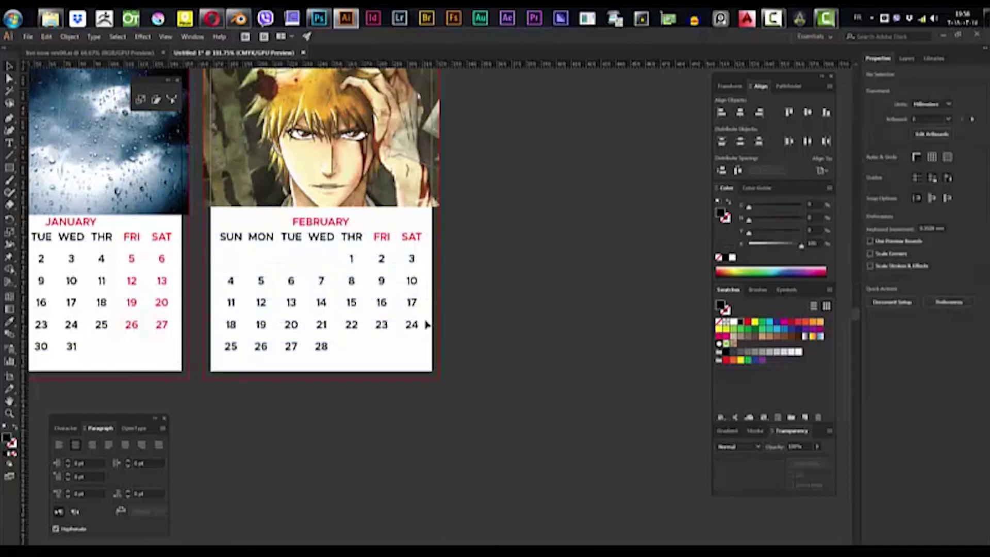
key("super")
key("super")
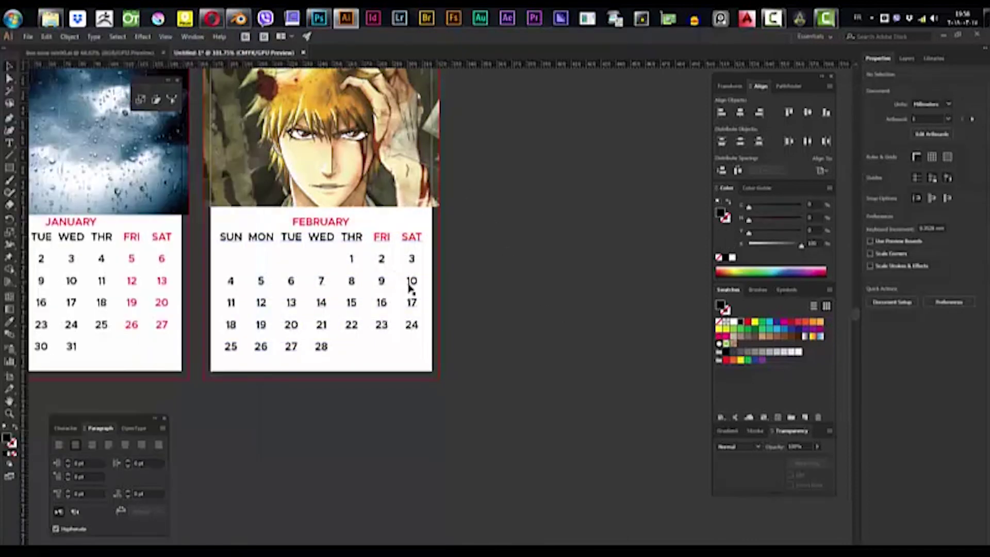
- Color the February weekend dates 2, 3, 9 and 10 red by sampling January's red 27 with the Eyedropper
left_click_drag(394, 265, 506, 260)
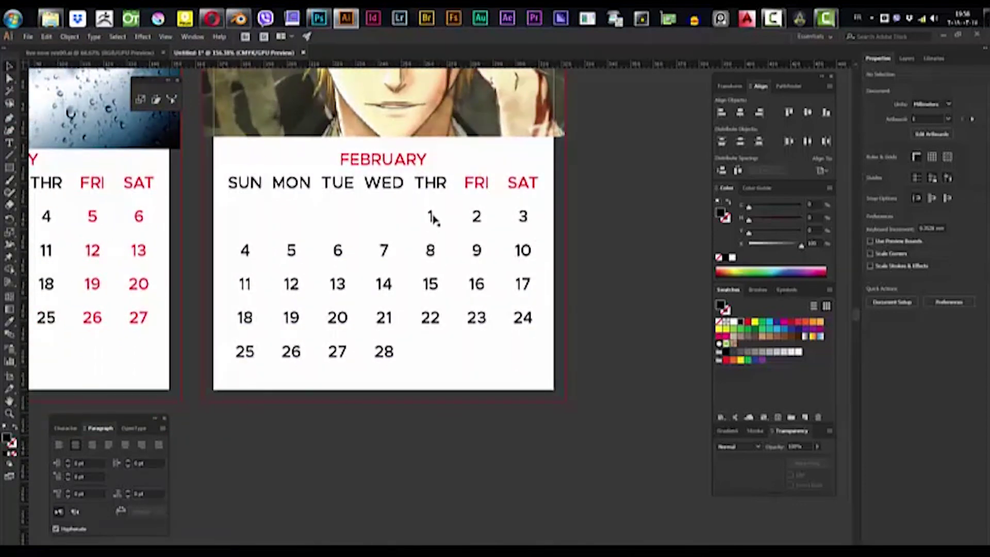
left_click(477, 217)
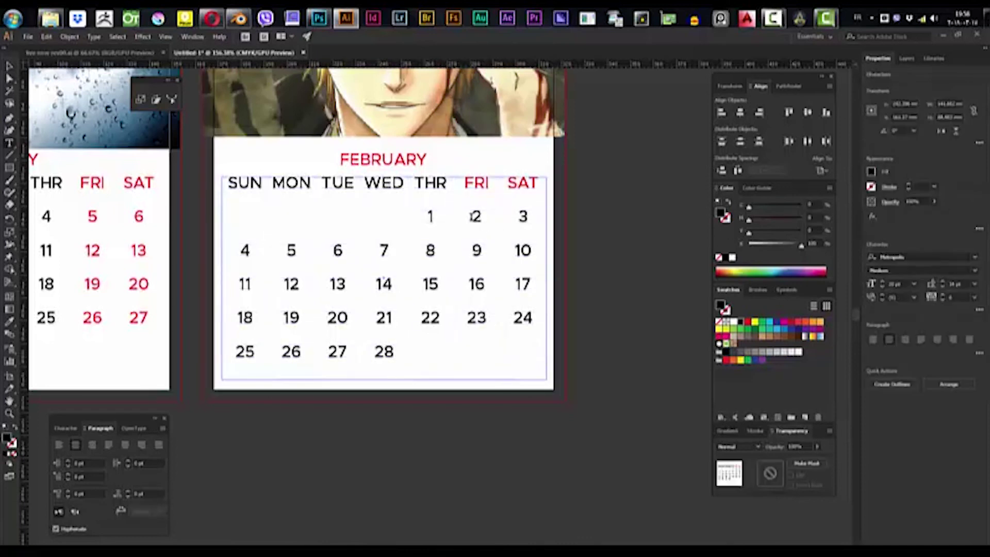
left_click_drag(471, 217, 552, 217)
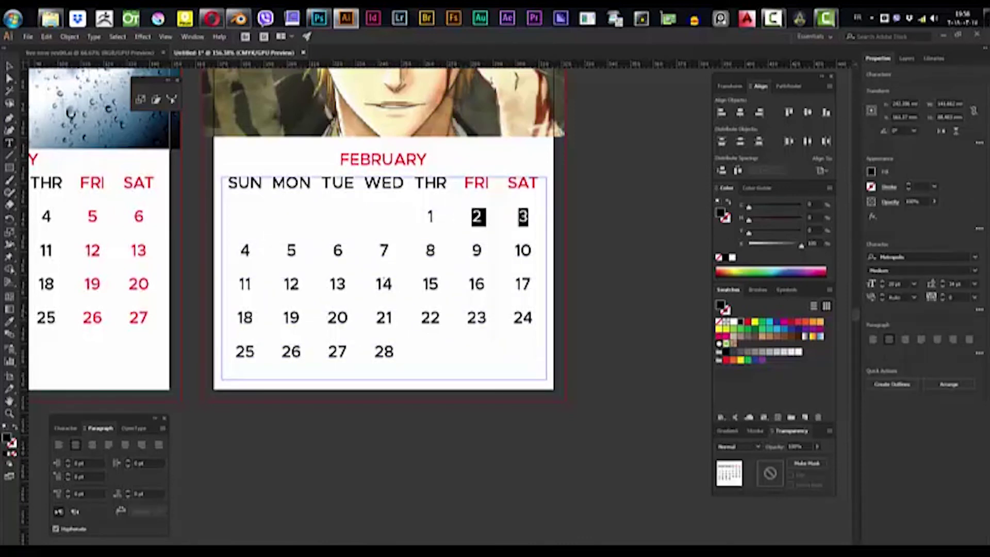
left_click(12, 322)
left_click(143, 317)
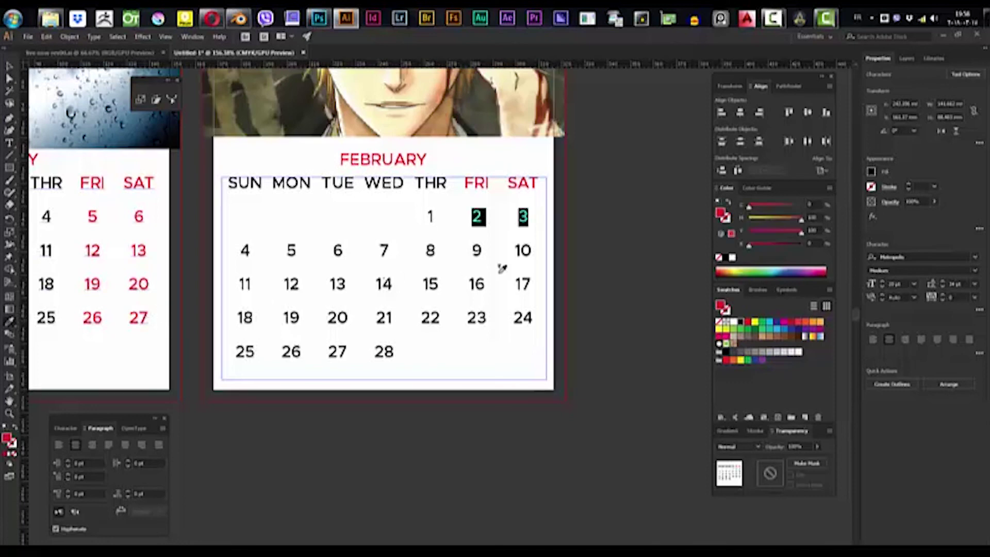
left_click_drag(471, 251, 539, 251)
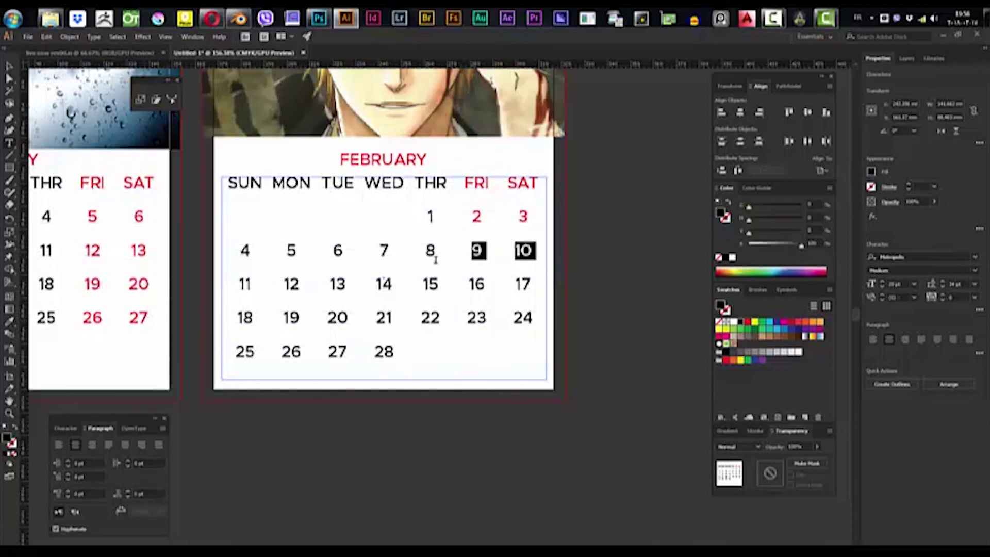
left_click(12, 321)
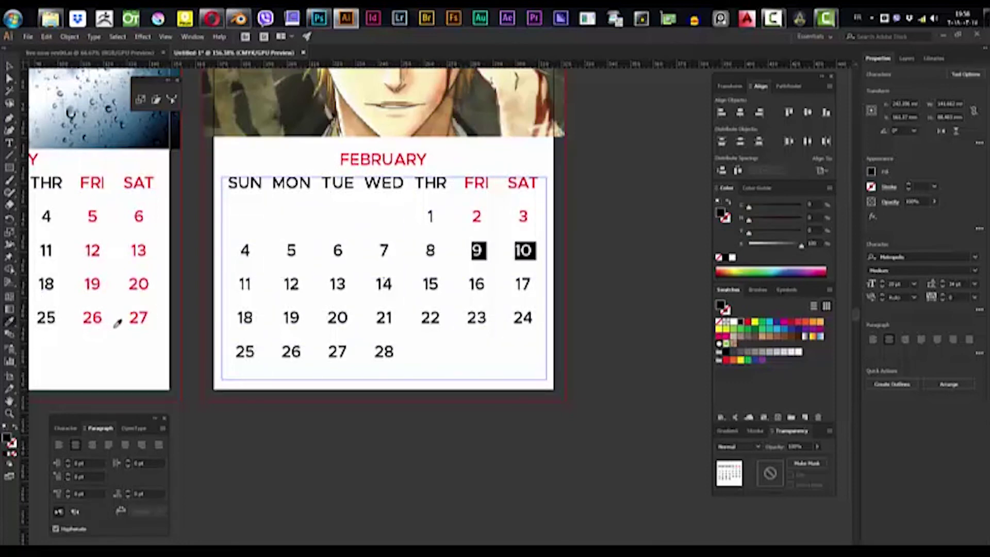
left_click(139, 318)
- Color the February weekend dates 16, 17, 23 and 24 red with the Eyedropper, sampling January's red dates
left_click_drag(468, 284, 537, 284)
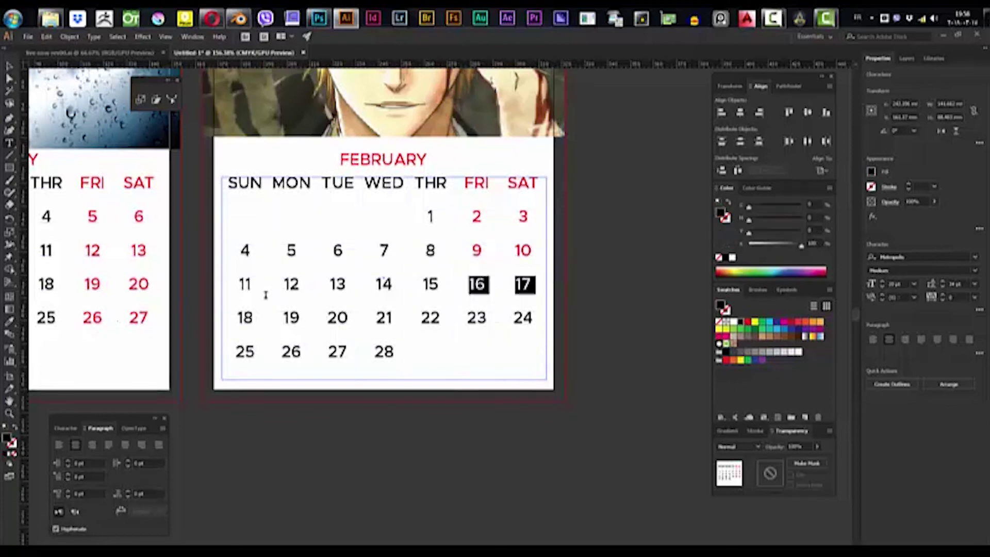
left_click(9, 321)
left_click(104, 318)
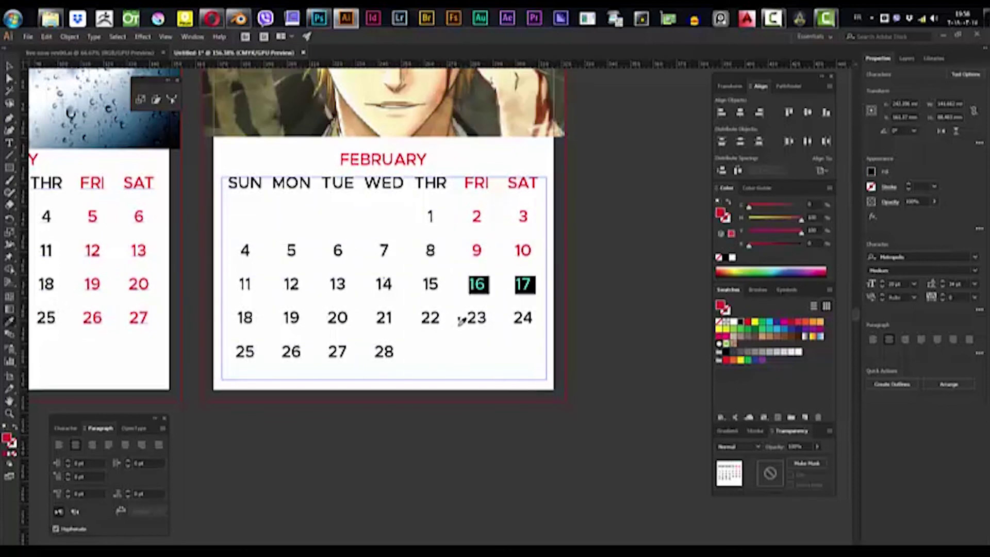
left_click(479, 320)
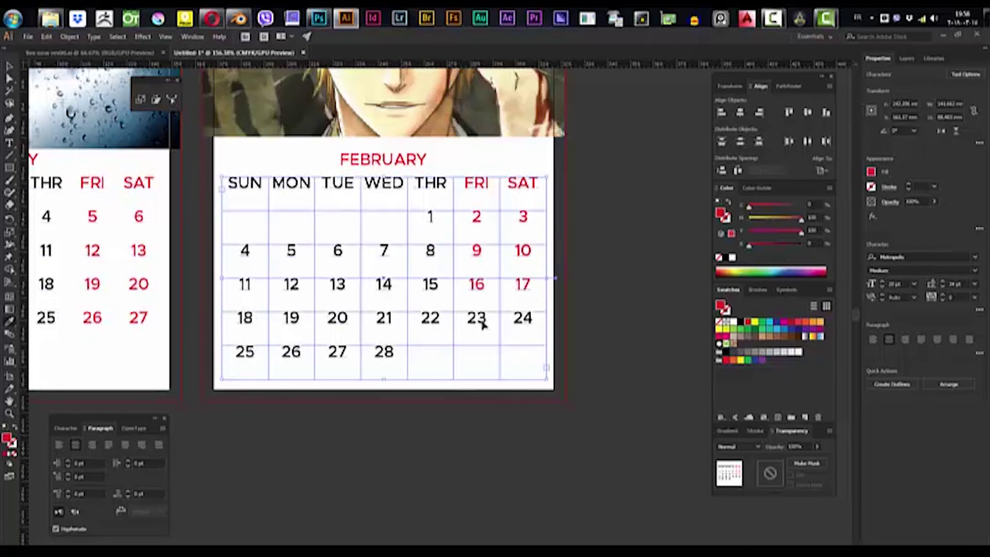
left_click_drag(468, 318, 536, 318)
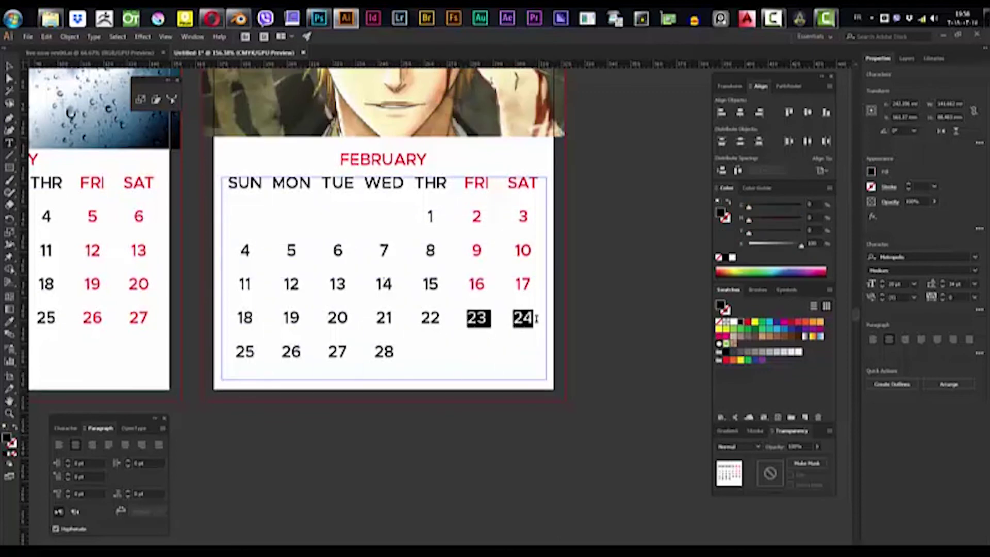
left_click(9, 320)
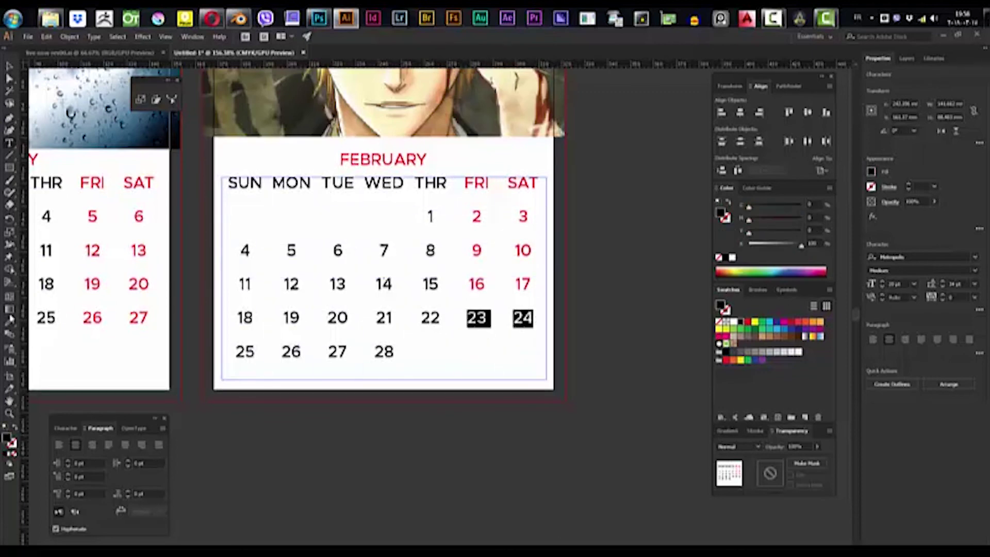
left_click(142, 320)
key("v")
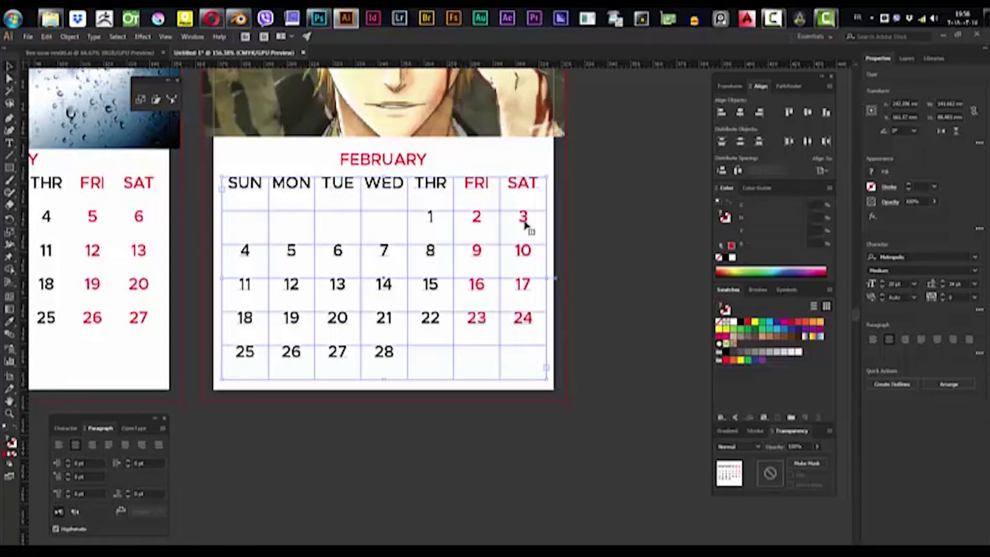
left_click(597, 282)
- Hide the panels and examine the January and February pages side by side, first as a whole and then enlarged
left_click_drag(588, 304, 325, 361)
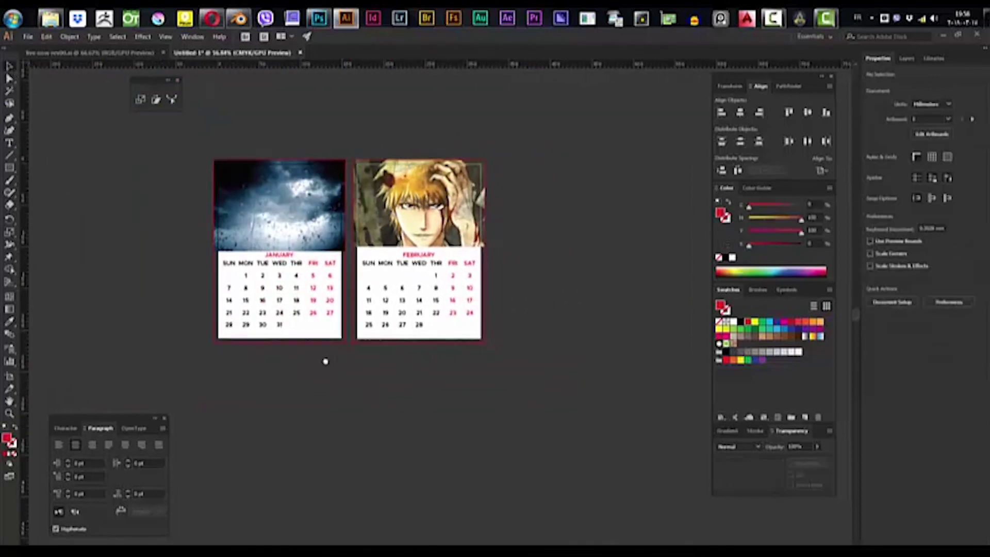
scroll(325, 361, "up", 1)
scroll(345, 404, "right", 2)
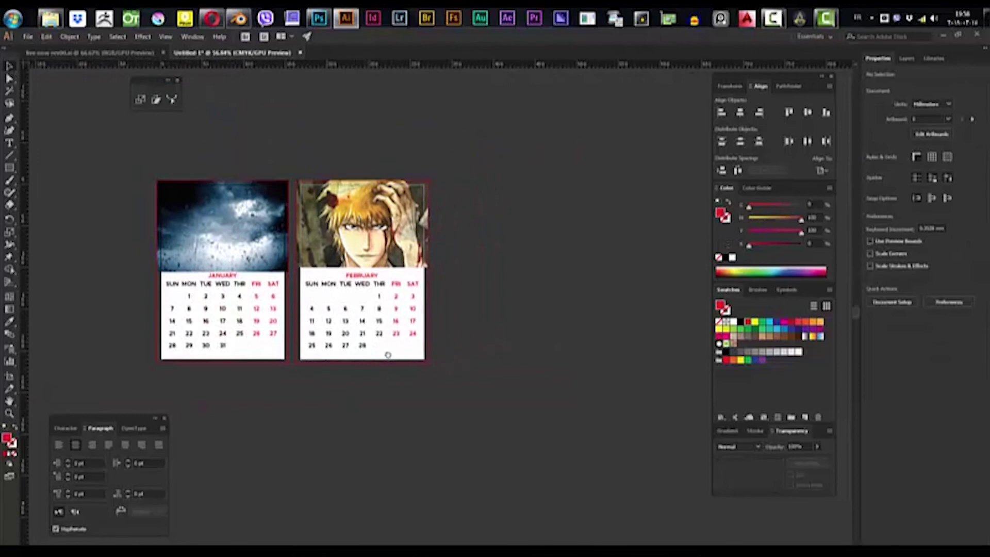
scroll(388, 355, "left", 4)
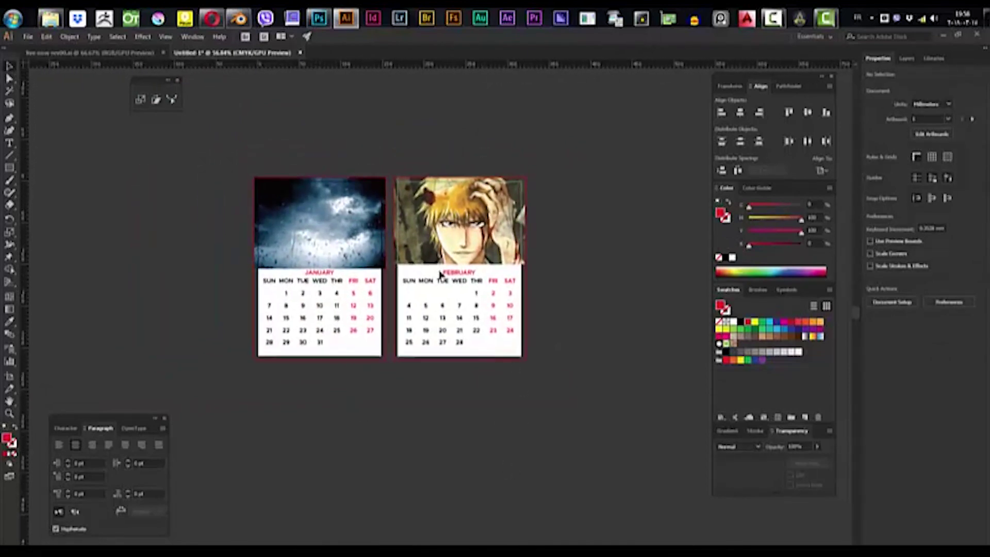
scroll(453, 320, "up", 3)
left_click_drag(452, 320, 489, 368)
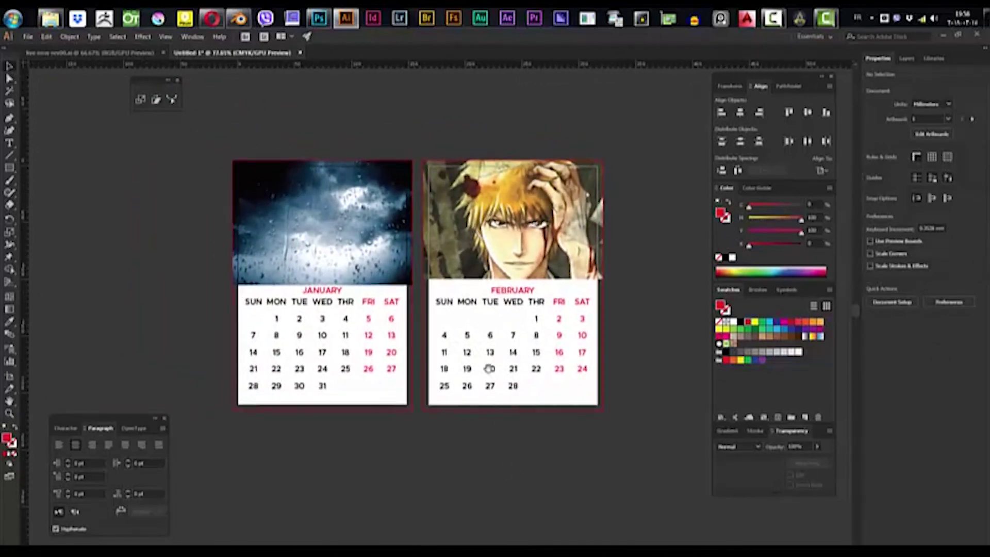
key("Tab")
scroll(516, 350, "up", 3)
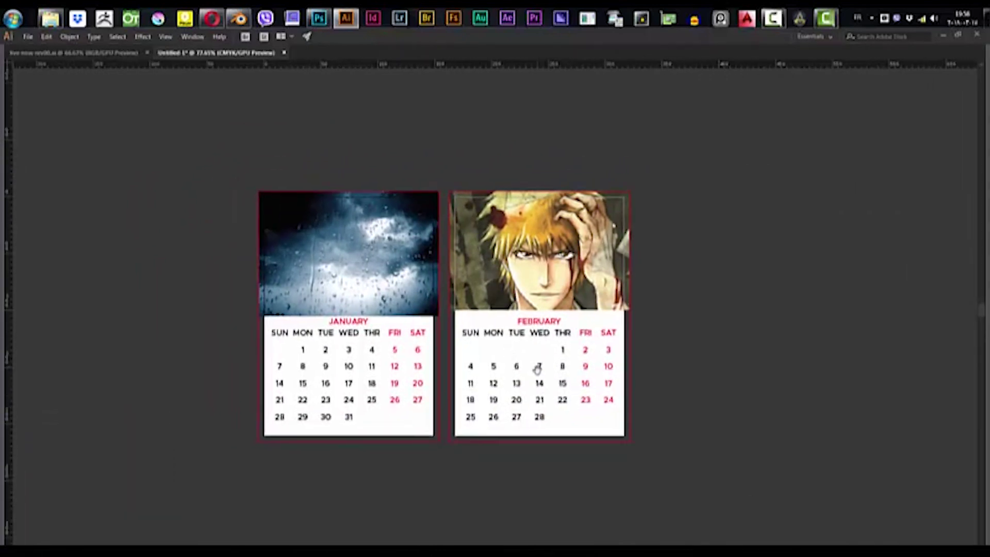
left_click_drag(441, 337, 503, 352)
scroll(464, 331, "up", 2)
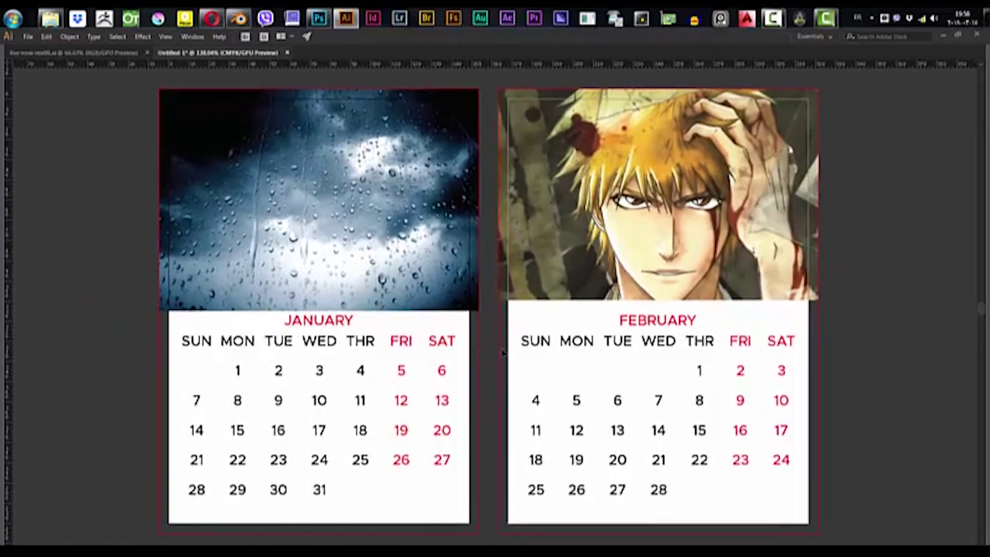